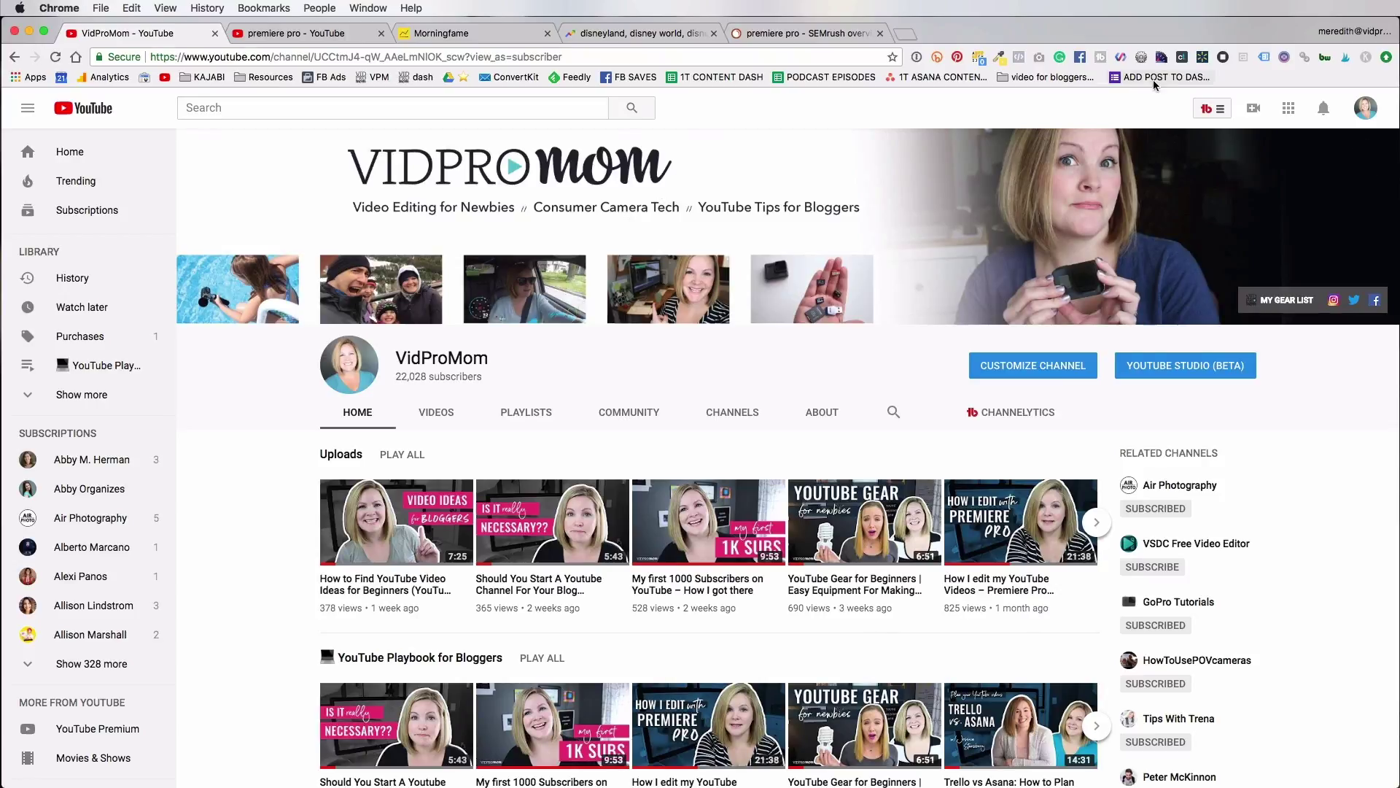
Open TubeBuddy's Tag Explorer and explore the tag "premiere pro".
left_click(1208, 111)
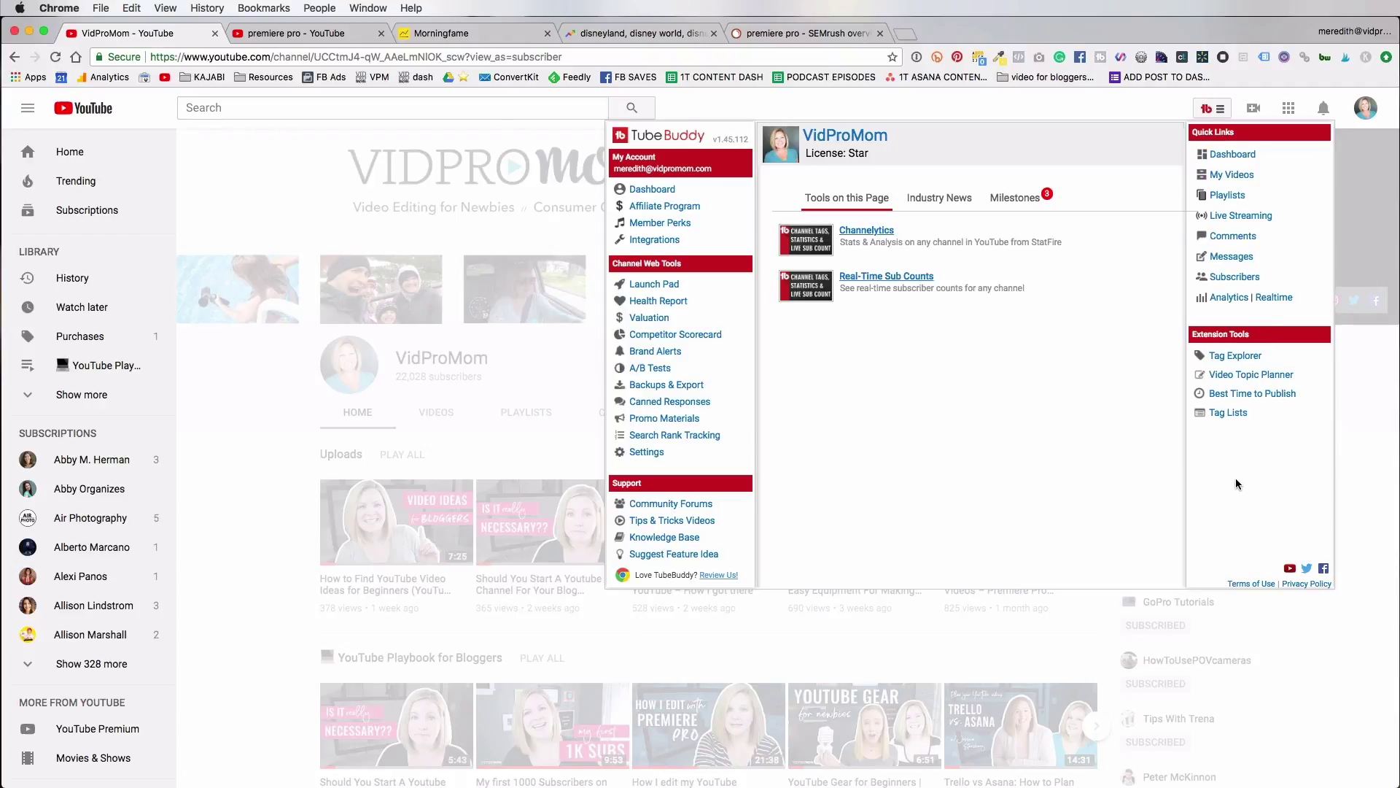
left_click(1357, 369)
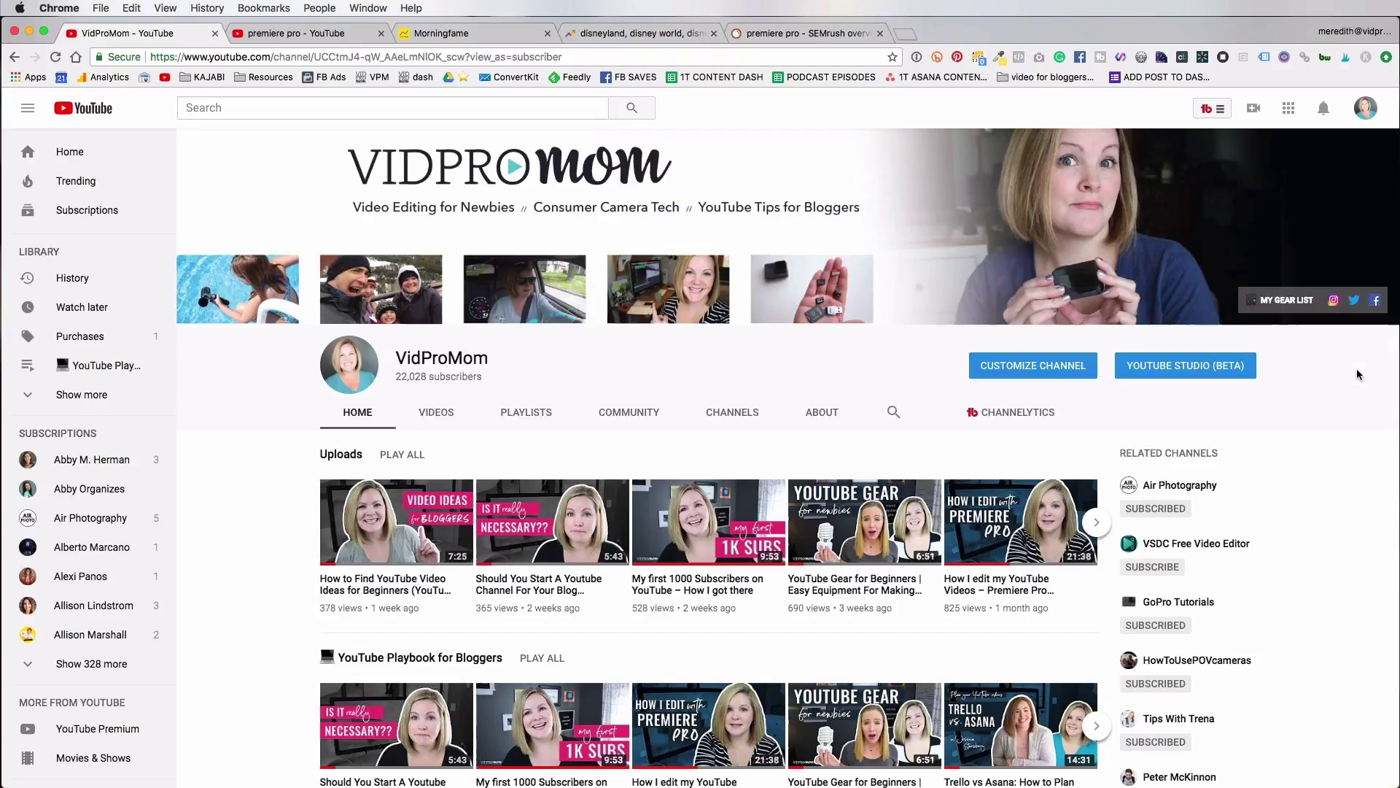
left_click(1213, 110)
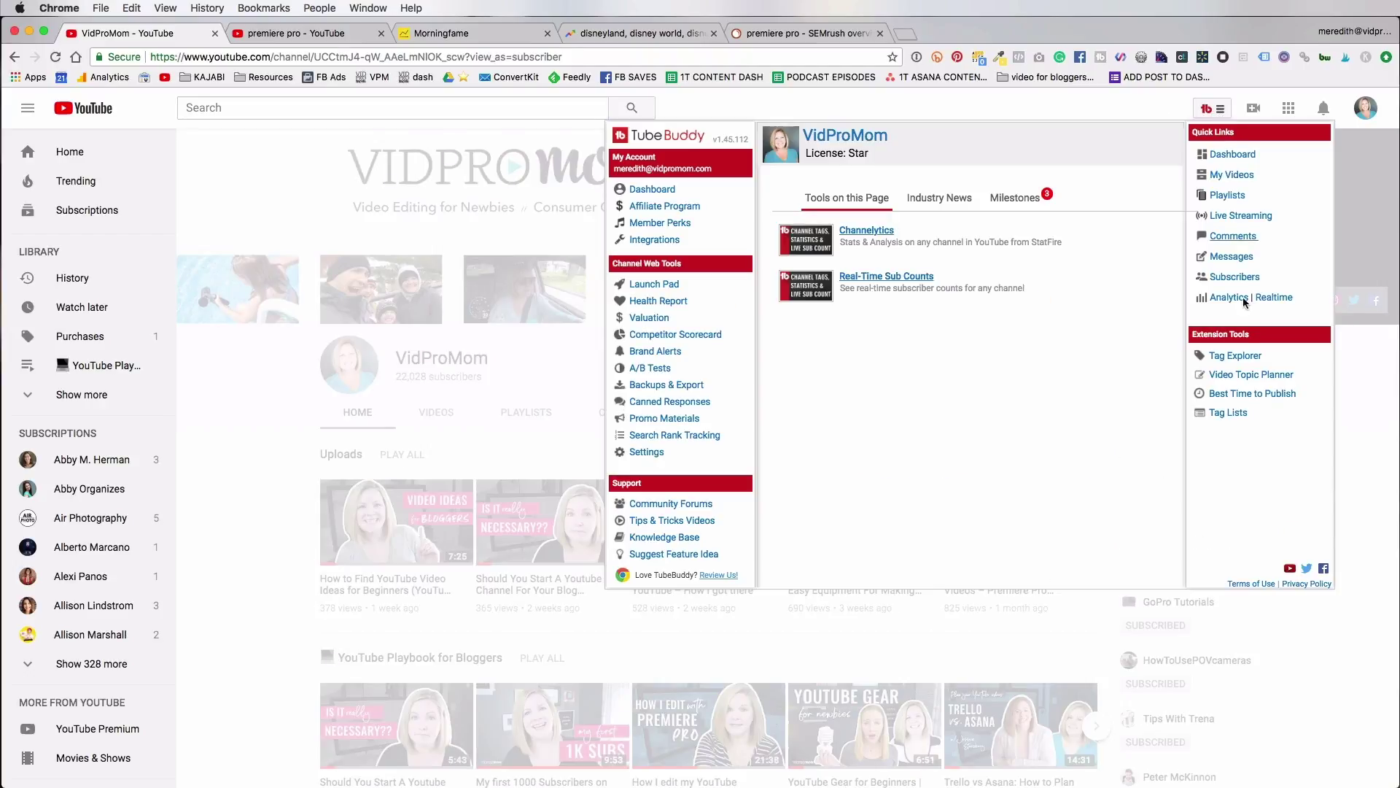
left_click(1231, 357)
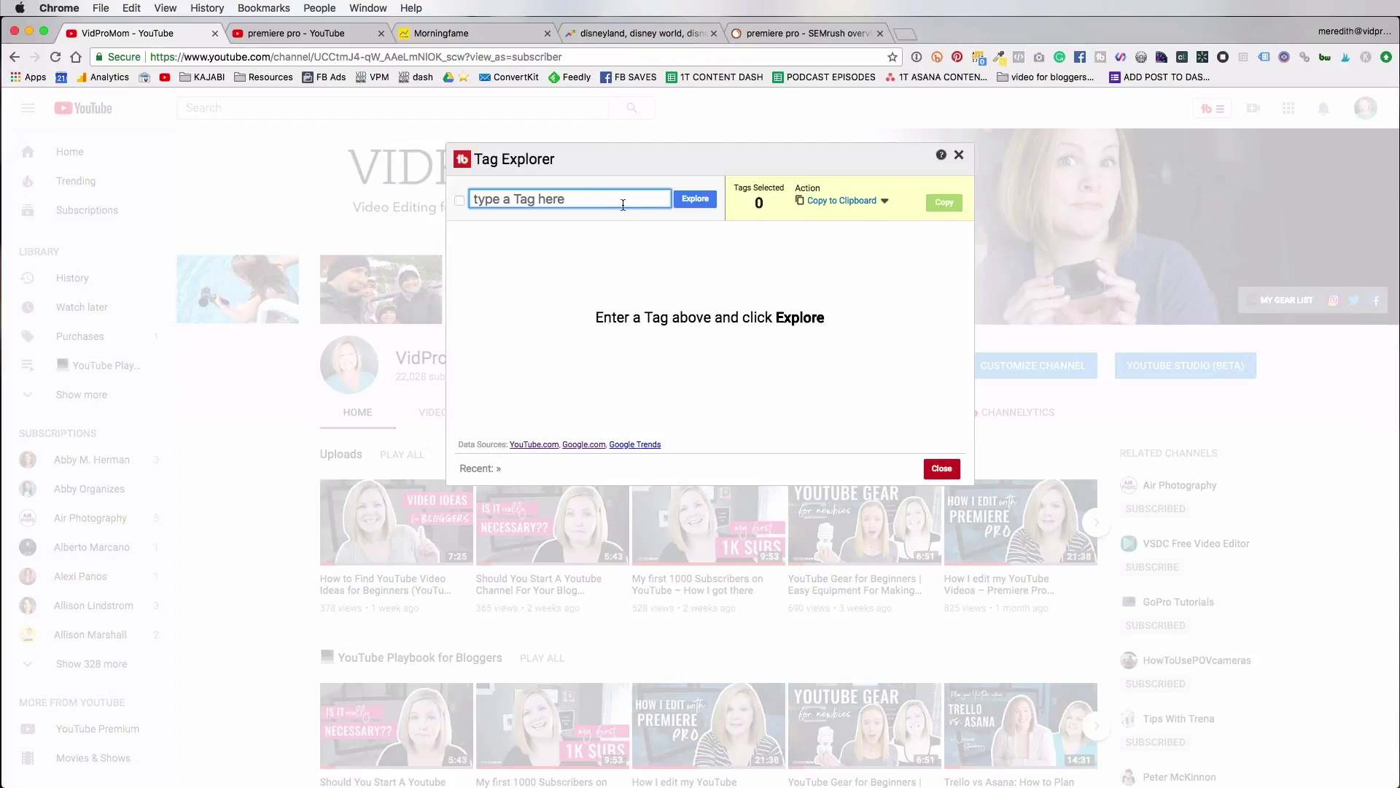
type("premiere pro")
left_click(696, 200)
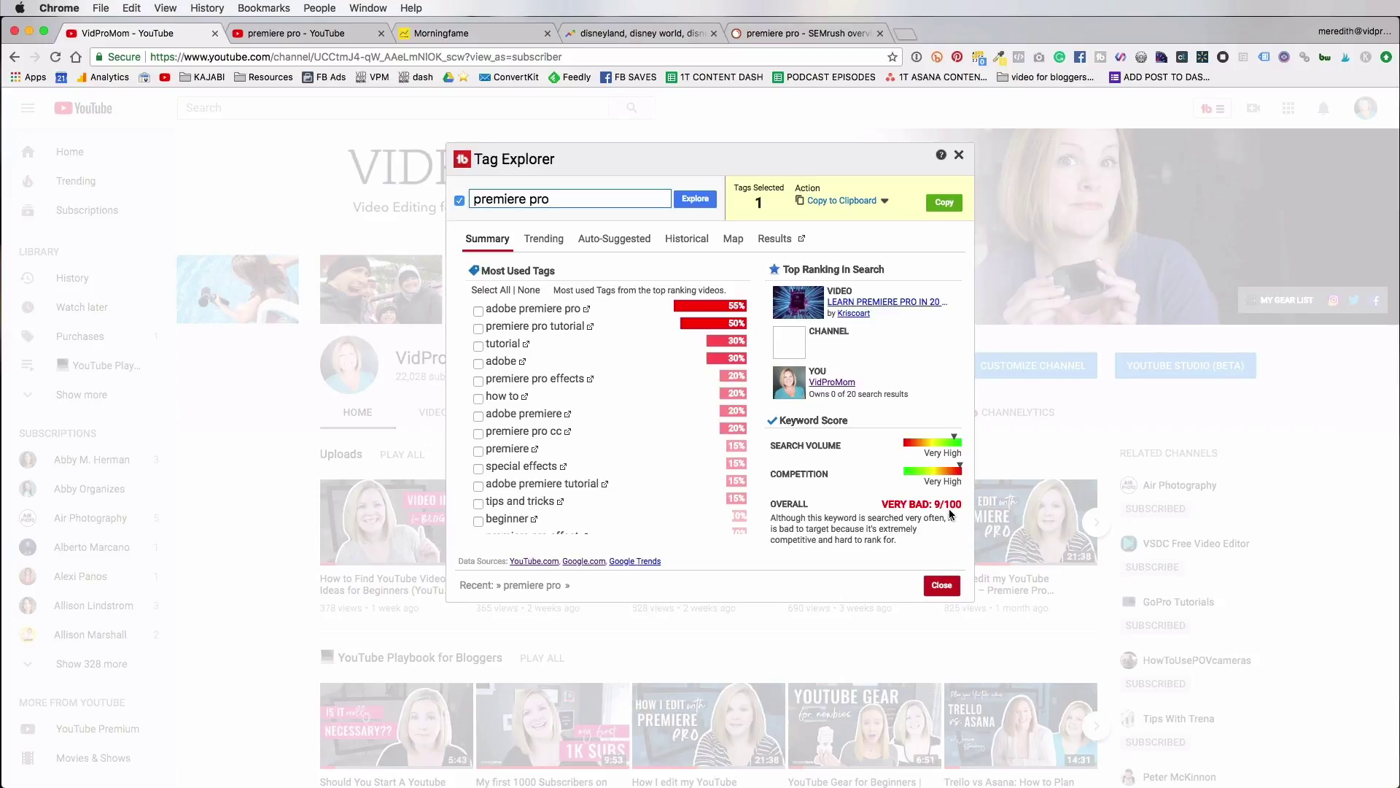
Extend the explored tag to "premiere pro tutorial" and look up its keyword score.
left_click(571, 200)
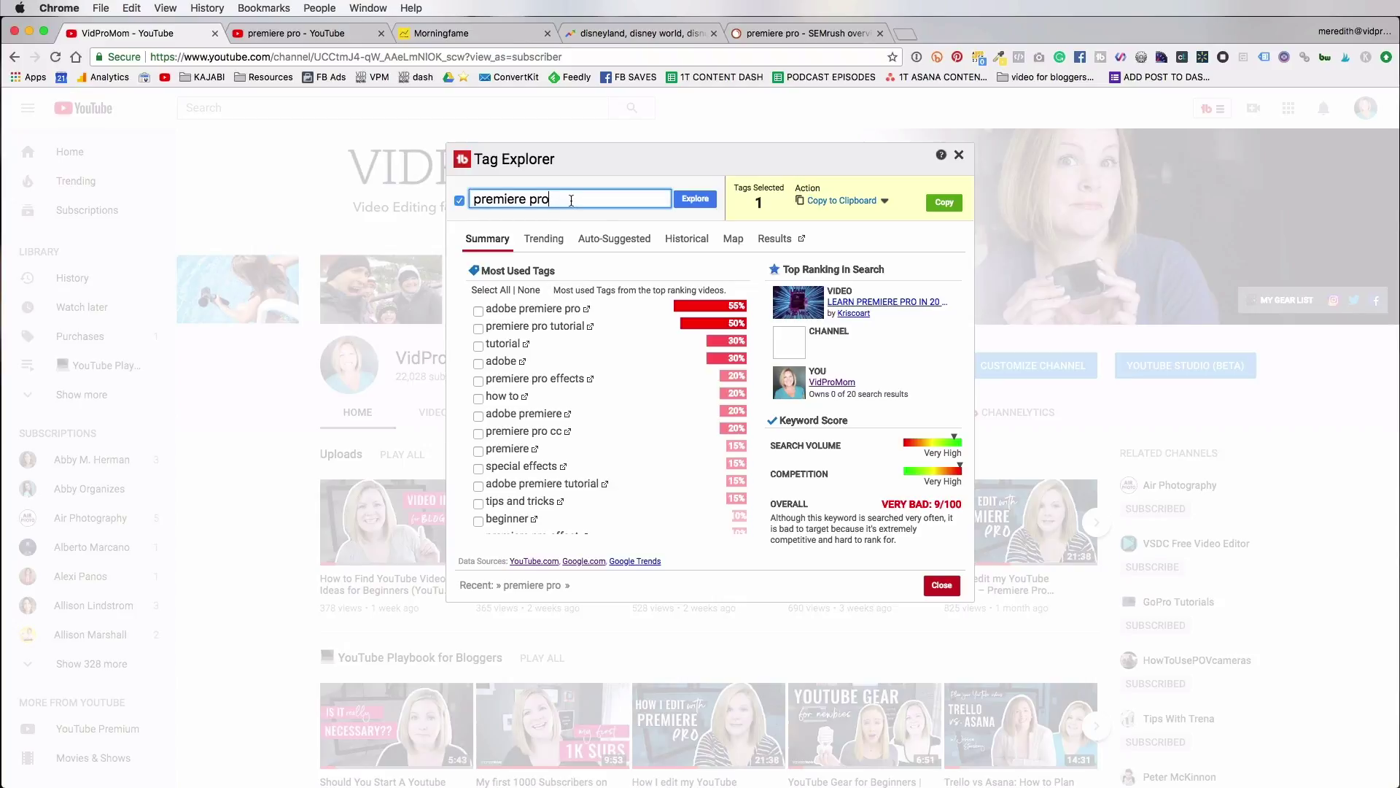
type("tutorial")
left_click(695, 202)
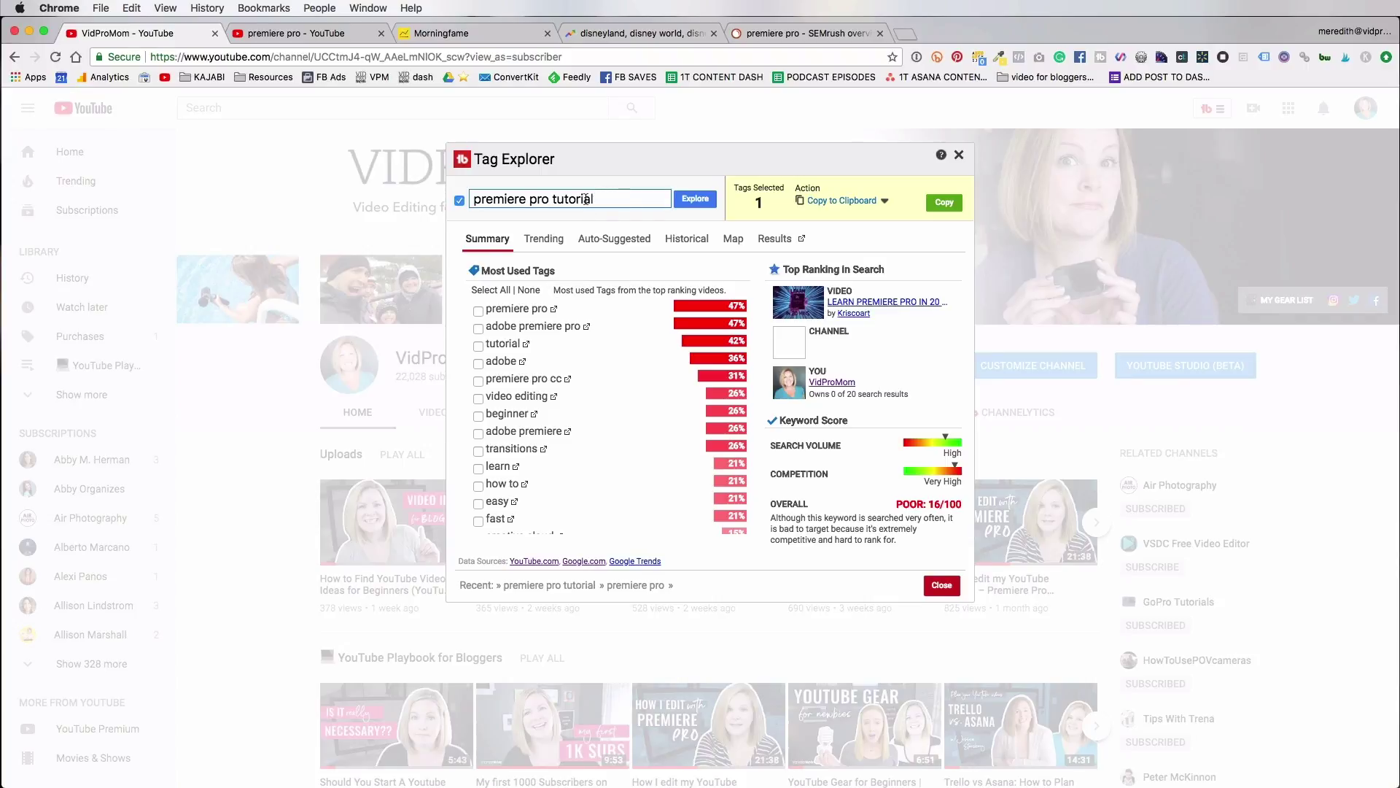
left_click_drag(474, 198, 592, 200)
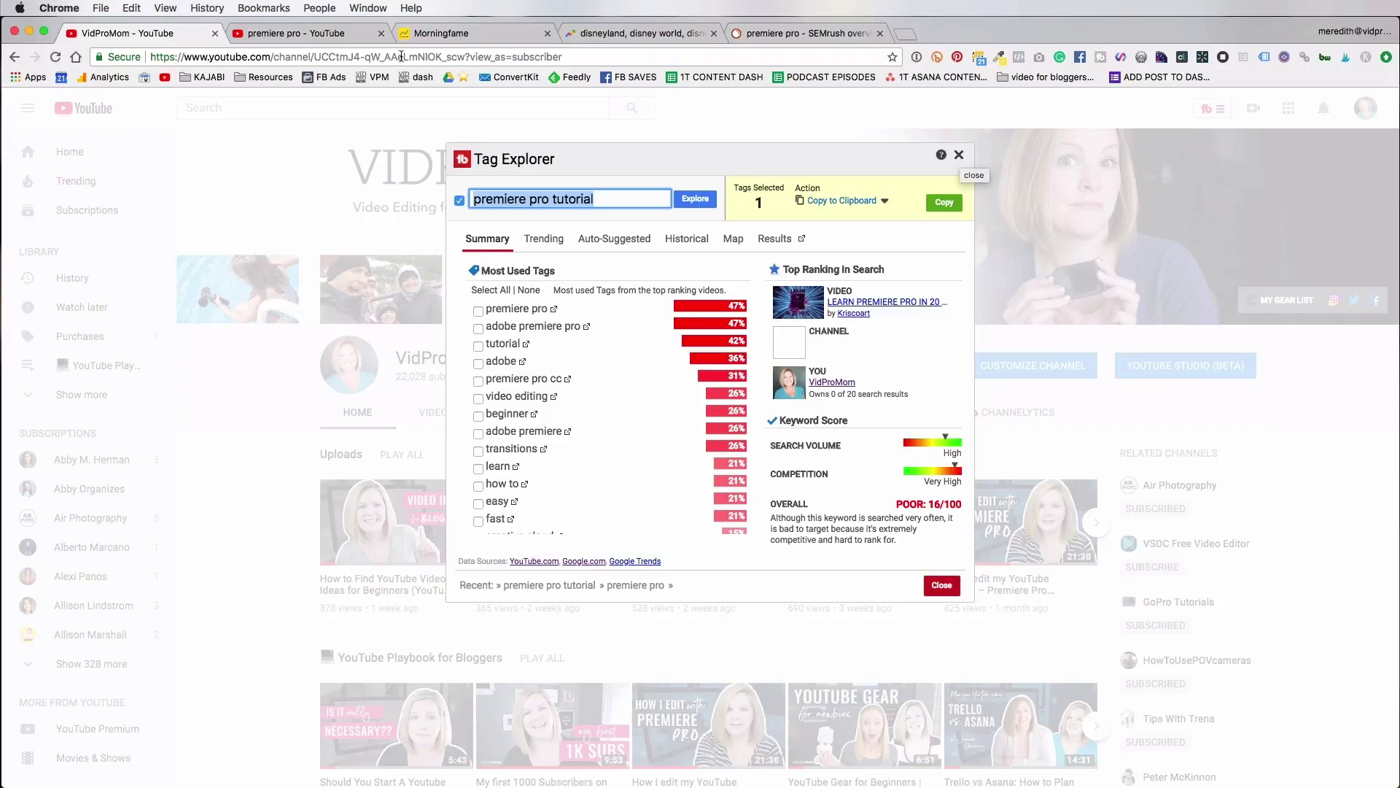
Switch to the YouTube search results, enter "premiere" as the query and search for the suggested phrase "premiere pro cc 2018".
left_click(283, 38)
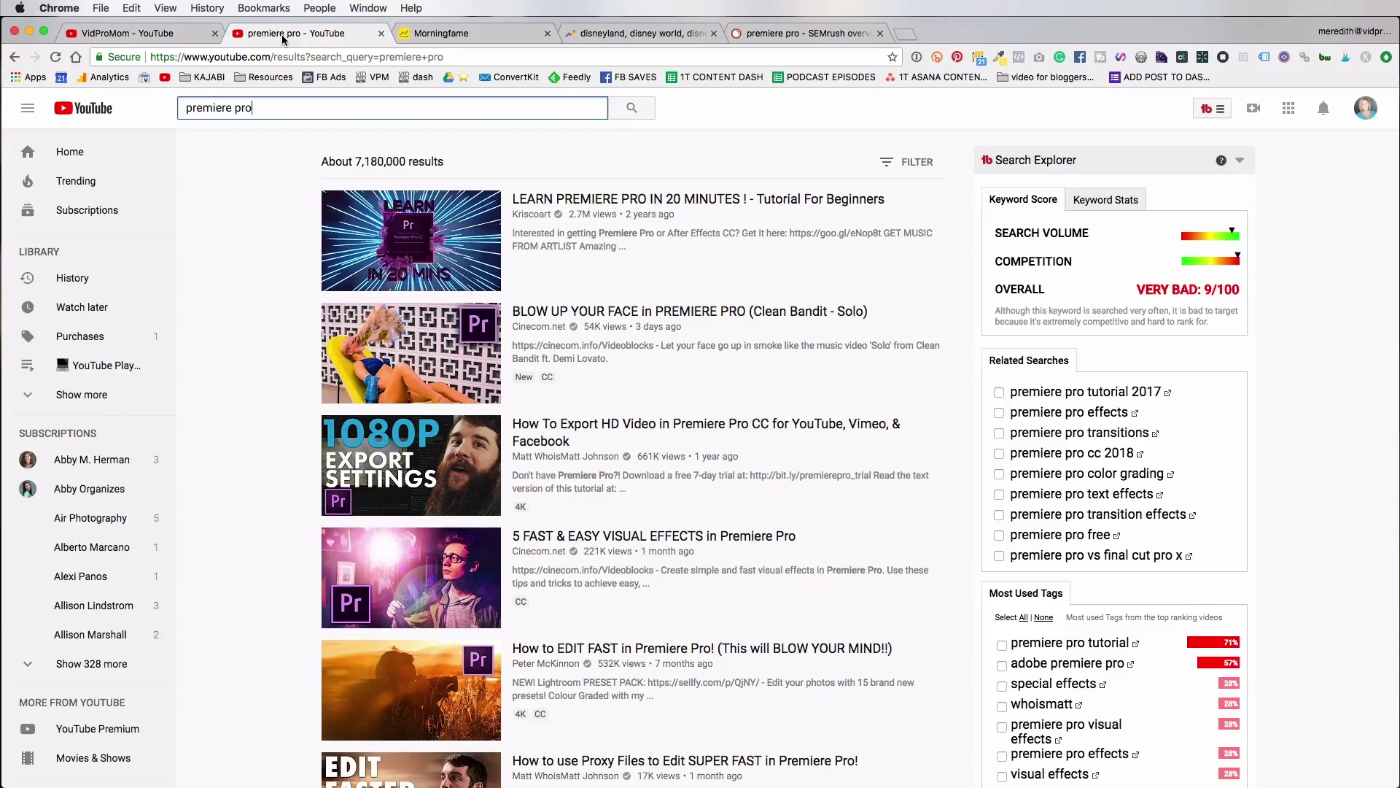
triple_click(274, 109)
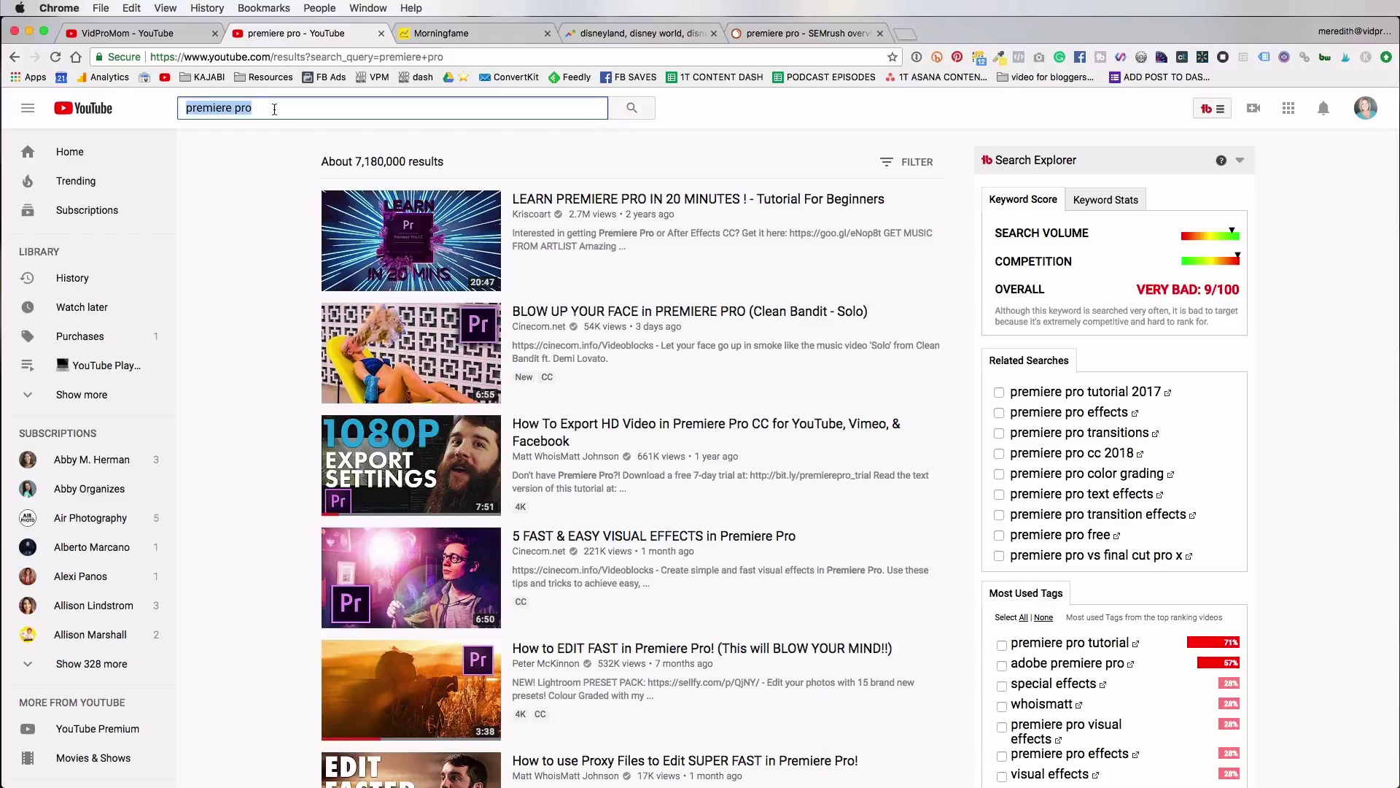
type("prem")
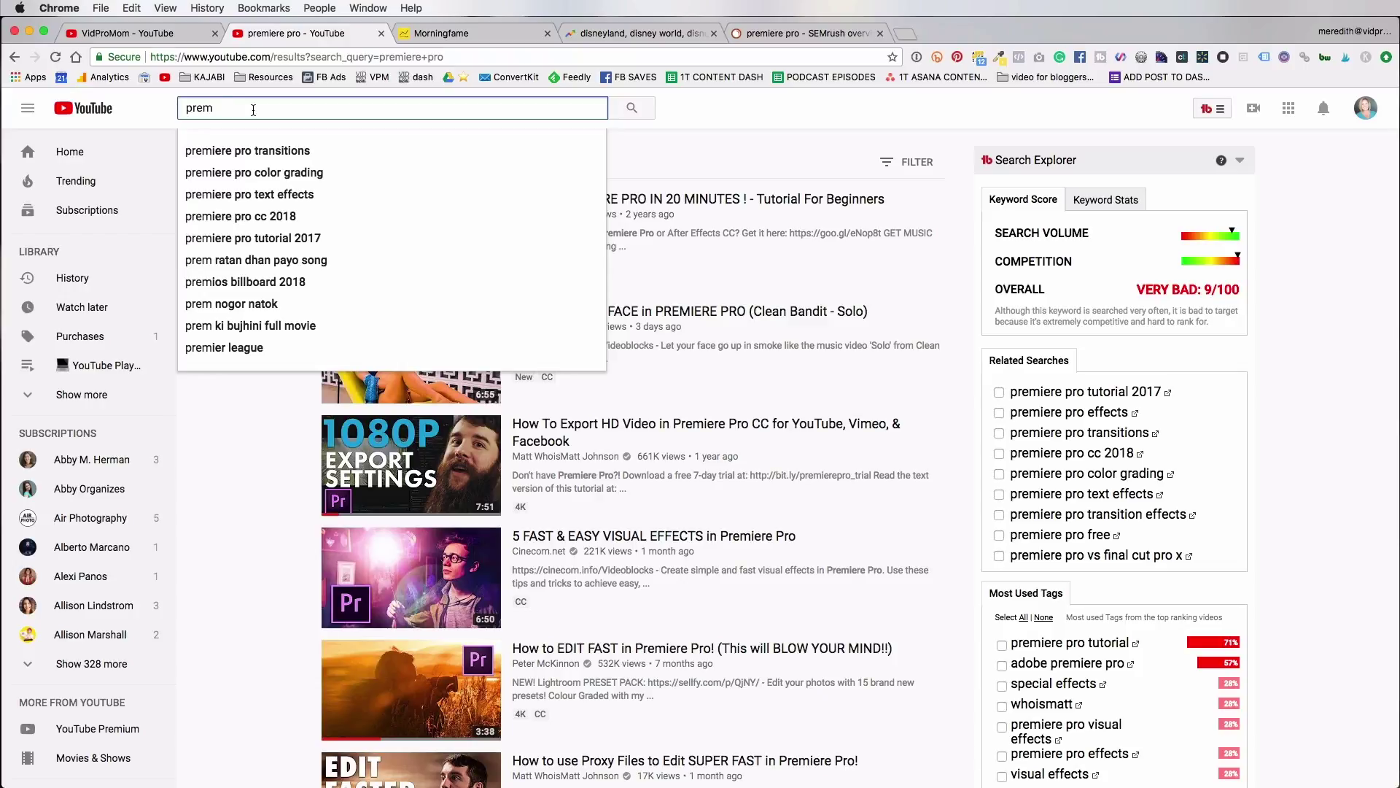
type("iere")
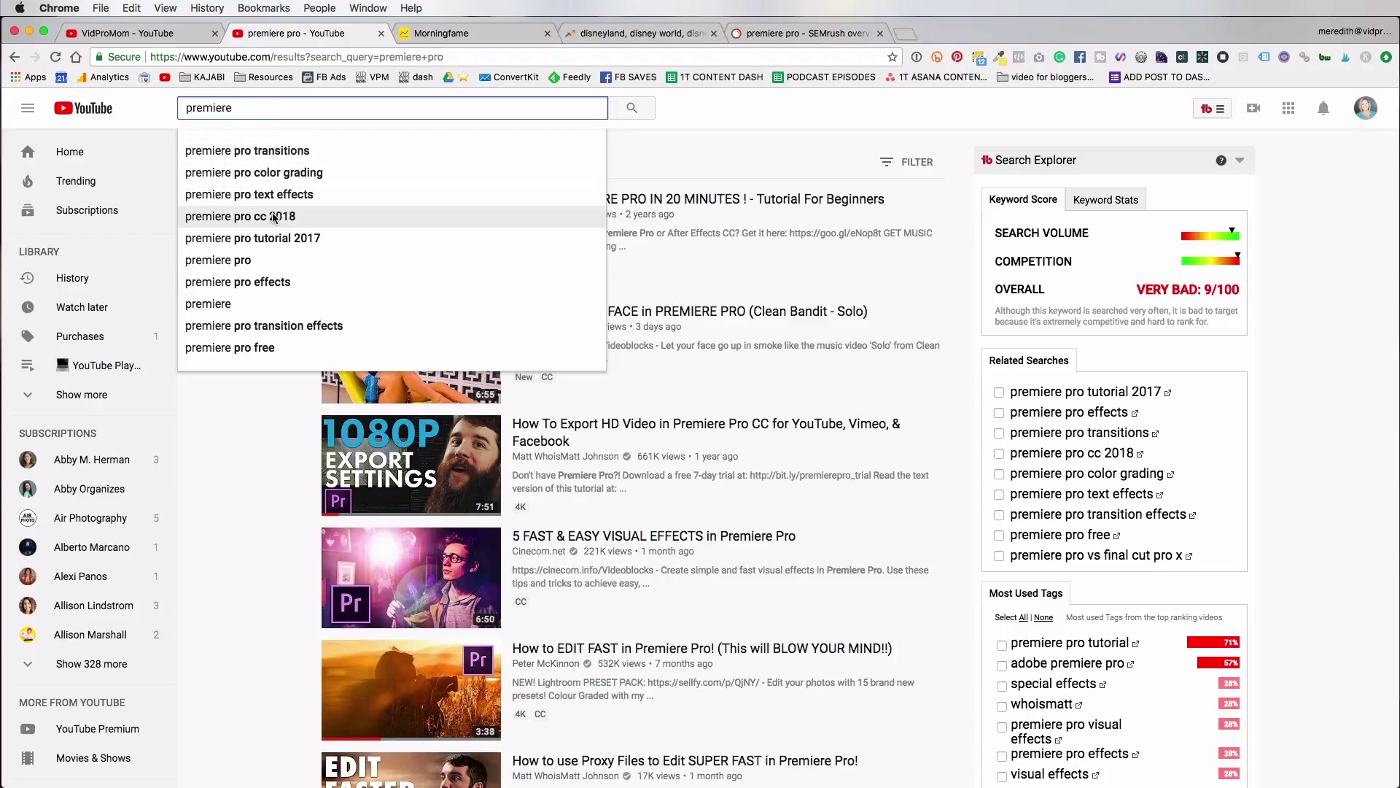
left_click(246, 218)
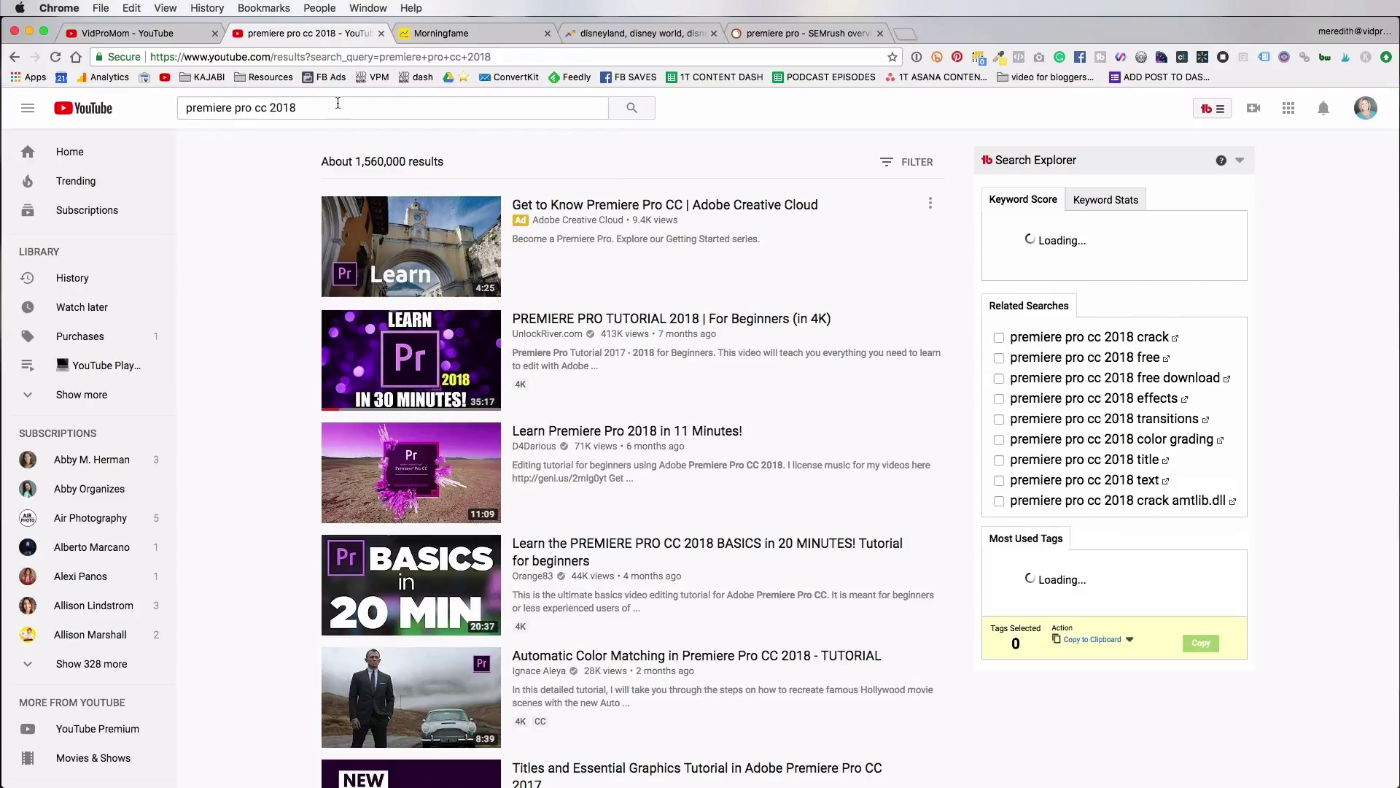
Bring up suggestions for the current query and search for "premiere pro cc 2018 tutorial".
left_click(332, 108)
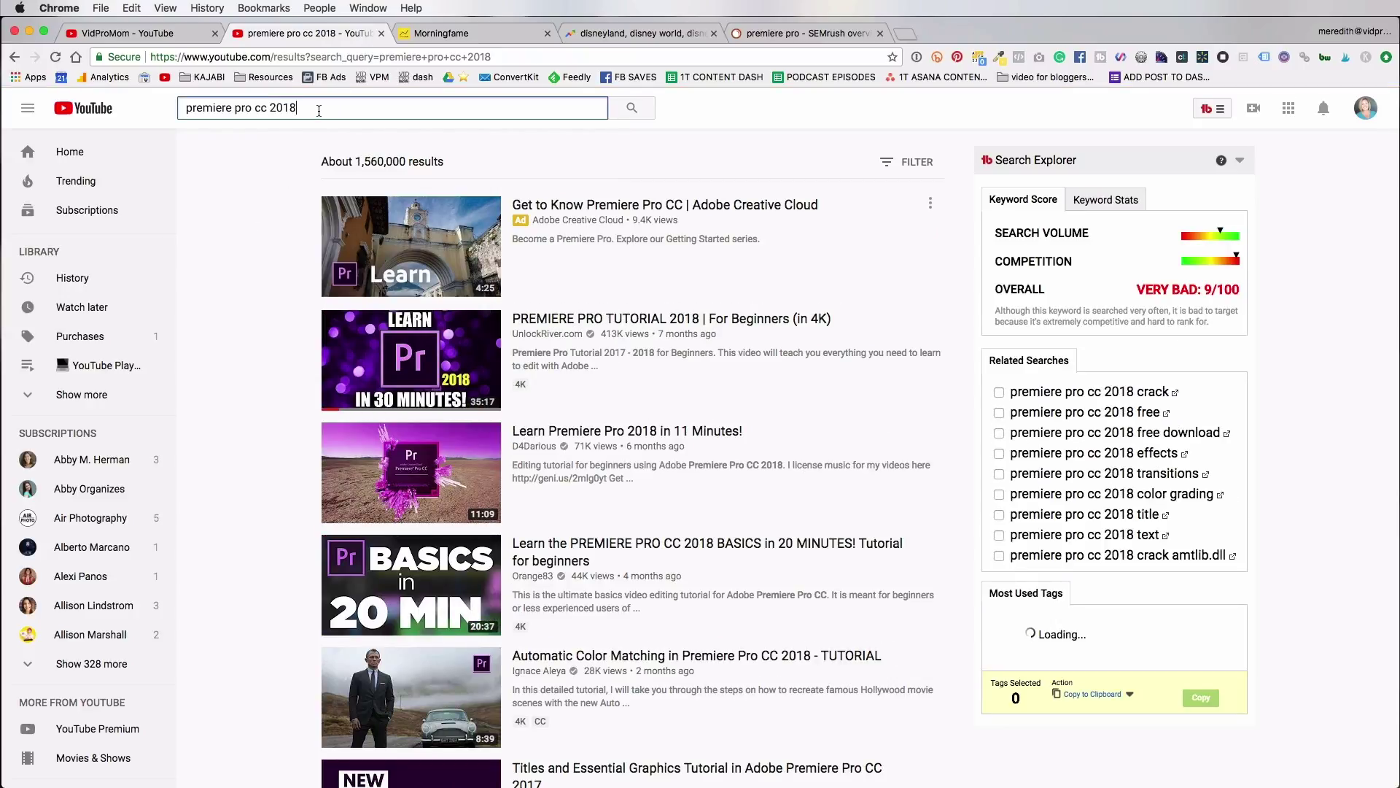
key("BackSpace")
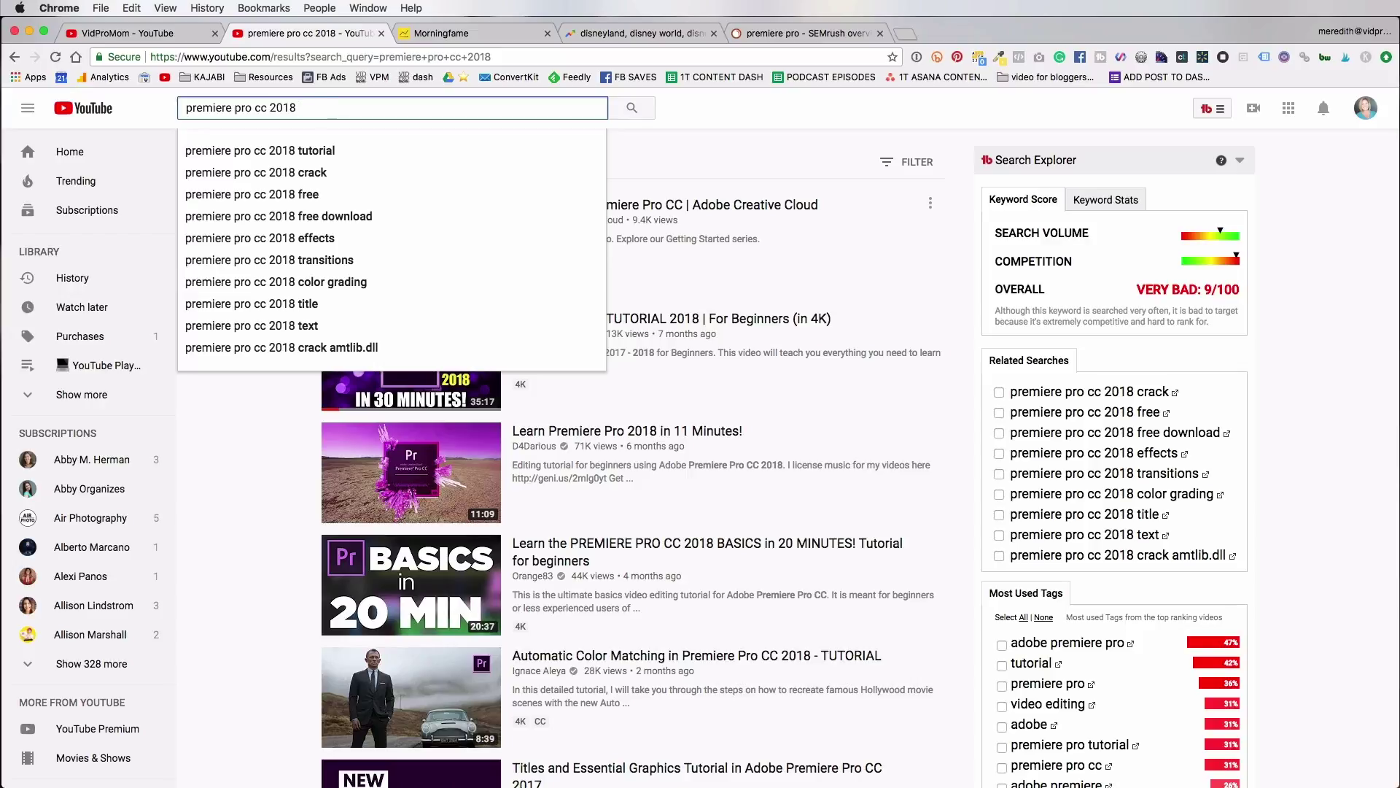
key("Down")
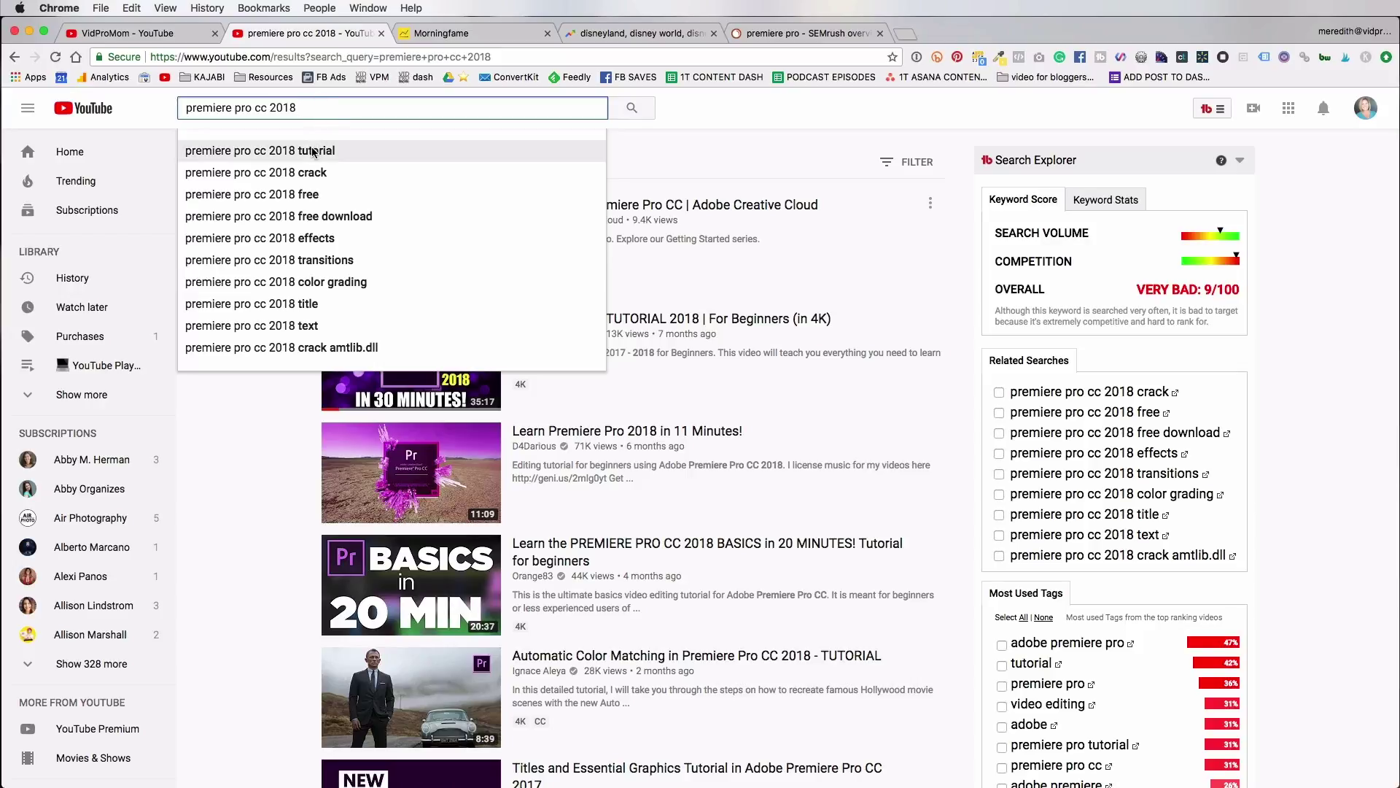
key("Return")
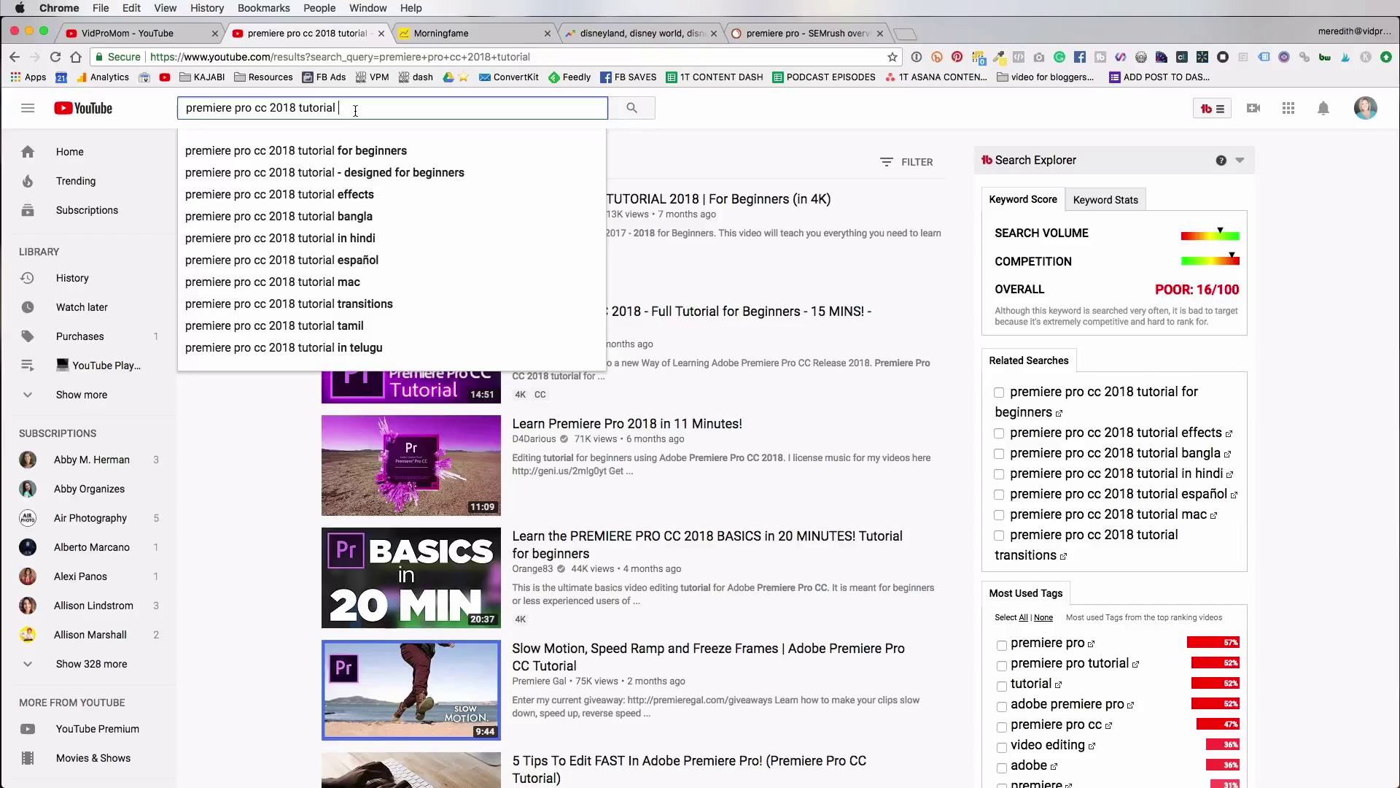
Search for the suggested phrase "premiere pro cc 2018 tutorial for beginners" and copy the full phrase from the query.
left_click(357, 145)
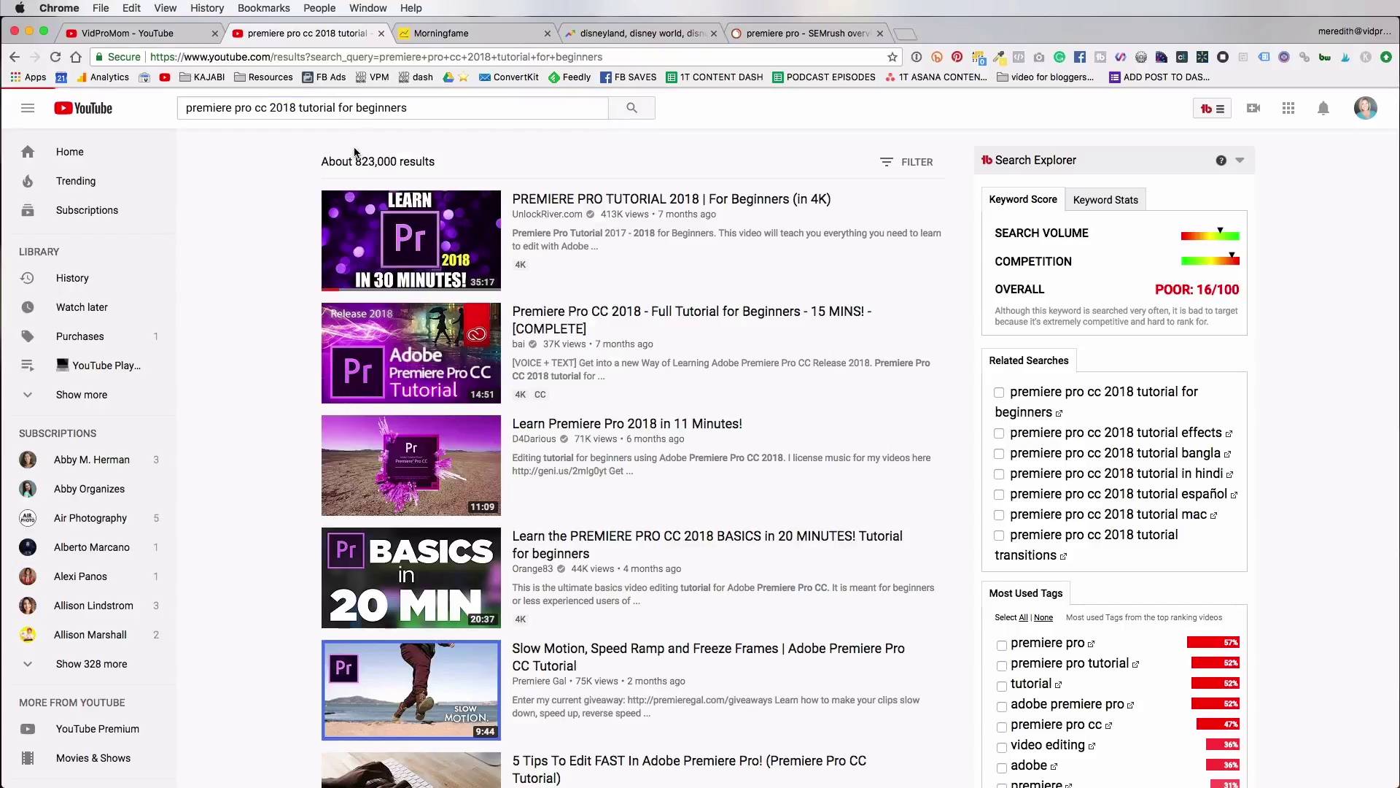
left_click(421, 110)
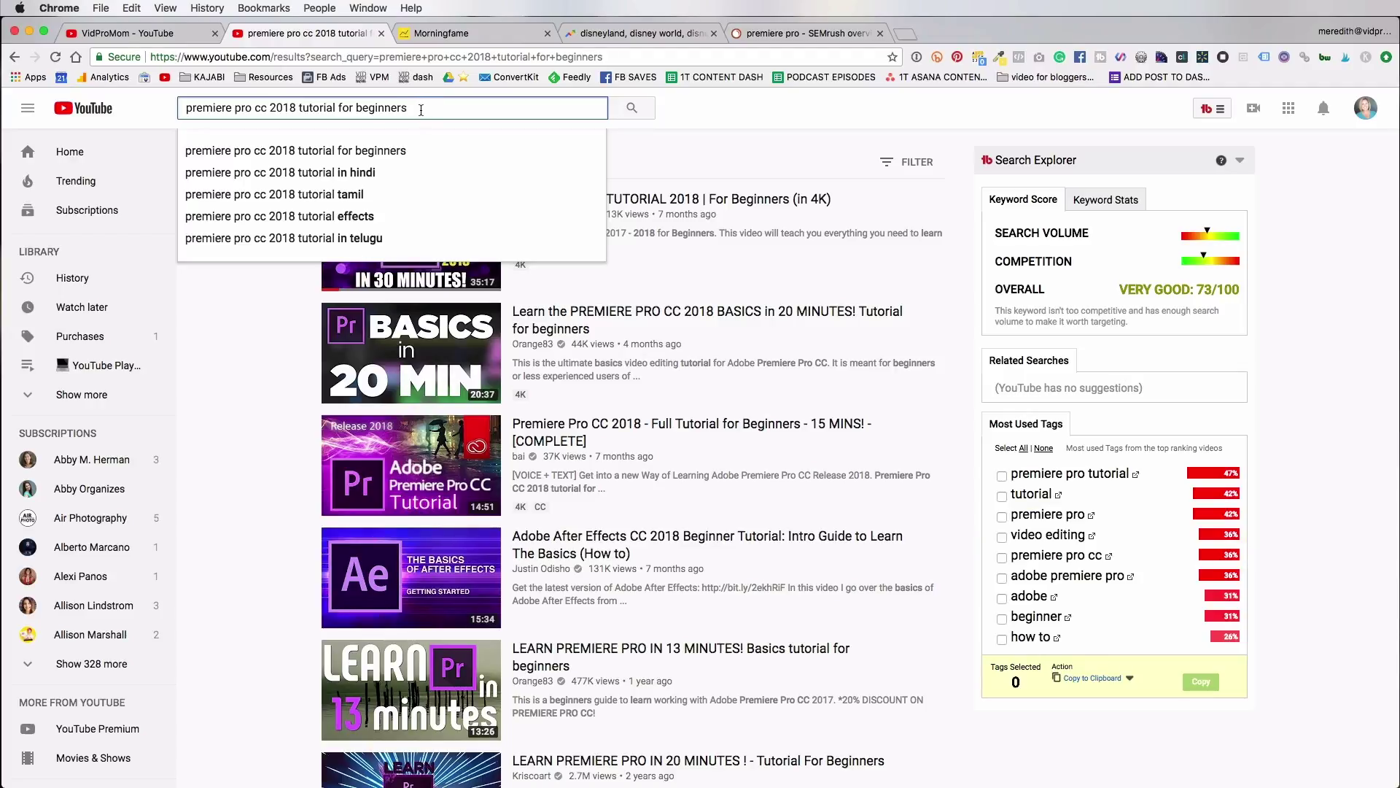
left_click_drag(410, 108, 197, 119)
key("super+c")
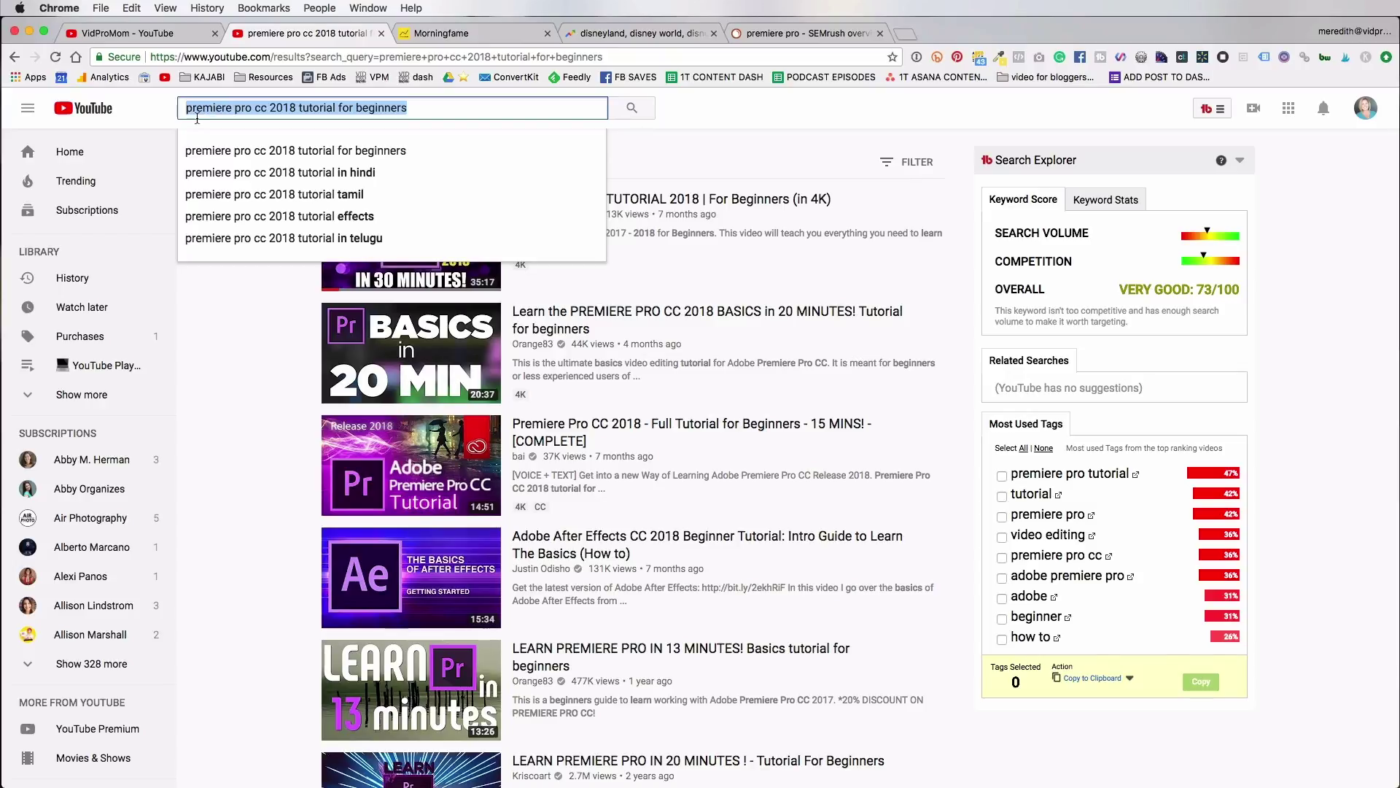
left_click(230, 414)
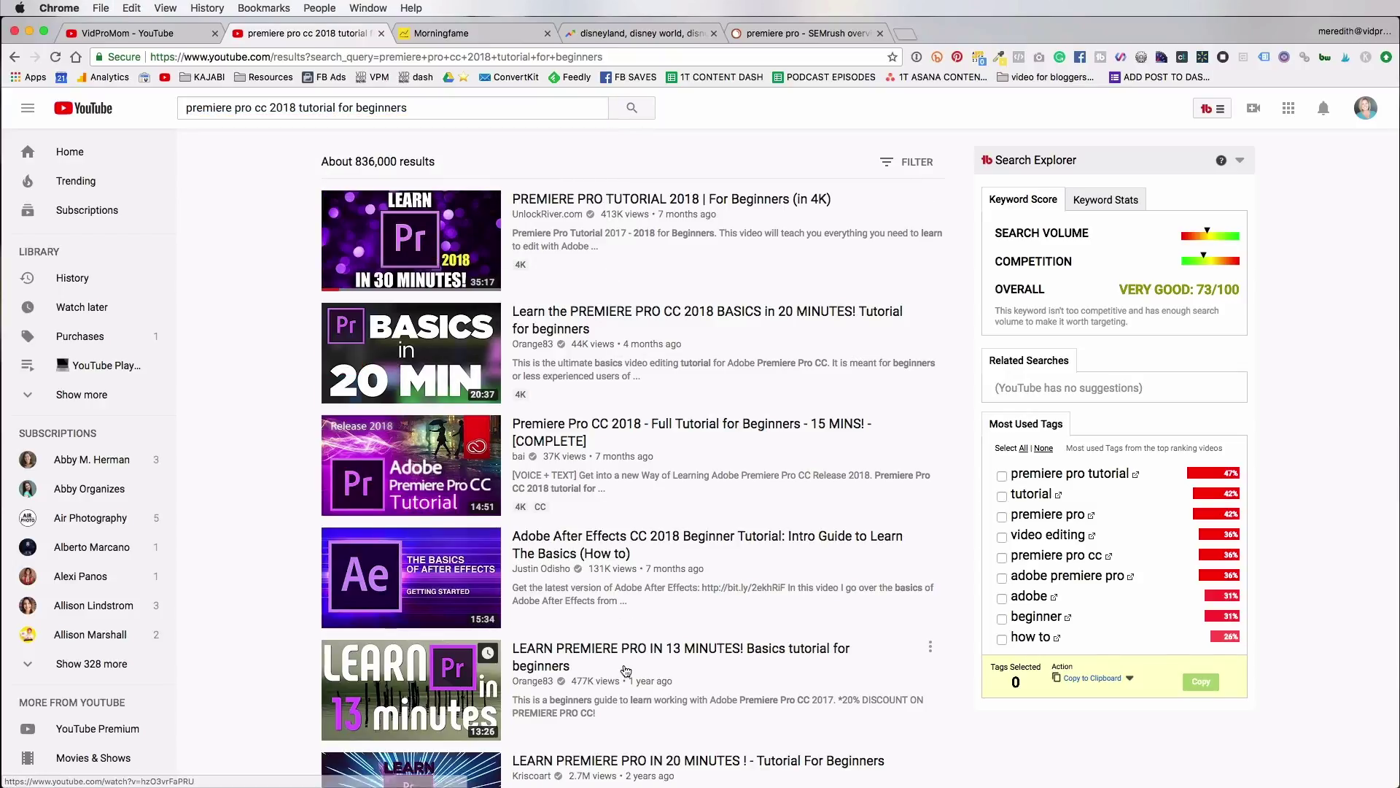
Examine the view counts, ages and titles of the videos ranking for the beginner tutorial phrase.
scroll(625, 670, "down", 5)
scroll(625, 670, "up", 5)
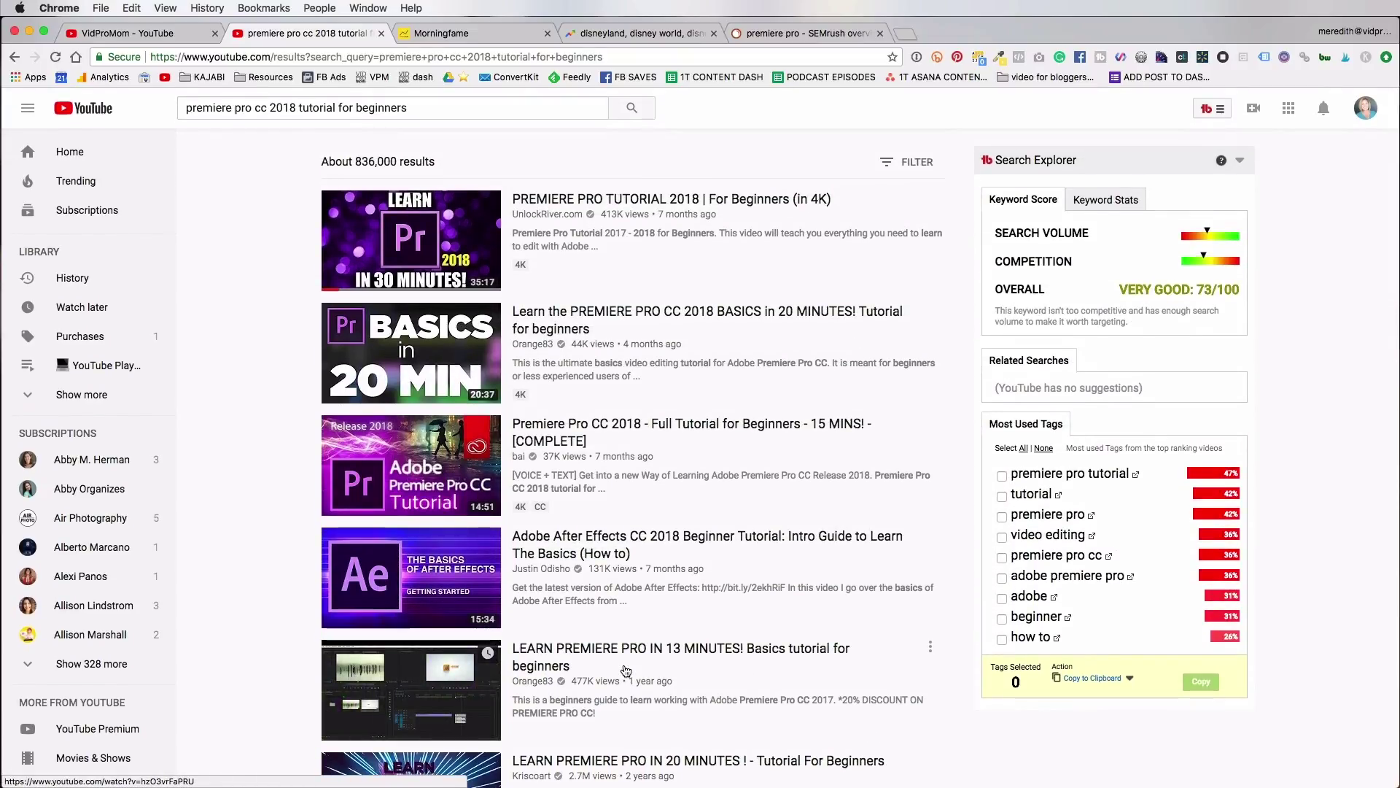
mouse_move(616, 225)
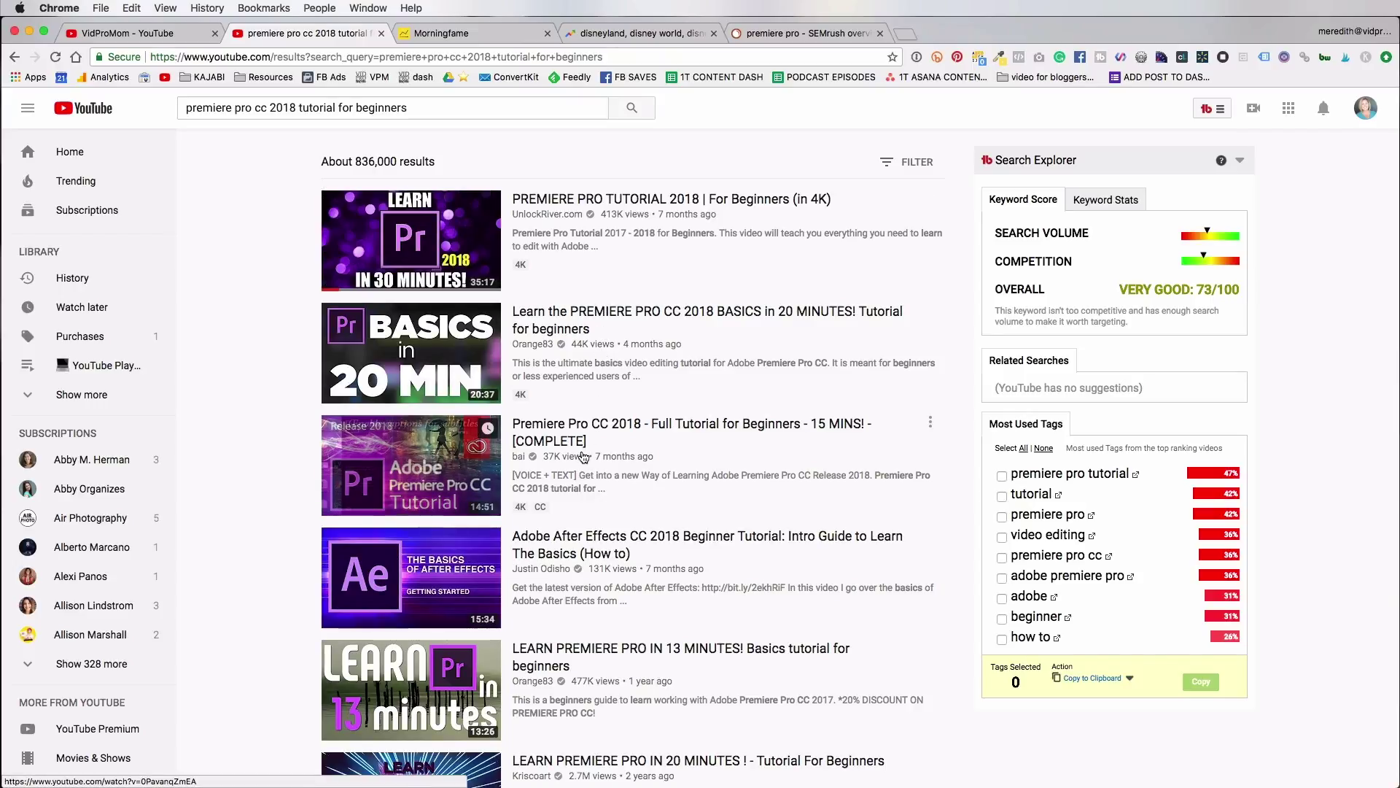
mouse_move(615, 581)
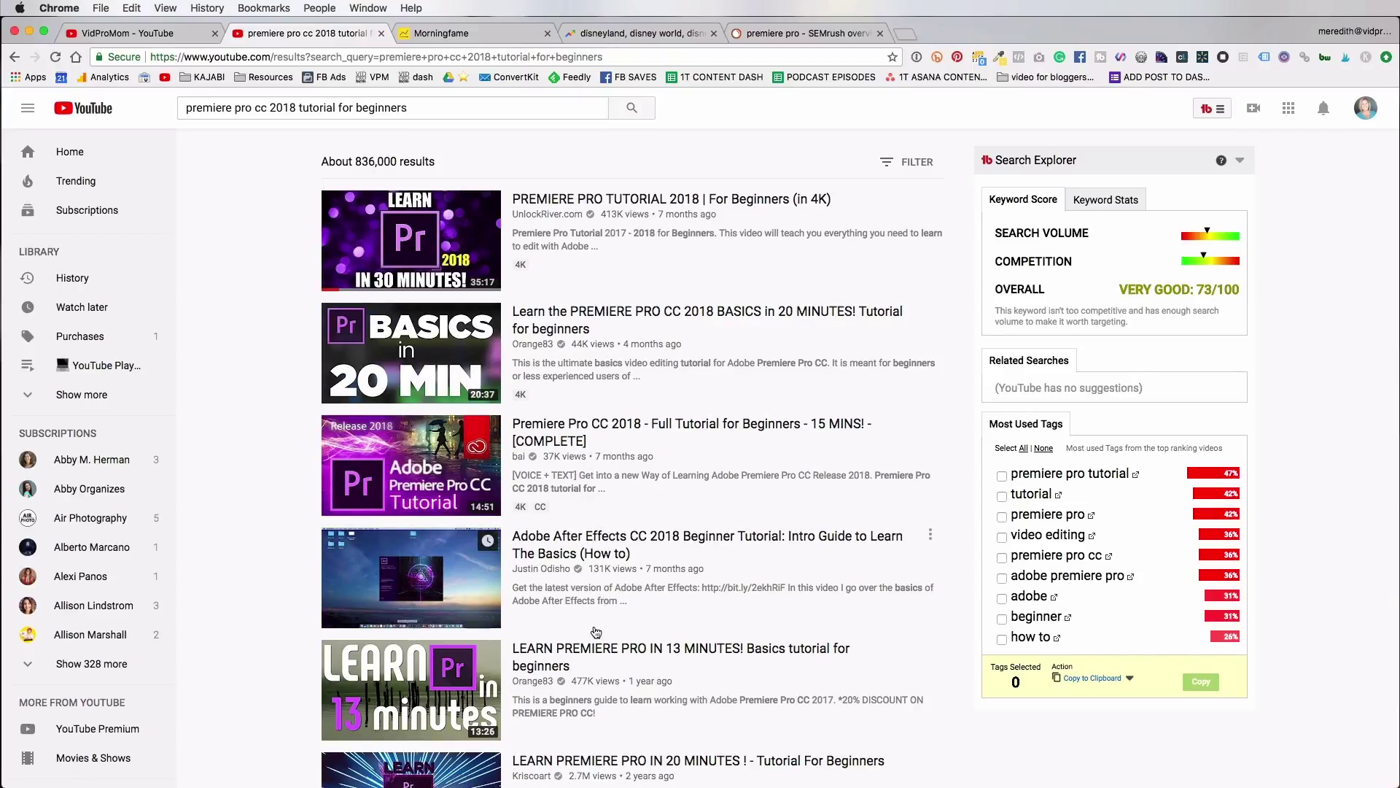
scroll(603, 627, "down", 3)
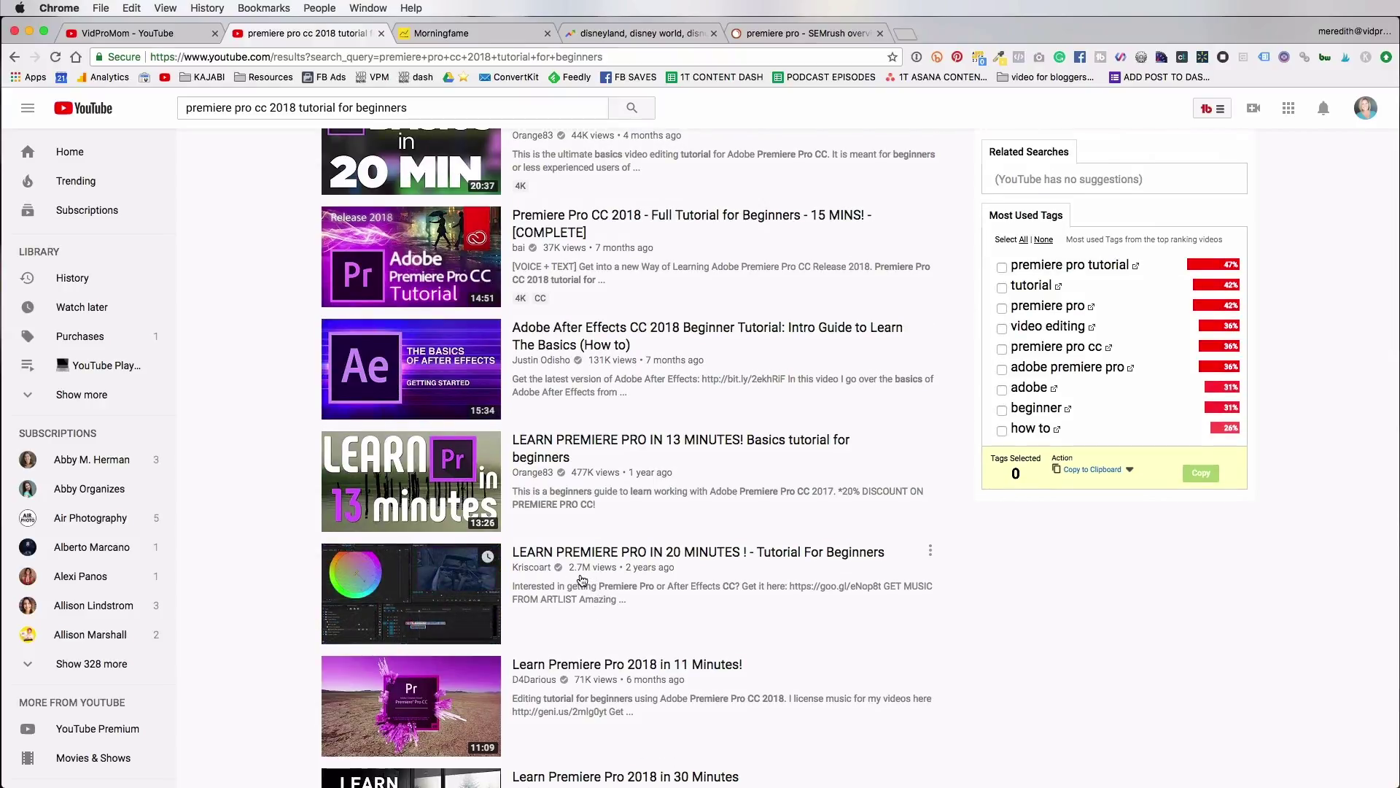
scroll(582, 580, "down", 2)
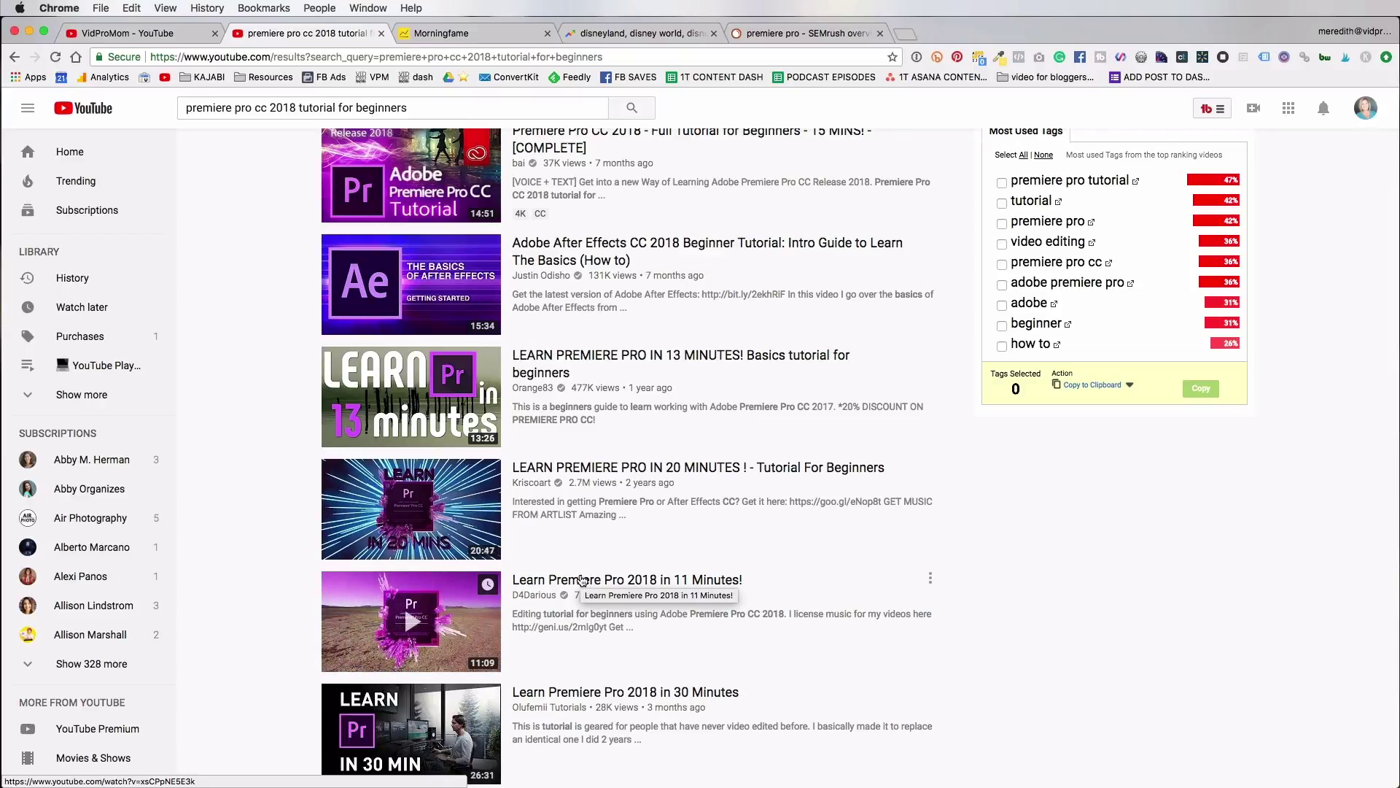
scroll(582, 580, "up", 5)
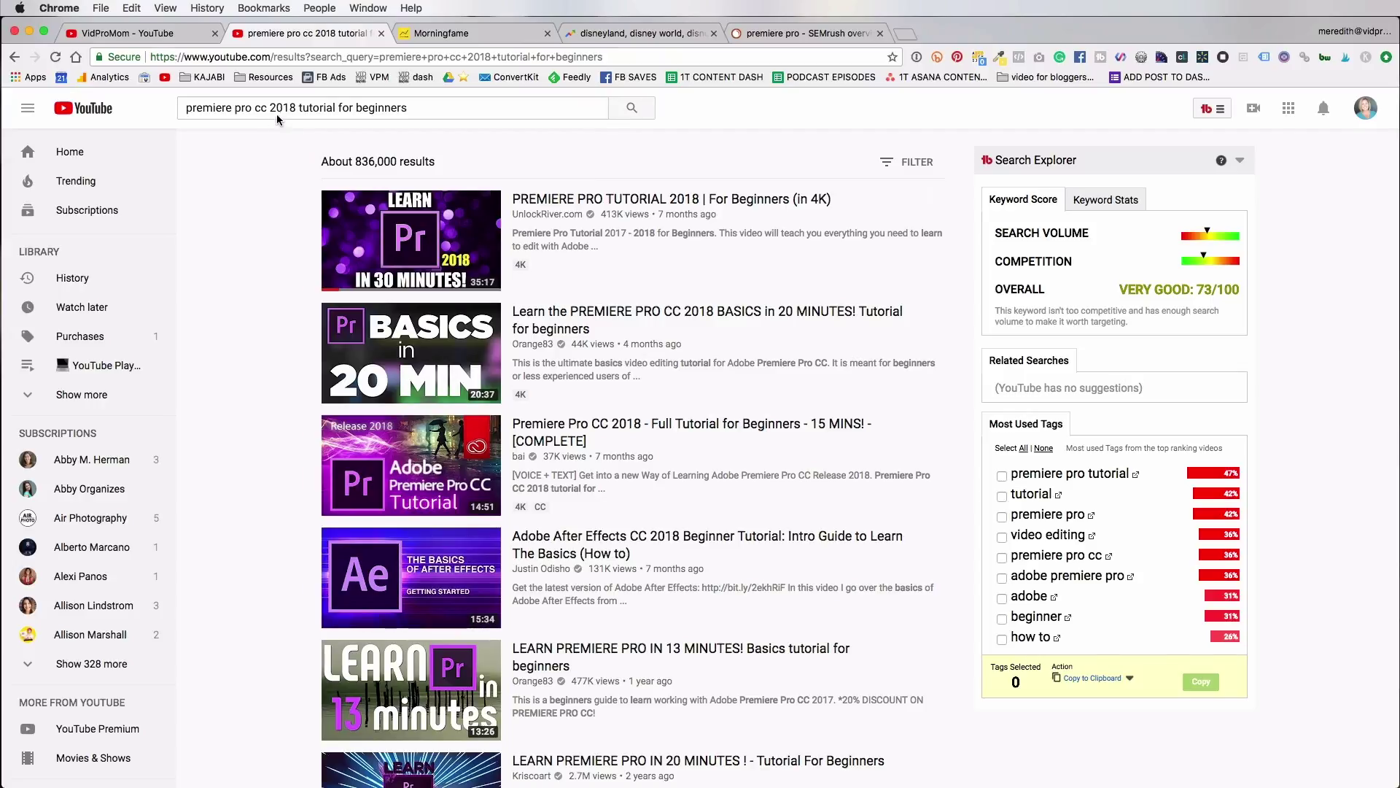
Return to the Tag Explorer and explore the copied phrase "premiere pro cc 2018 tutorial for beginners".
left_click(170, 37)
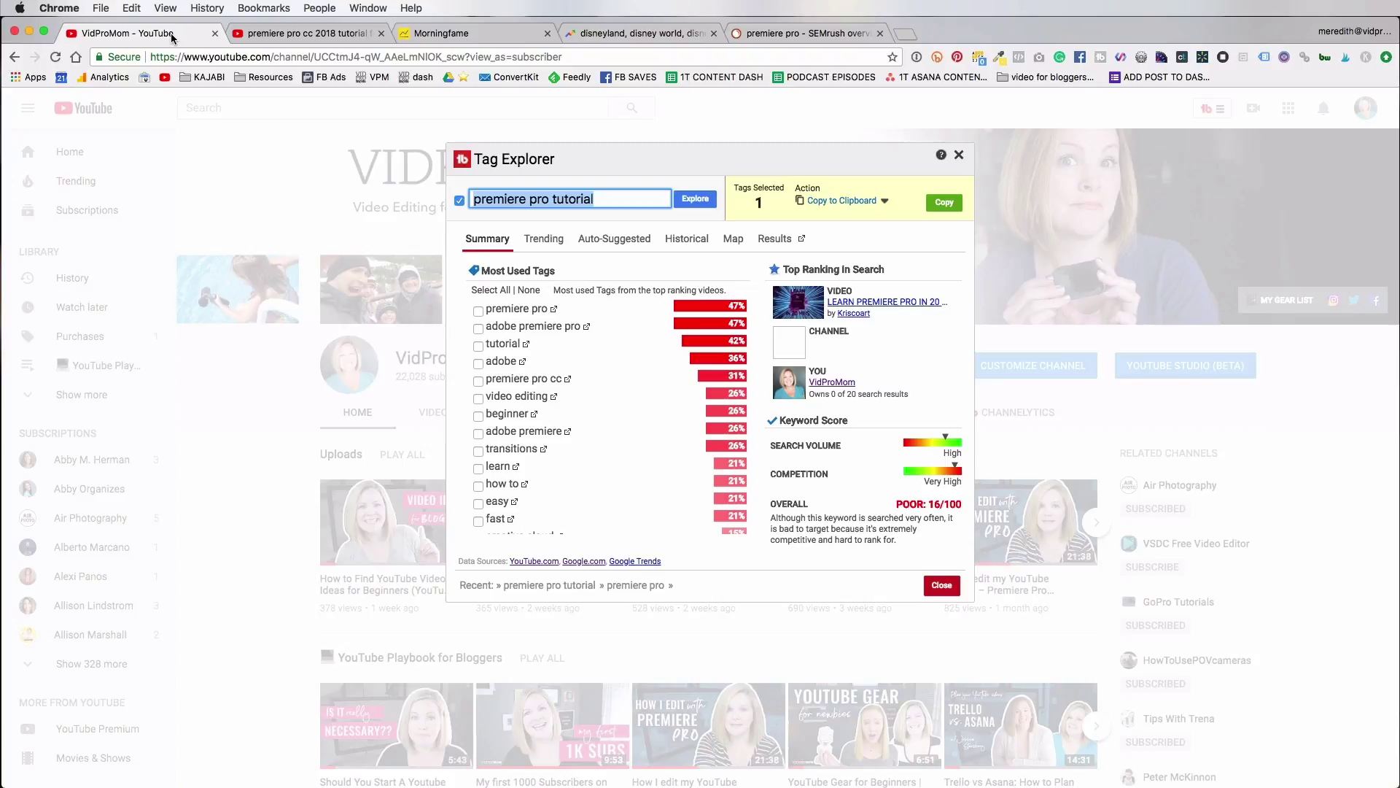
triple_click(566, 202)
key("super+v")
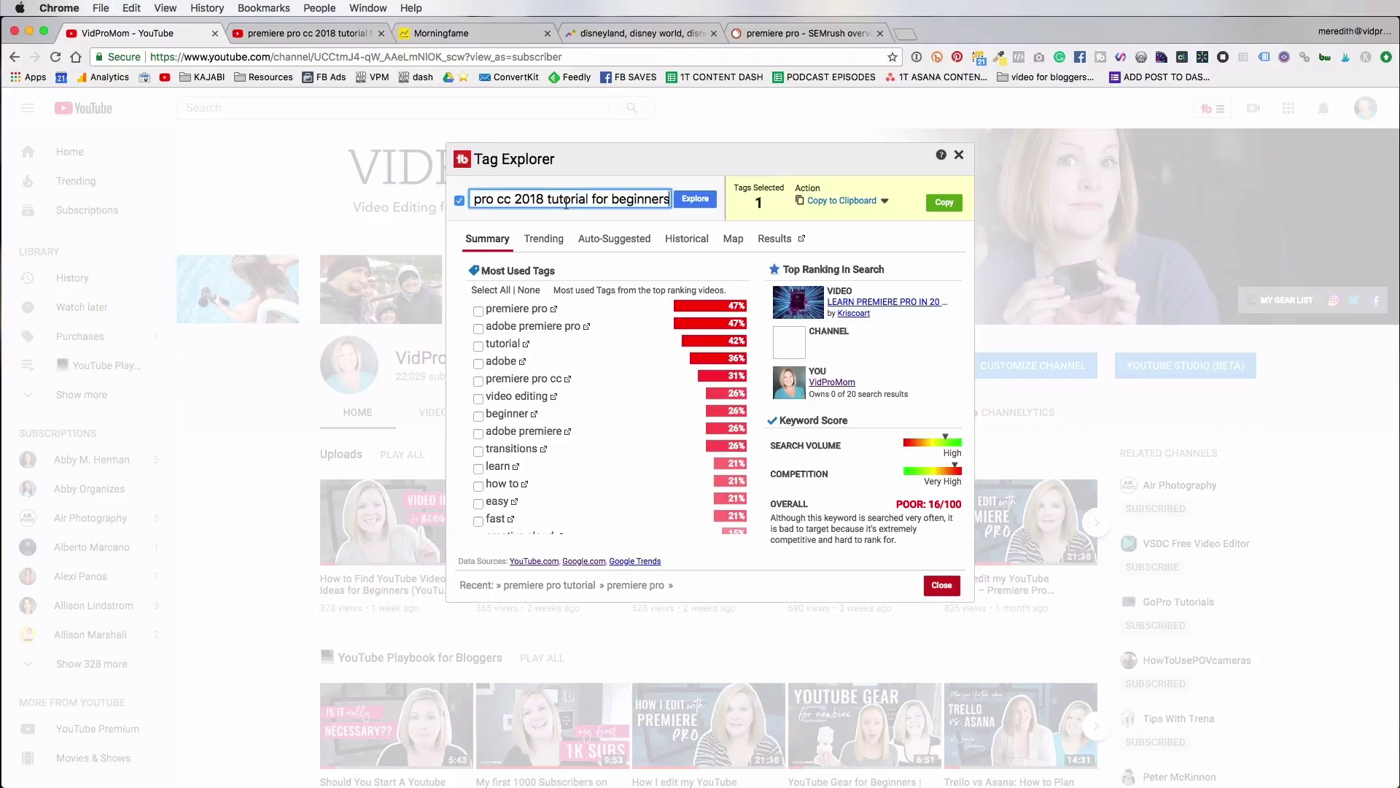
left_click(695, 200)
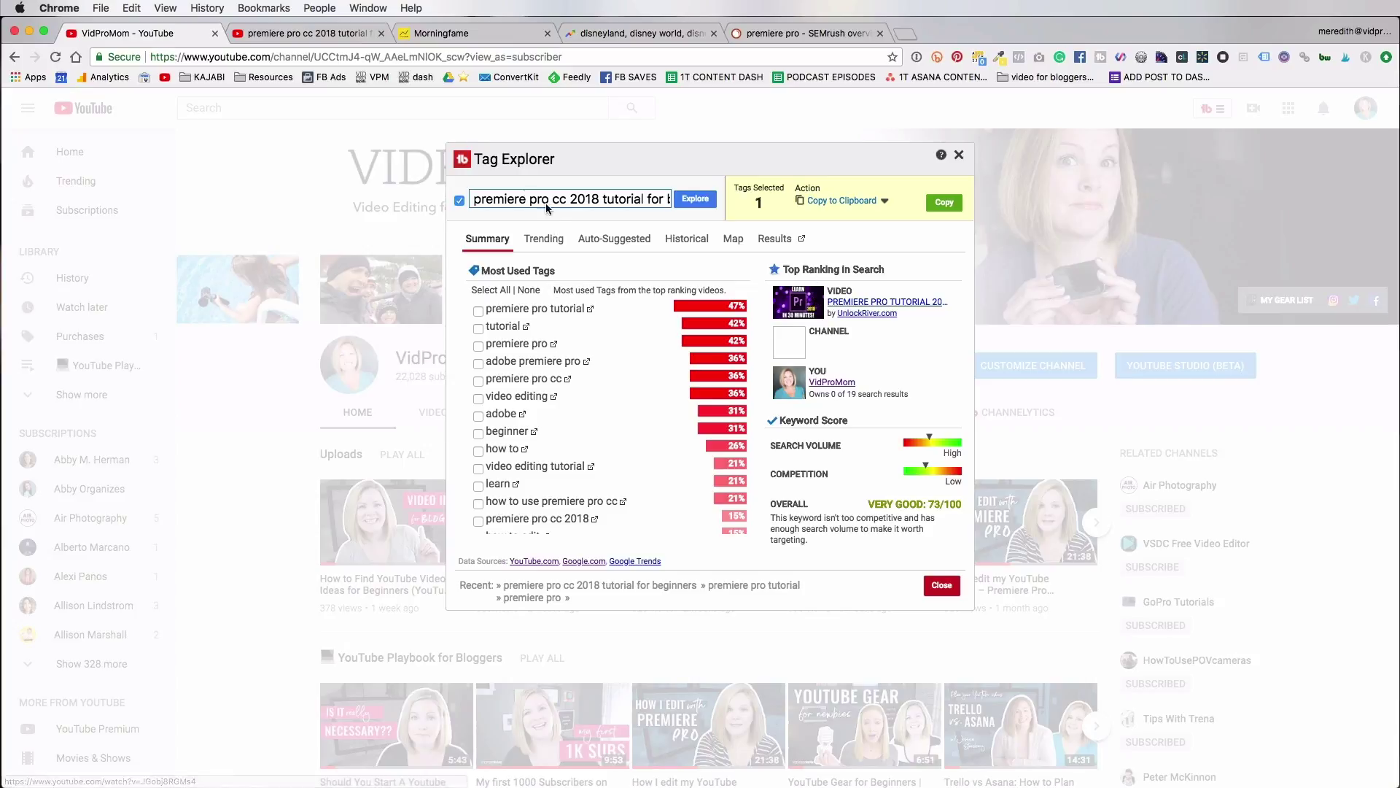
left_click_drag(504, 202, 636, 198)
Open the first-ranked search result, "PREMIERE PRO TUTORIAL 2018 | For Beginners (in 4K)", and pause its playback.
left_click(345, 33)
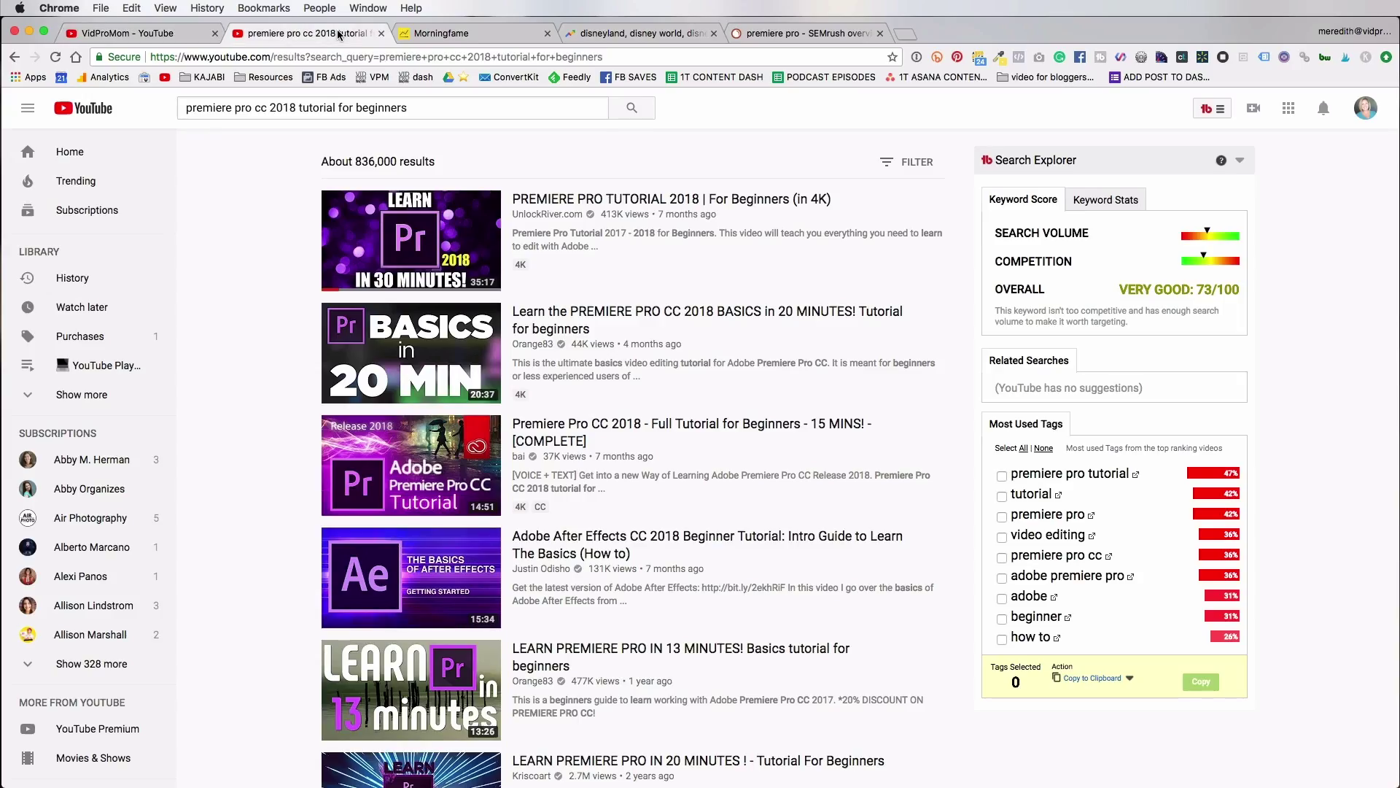
left_click(180, 33)
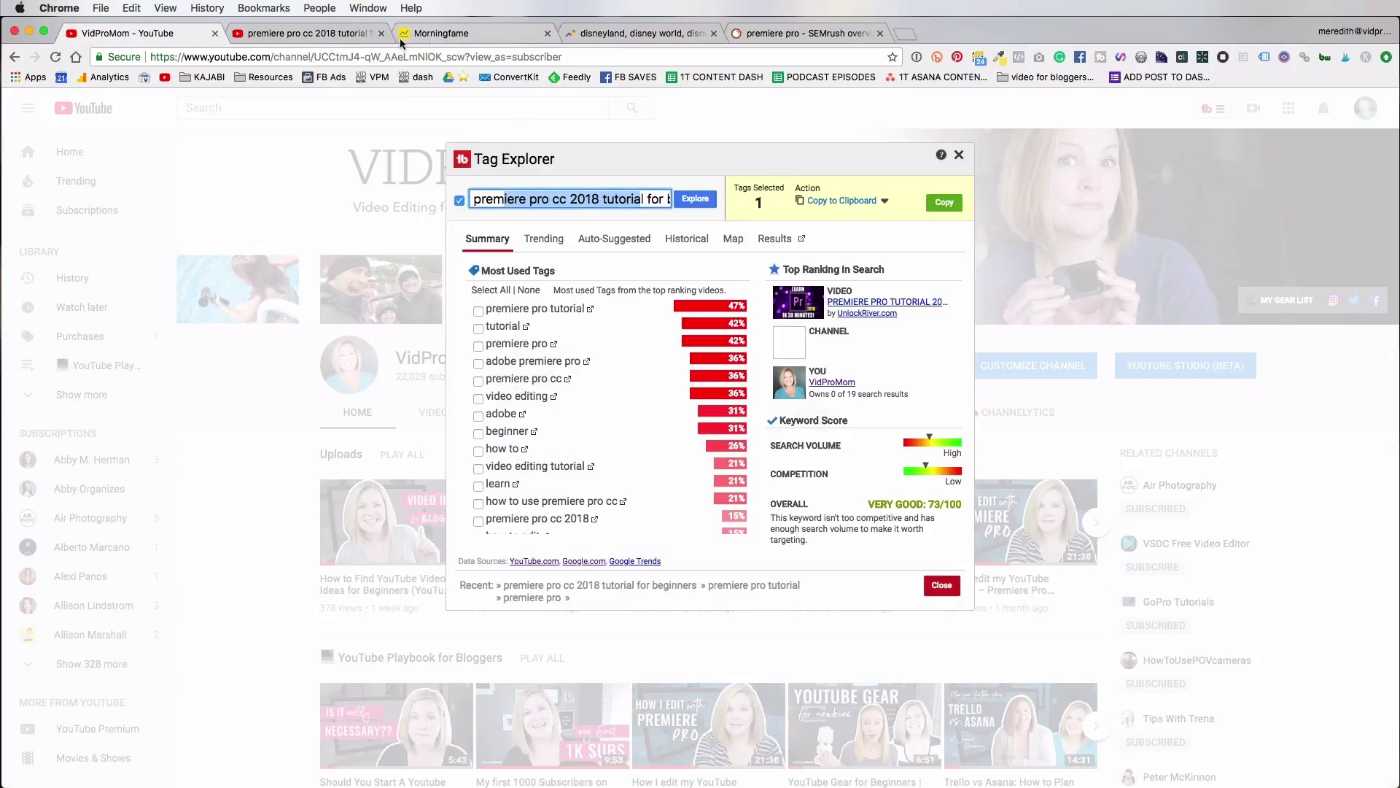
left_click(336, 36)
mouse_move(616, 202)
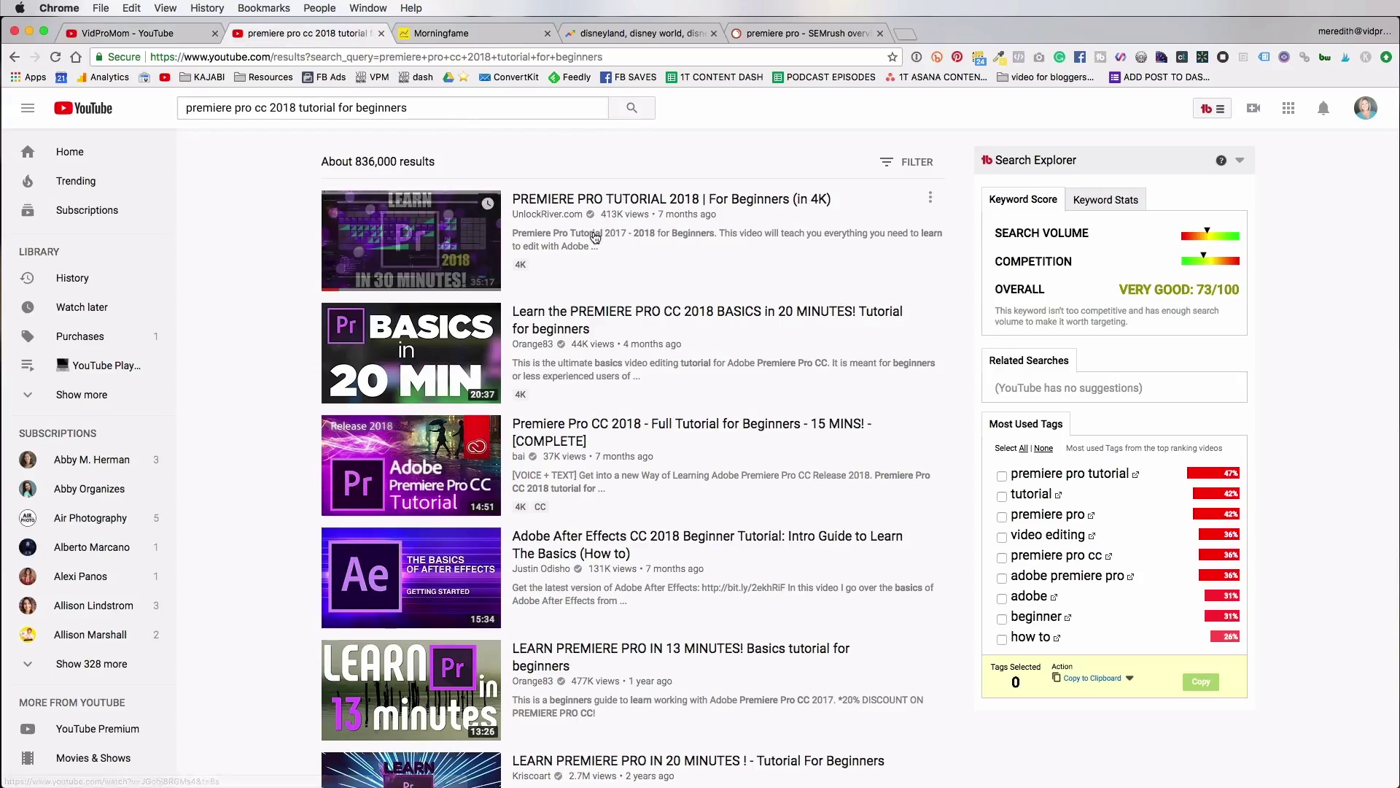
left_click(616, 202)
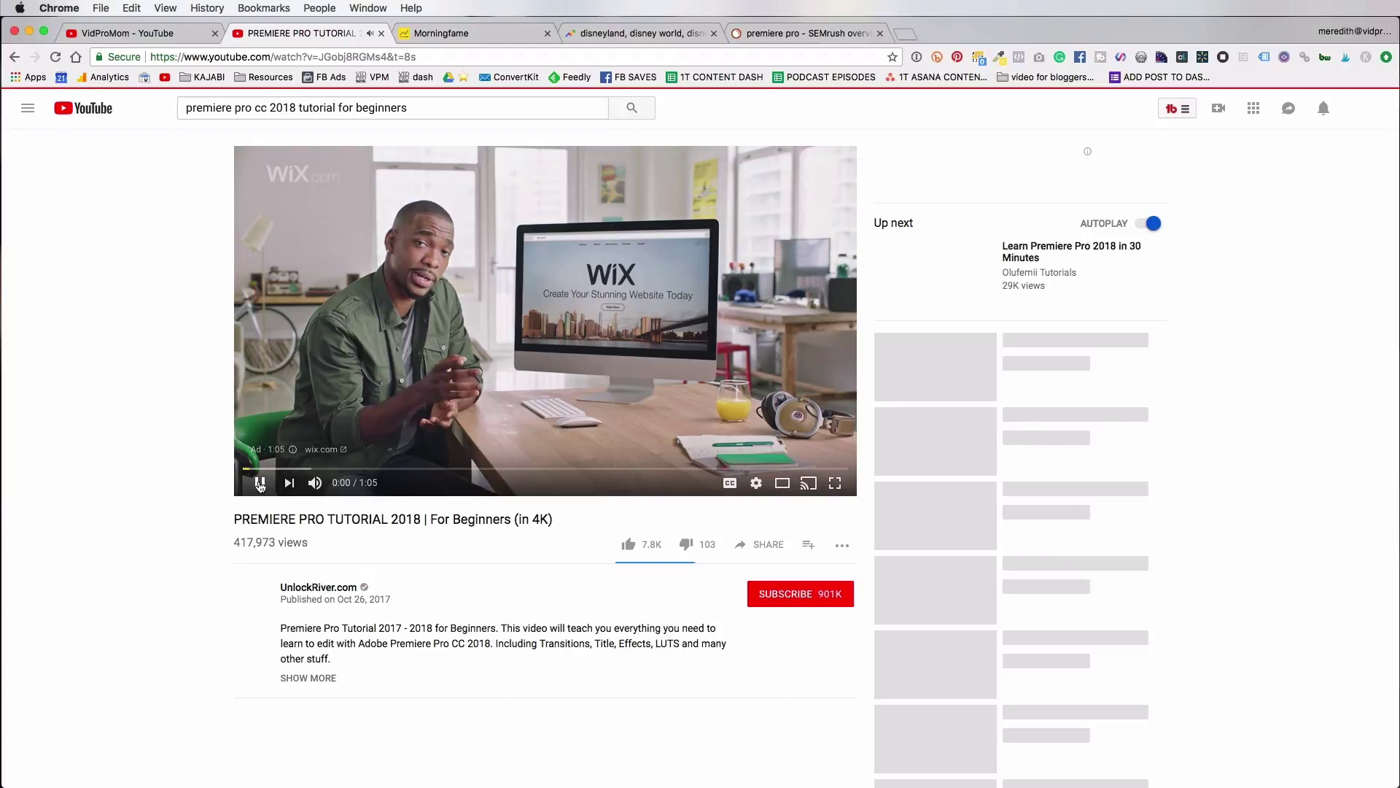
left_click(260, 484)
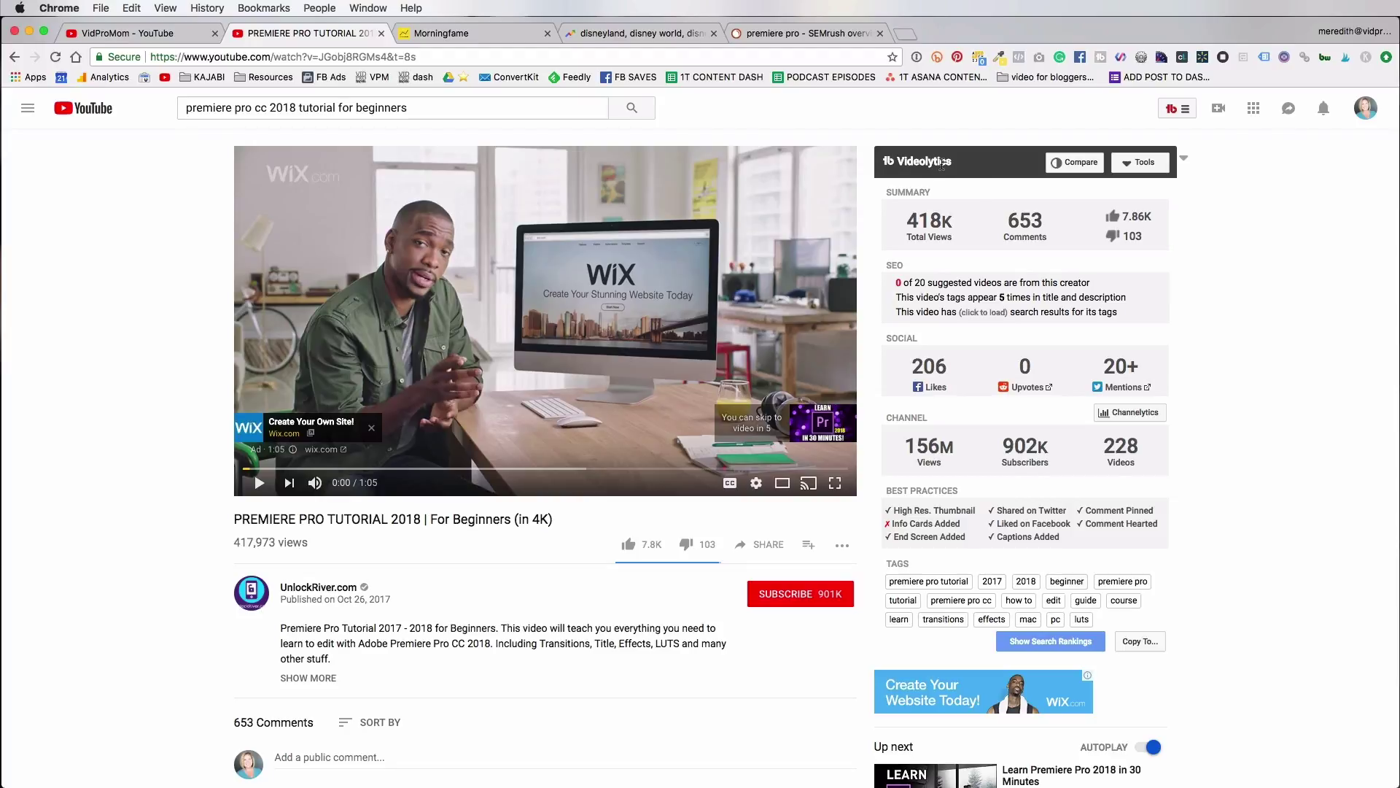
Show the search rankings for the video's tags and compare its title and description wording with the searched phrase.
scroll(1163, 421, "down", 2)
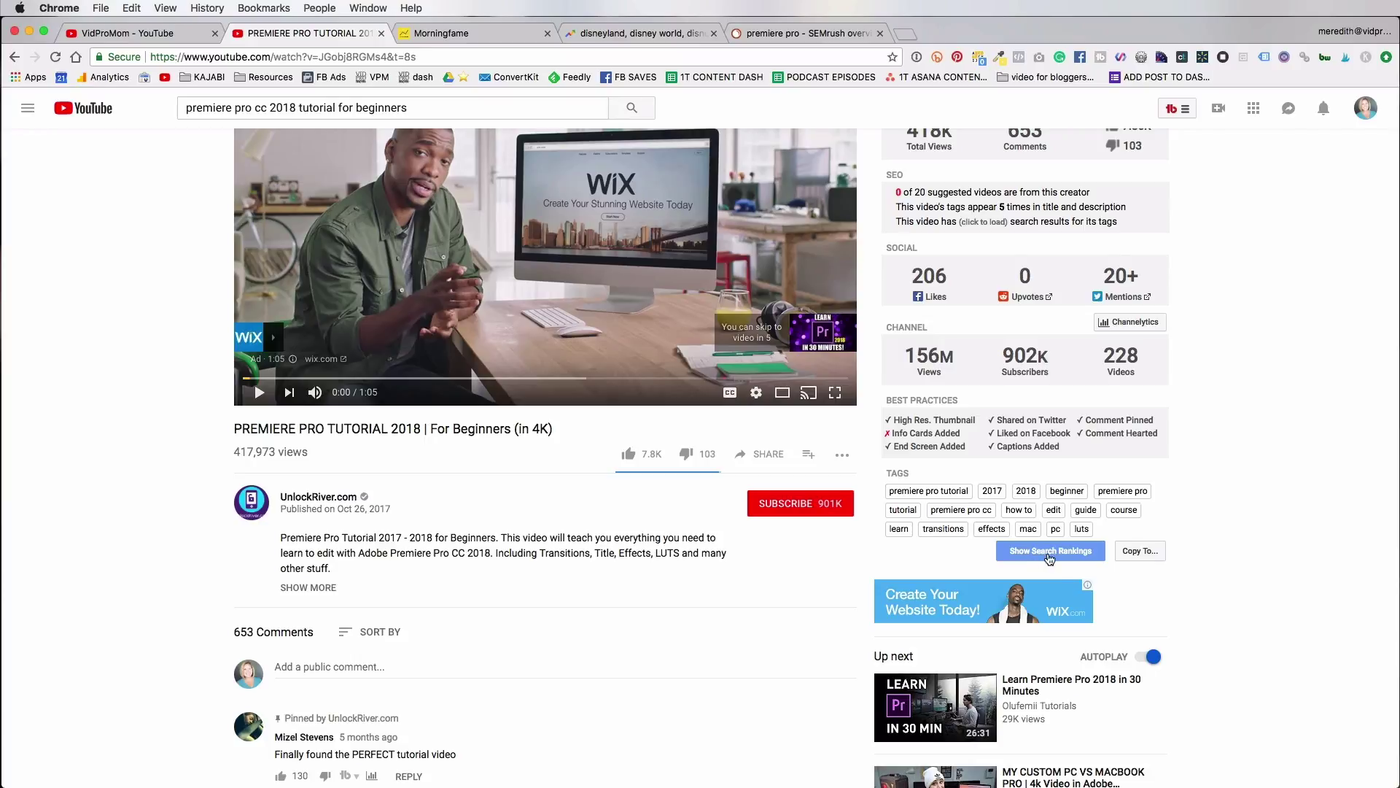
left_click(1055, 552)
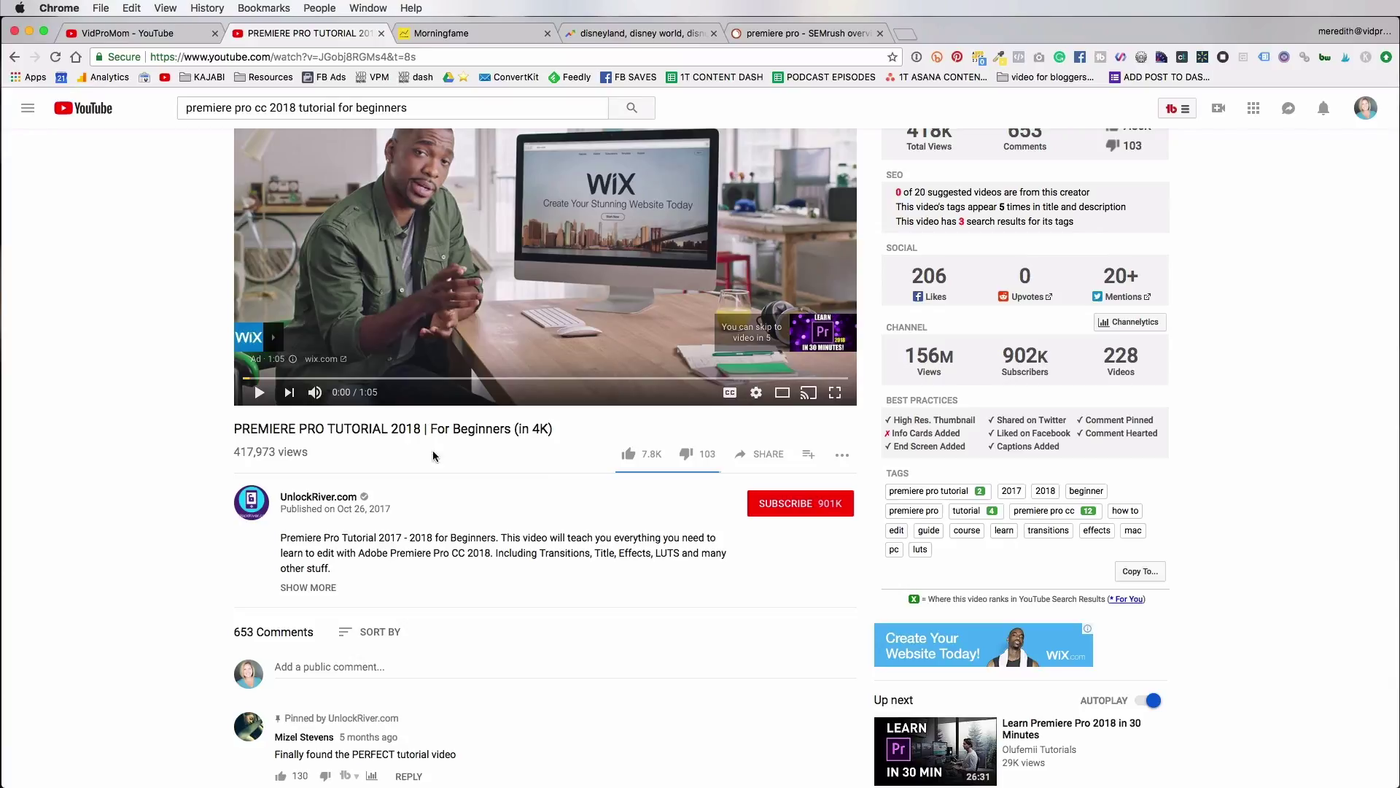
left_click_drag(234, 429, 398, 431)
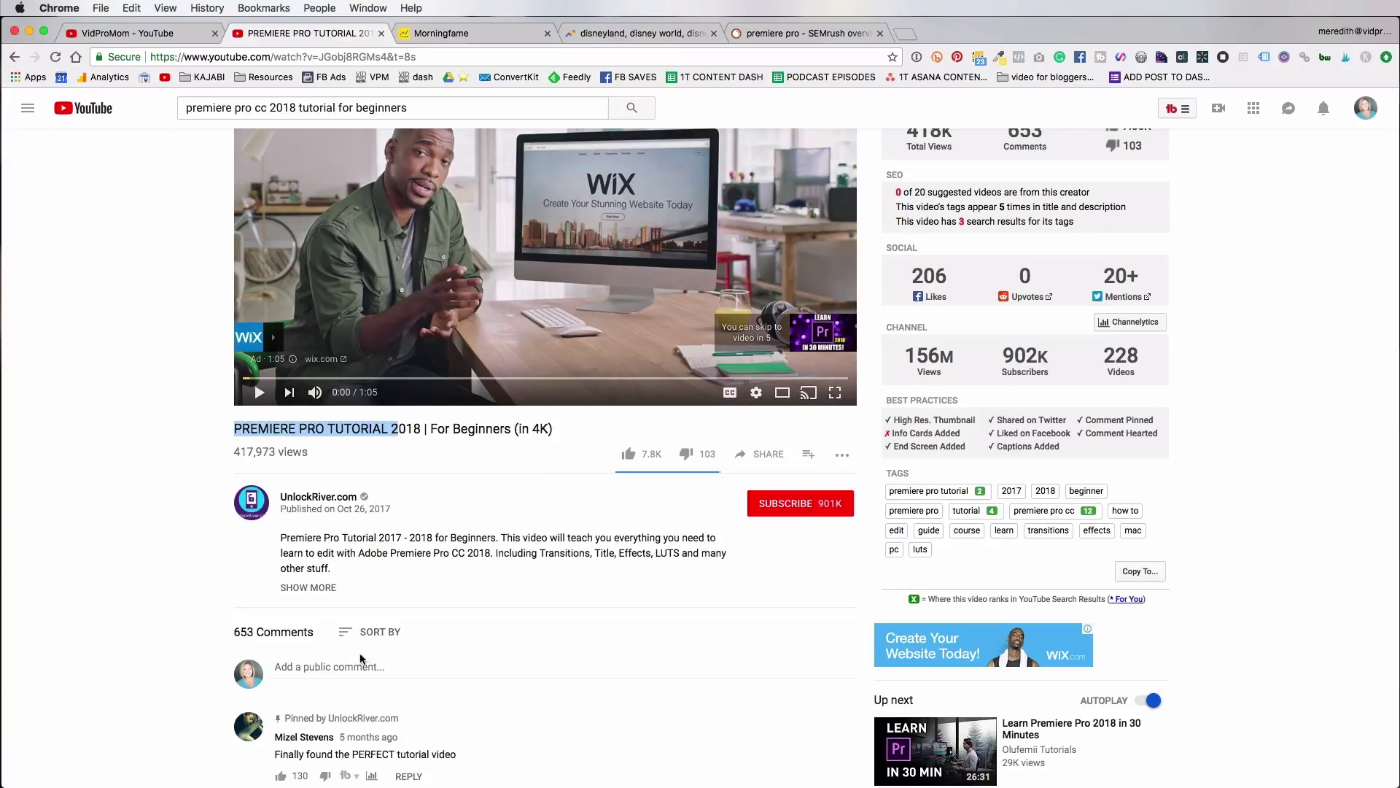
left_click_drag(280, 537, 395, 539)
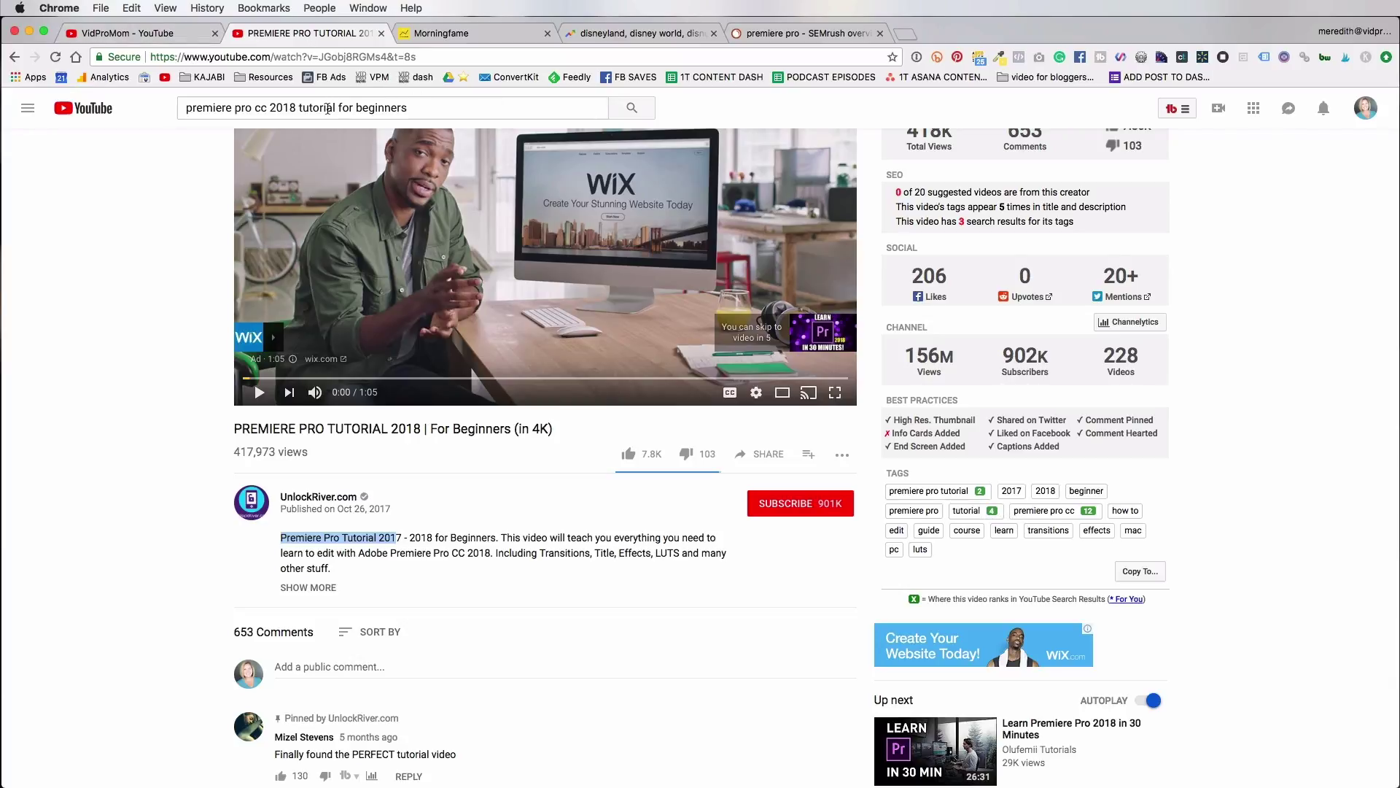
triple_click(328, 108)
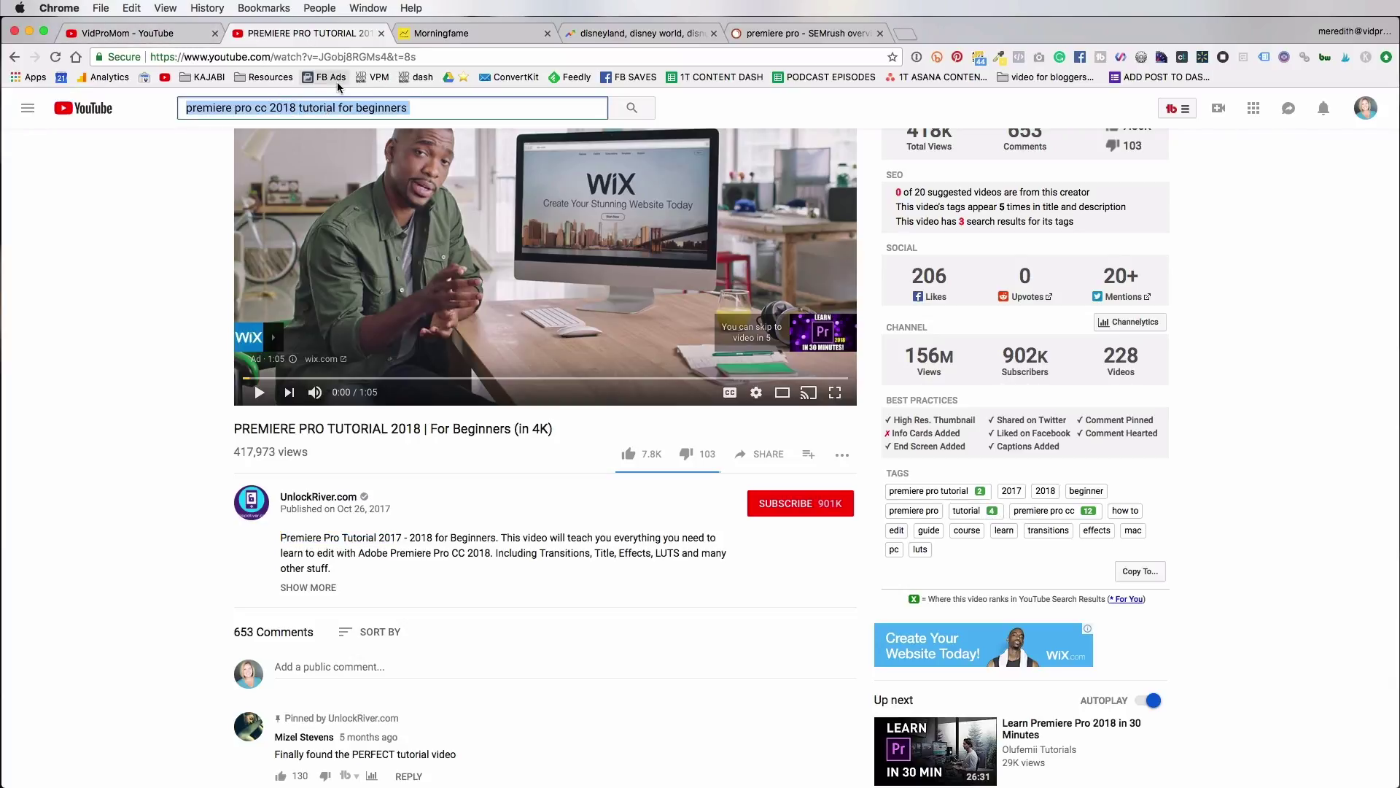
Switch to Morningfame and review the video topic page with its channel statistics, search term field and recommendations.
left_click(452, 37)
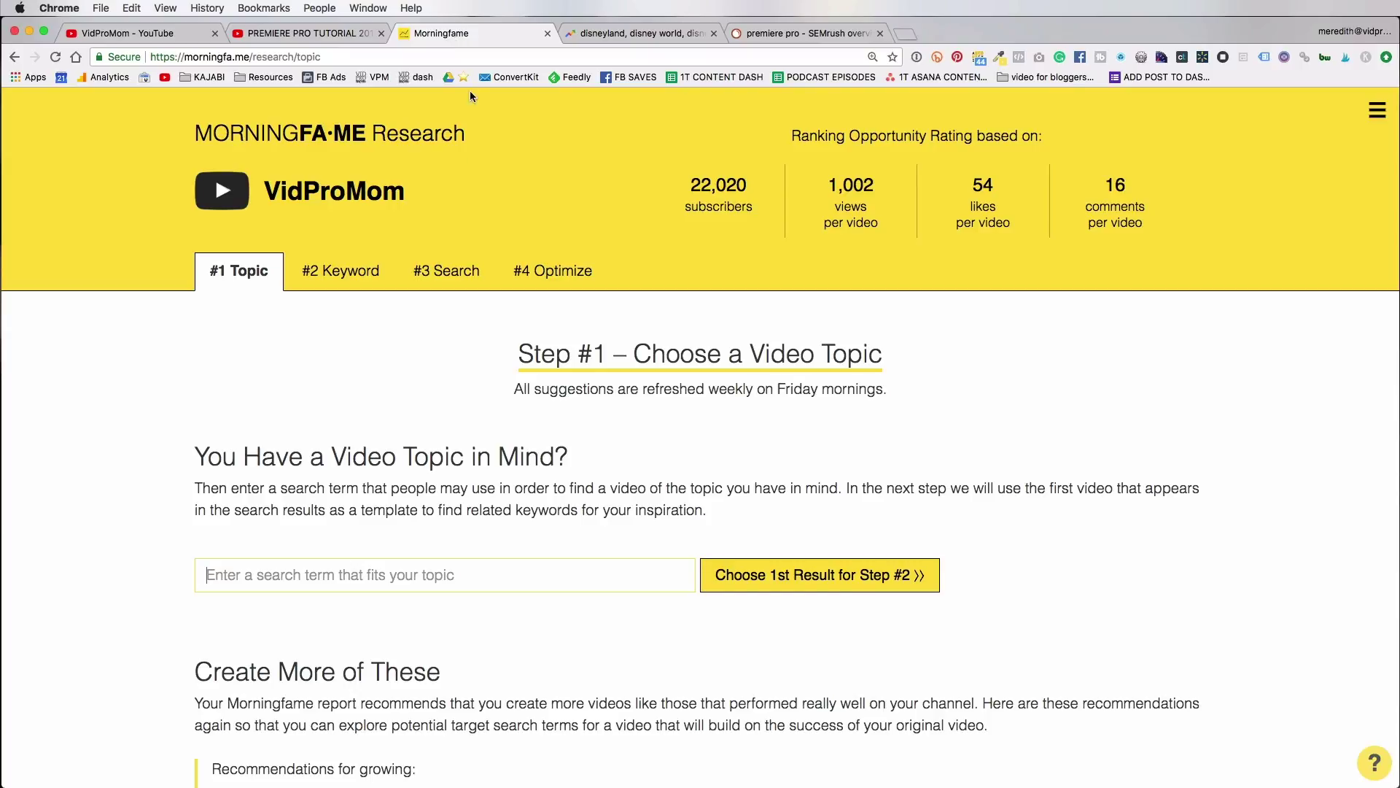
scroll(343, 539, "down", 1)
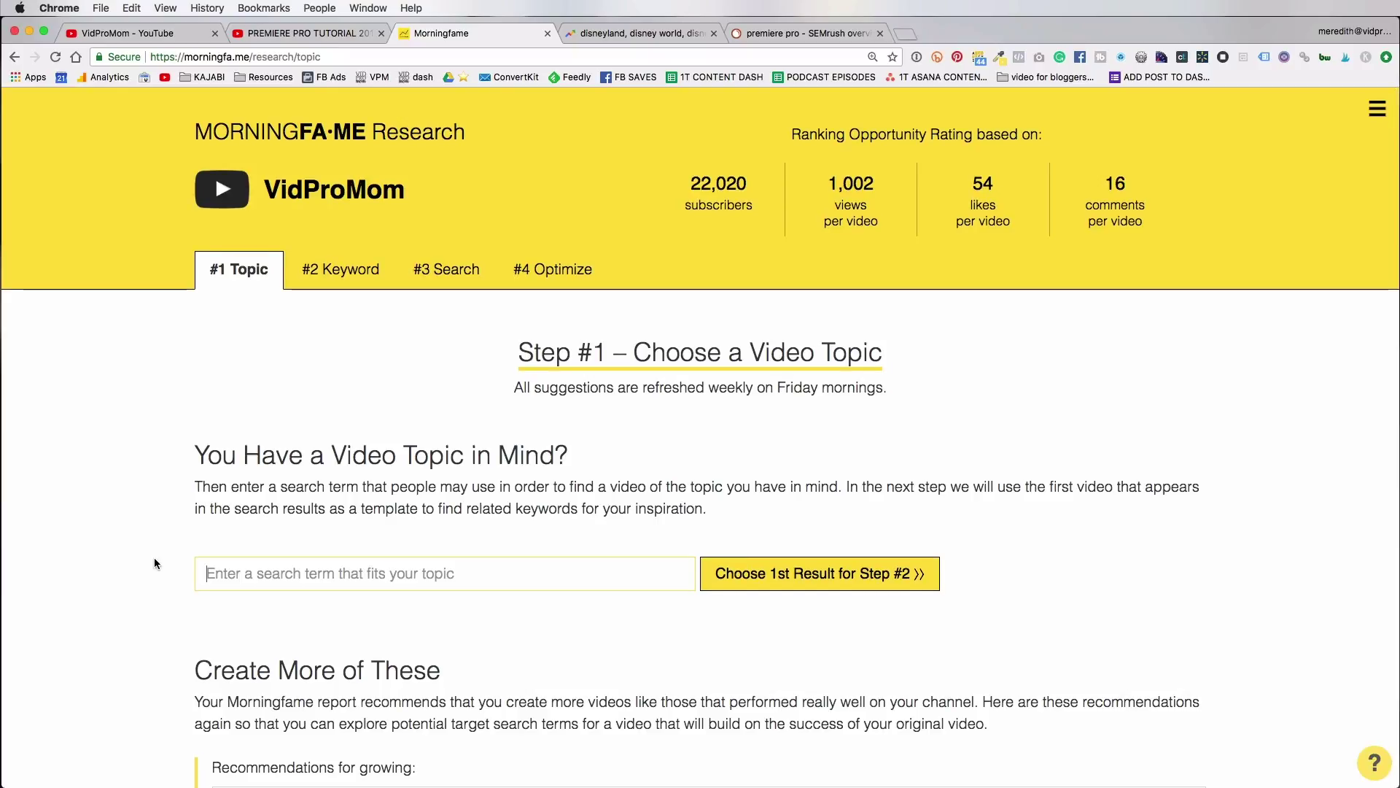
scroll(155, 559, "down", 3)
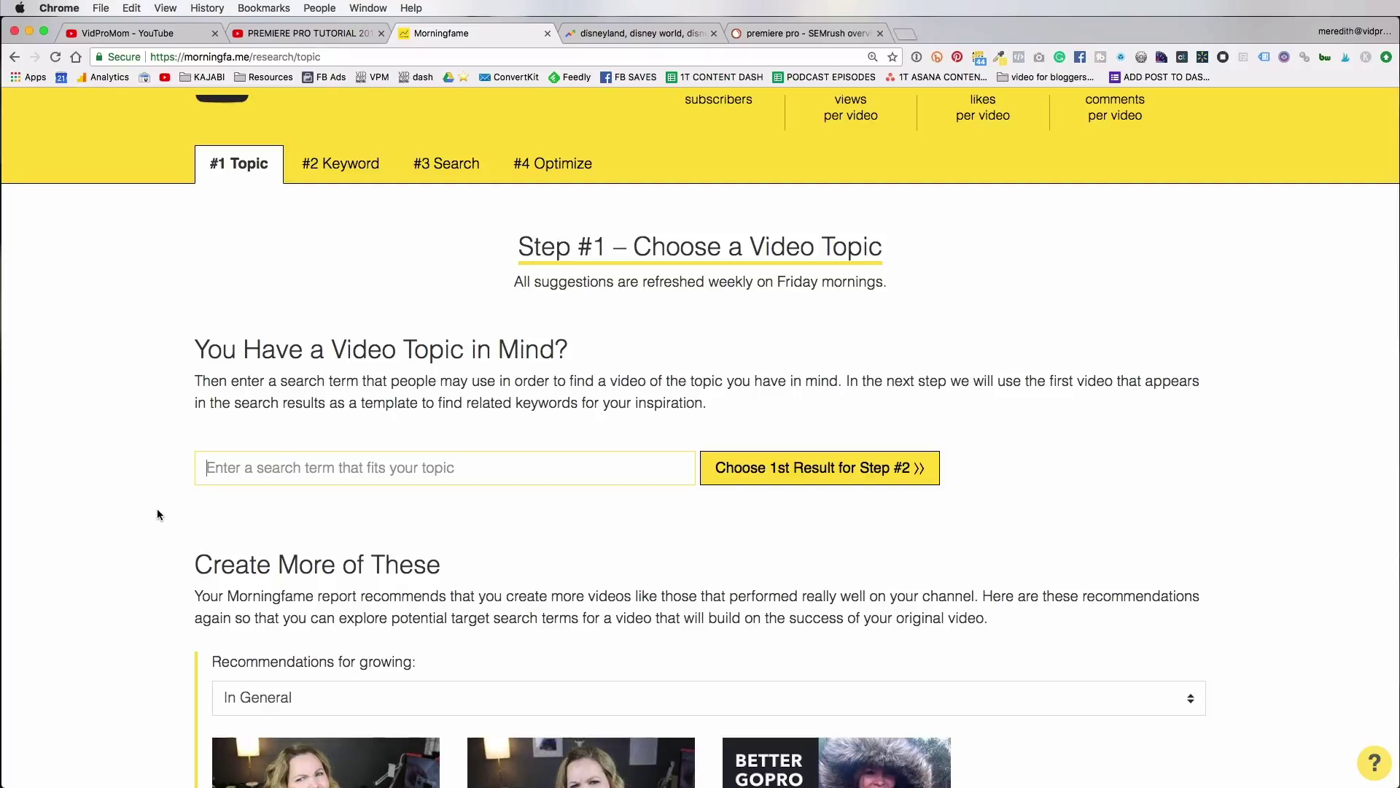
scroll(159, 505, "up", 2)
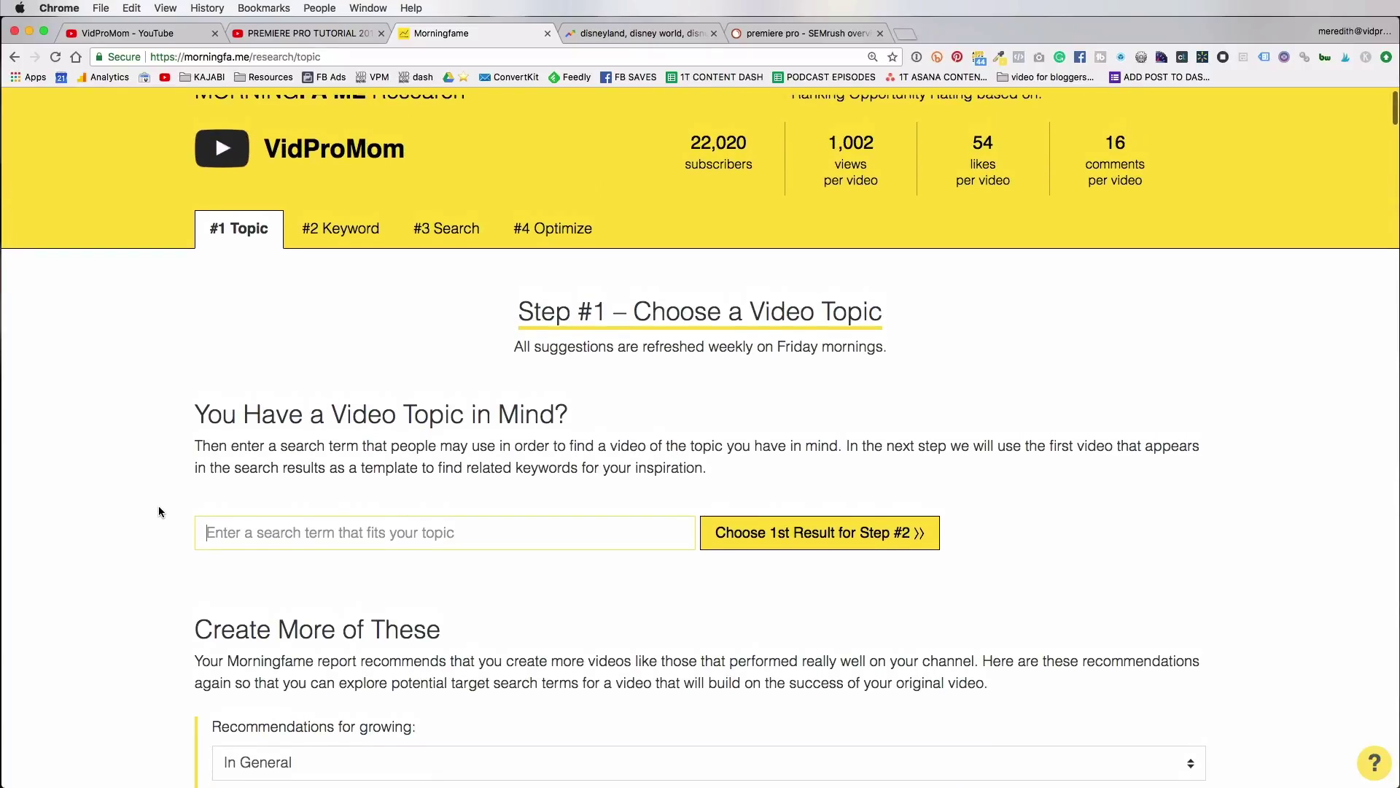
scroll(159, 506, "up", 1)
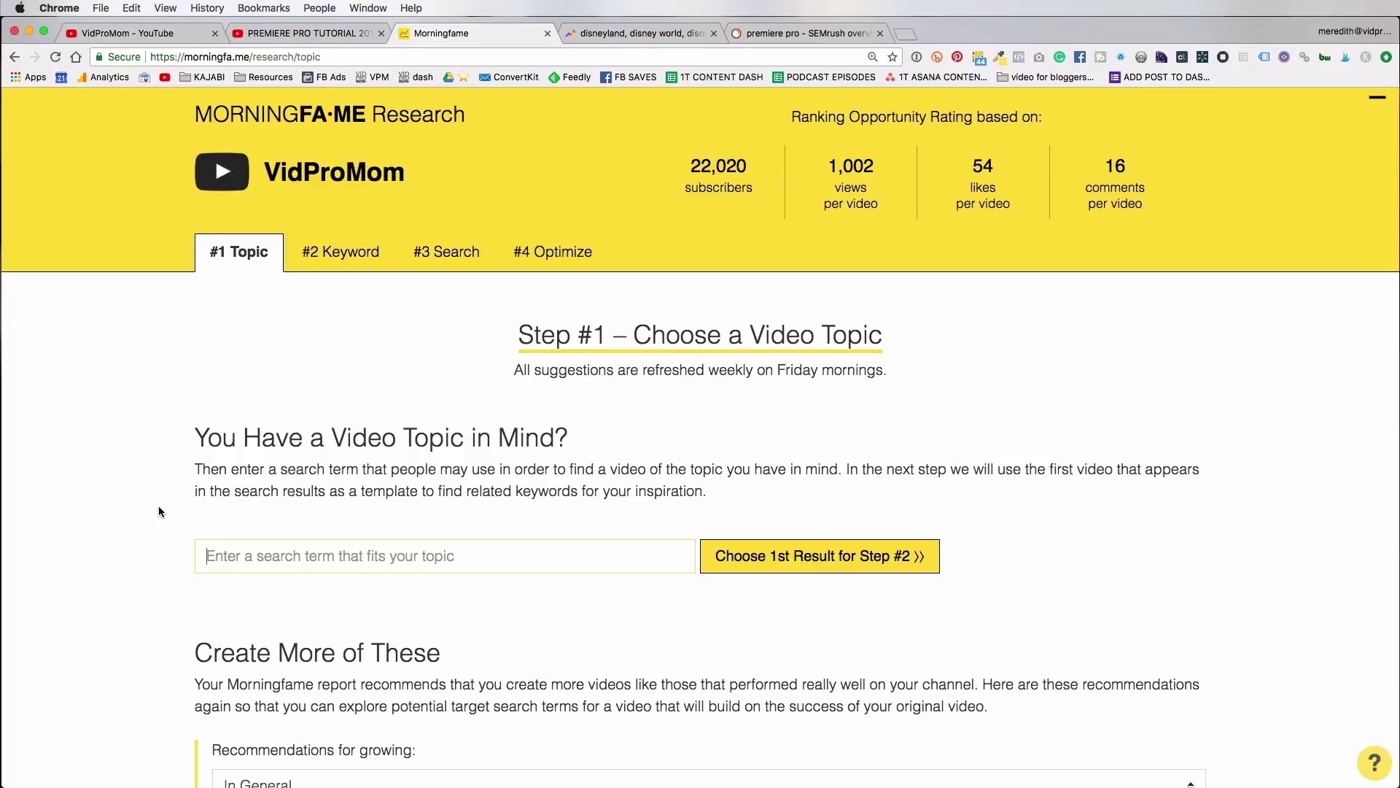
scroll(161, 512, "down", 2)
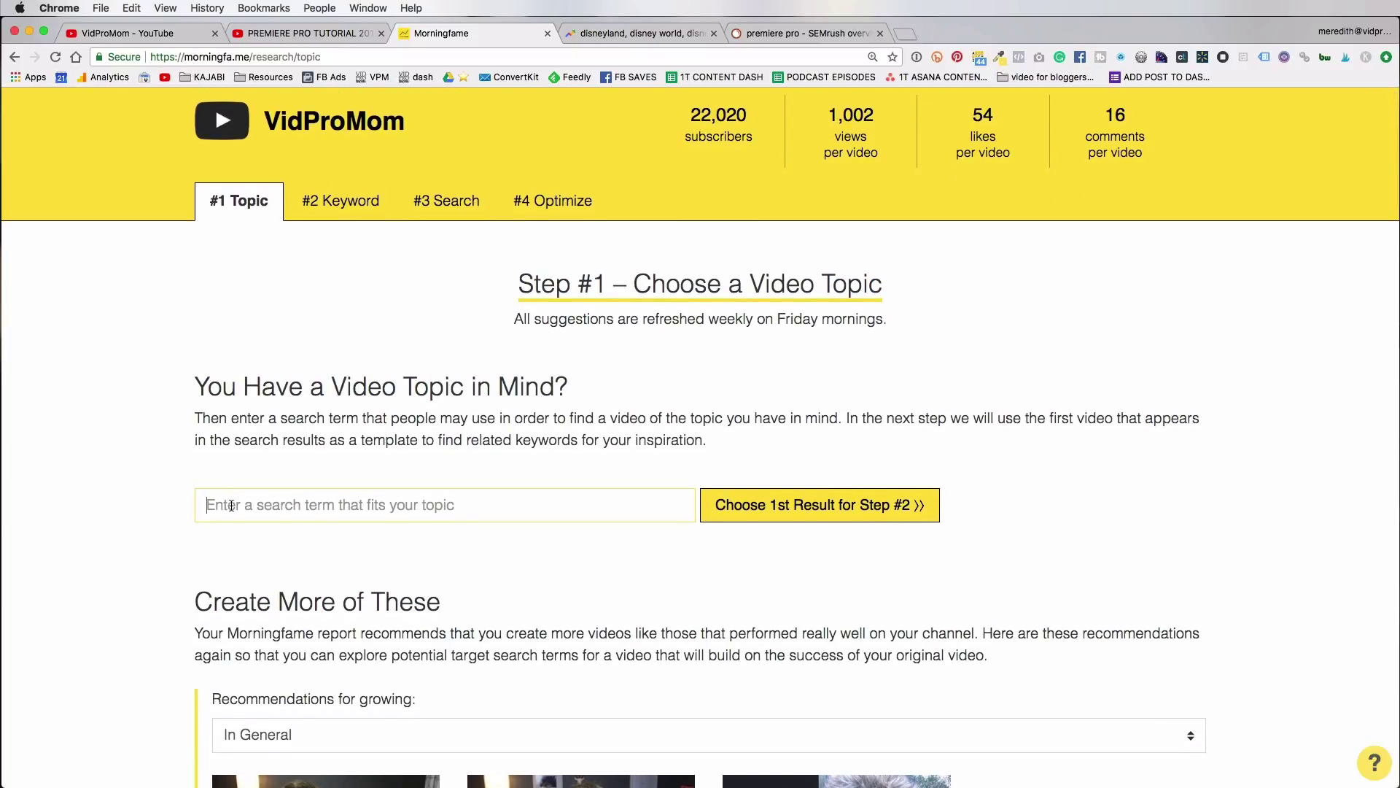
scroll(1260, 144, "up", 3)
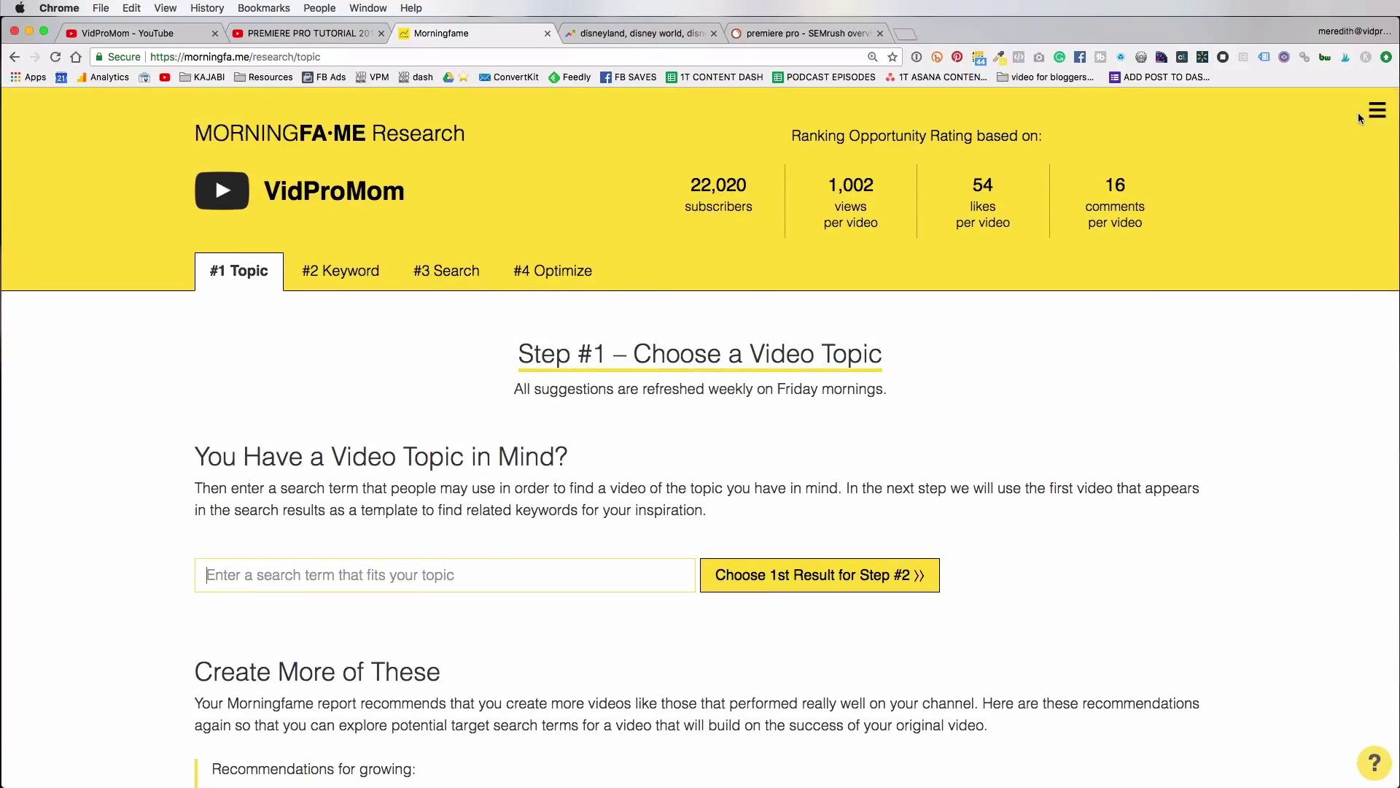
Reopen Morningfame's keyword research and choose the suggested topic "premiere pro" for the keyword stage.
left_click(1377, 110)
left_click(1124, 406)
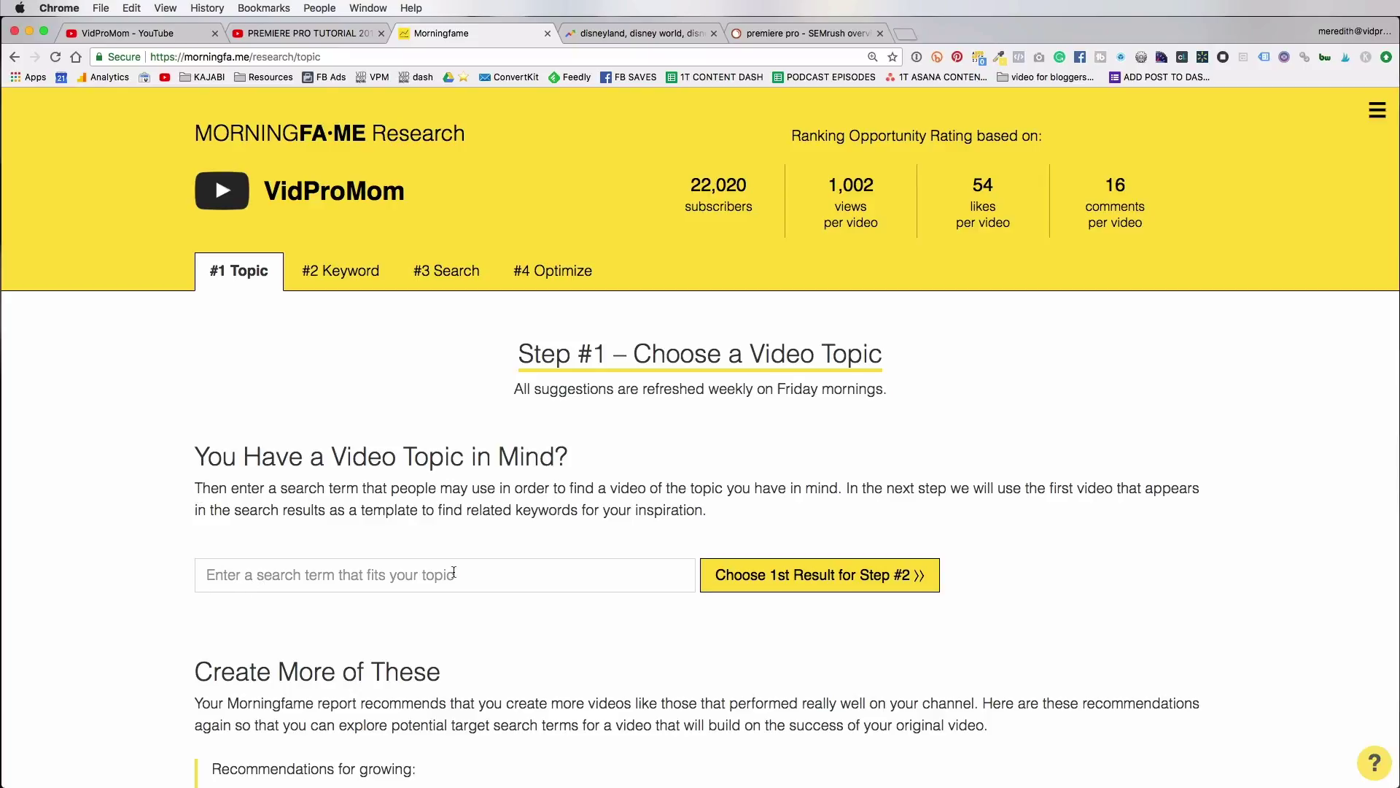
left_click(232, 578)
type("premiere pro")
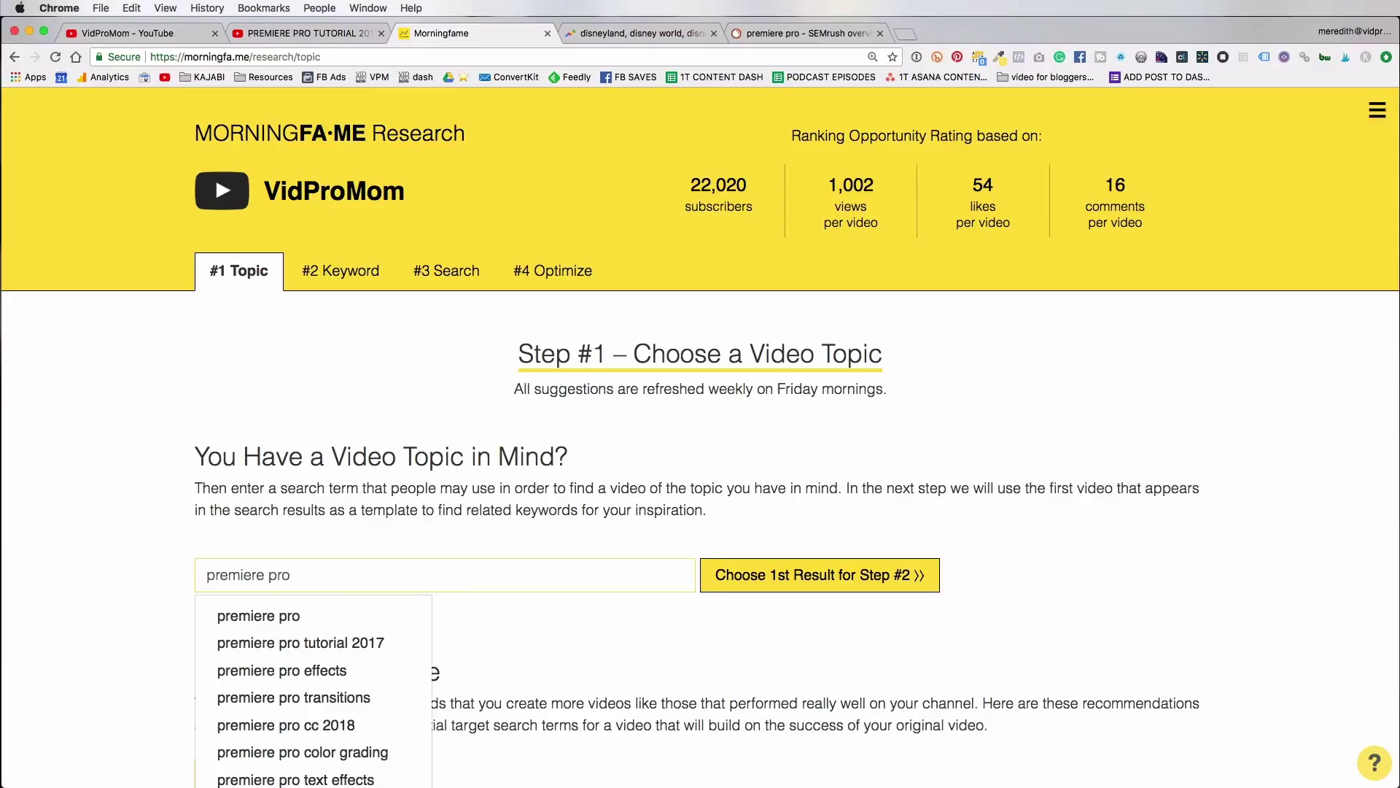
scroll(230, 579, "down", 5)
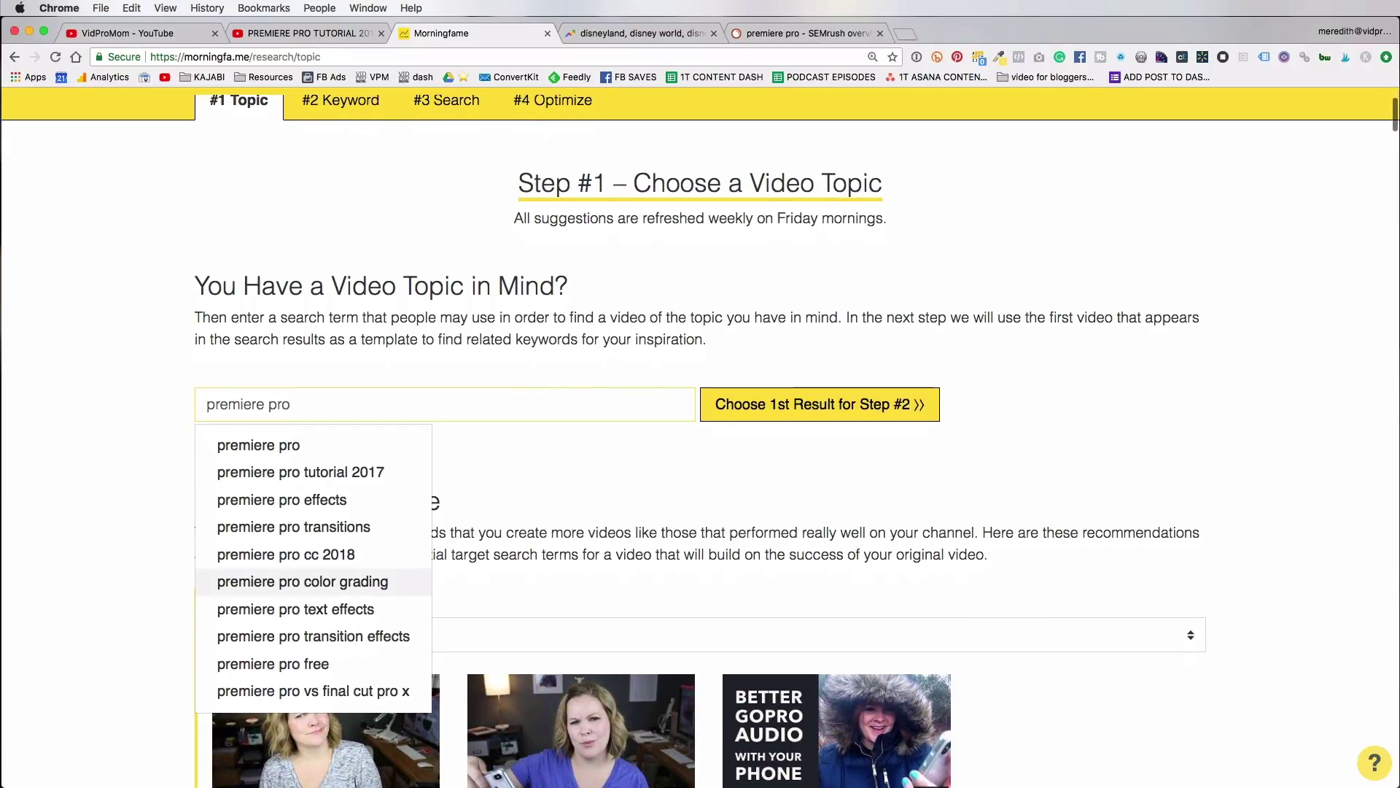
left_click(252, 446)
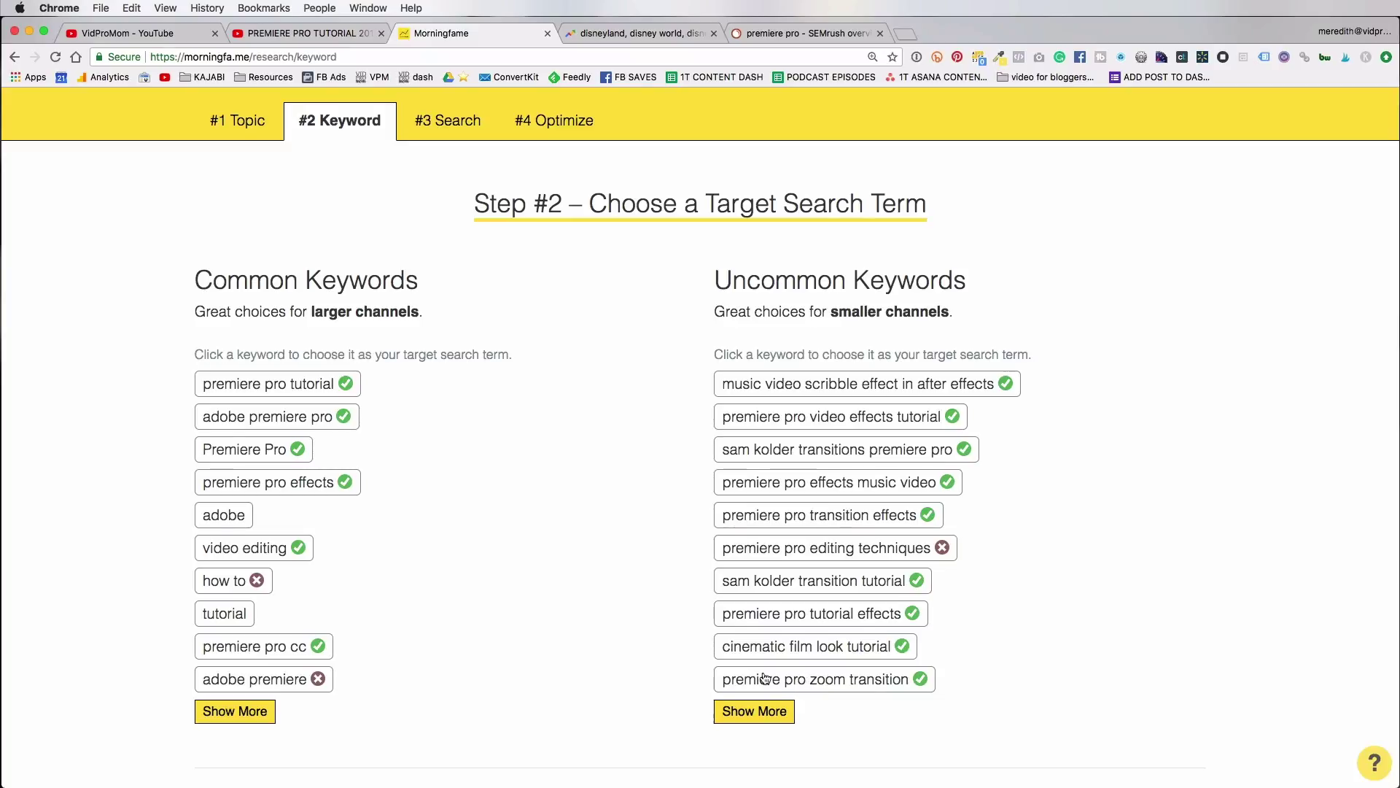
Examine the common and uncommon keywords suggested for the "premiere pro" topic.
scroll(666, 637, "down", 2)
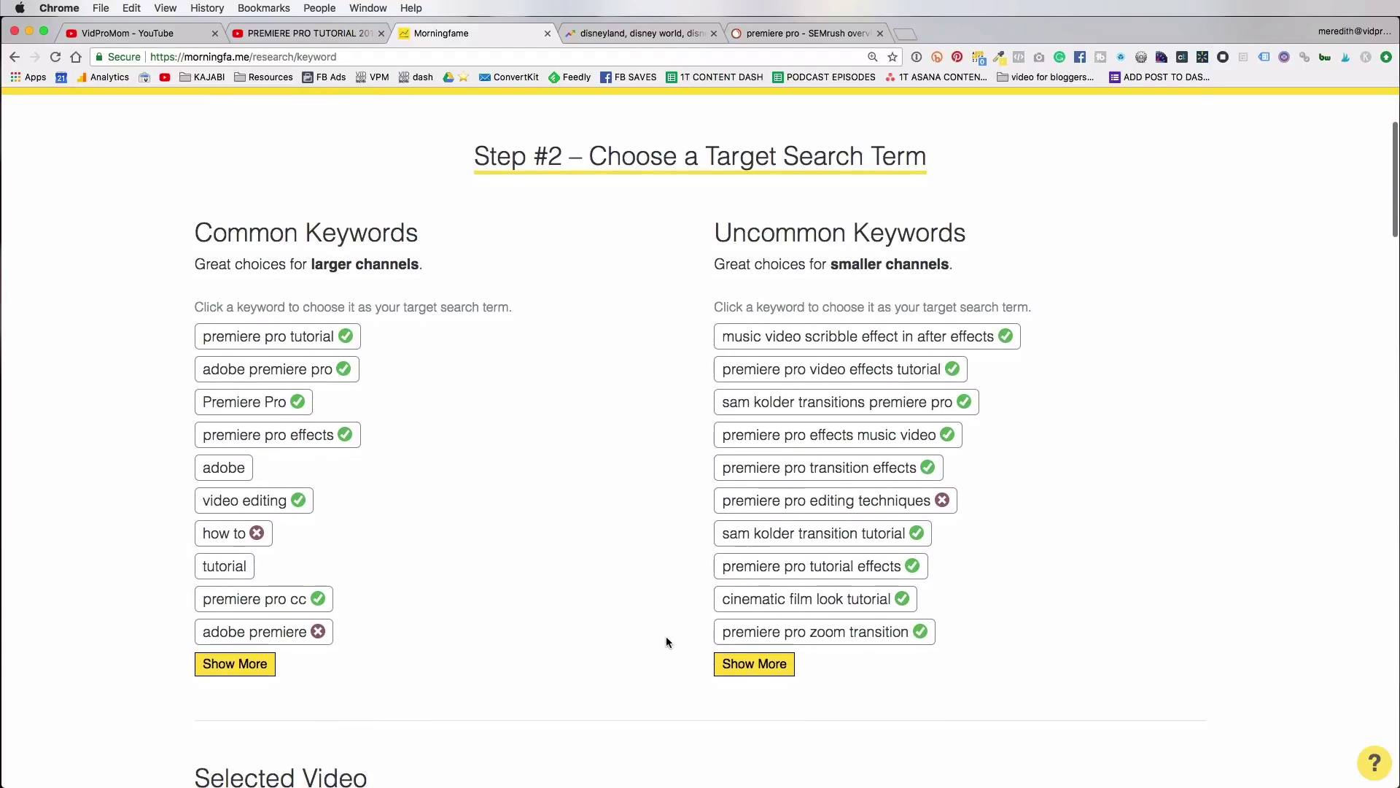
scroll(666, 637, "down", 1)
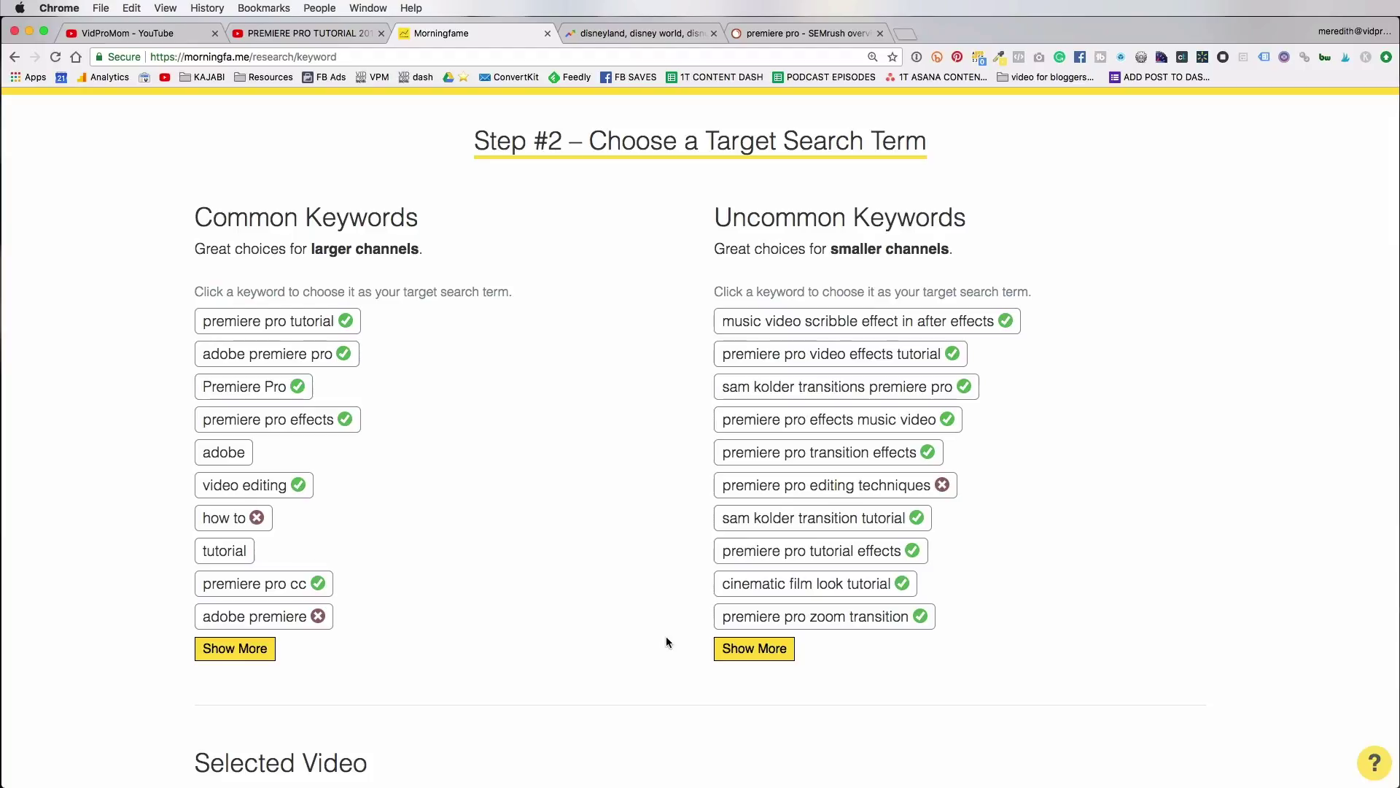
scroll(582, 602, "down", 3)
scroll(581, 602, "up", 4)
scroll(581, 602, "up", 3)
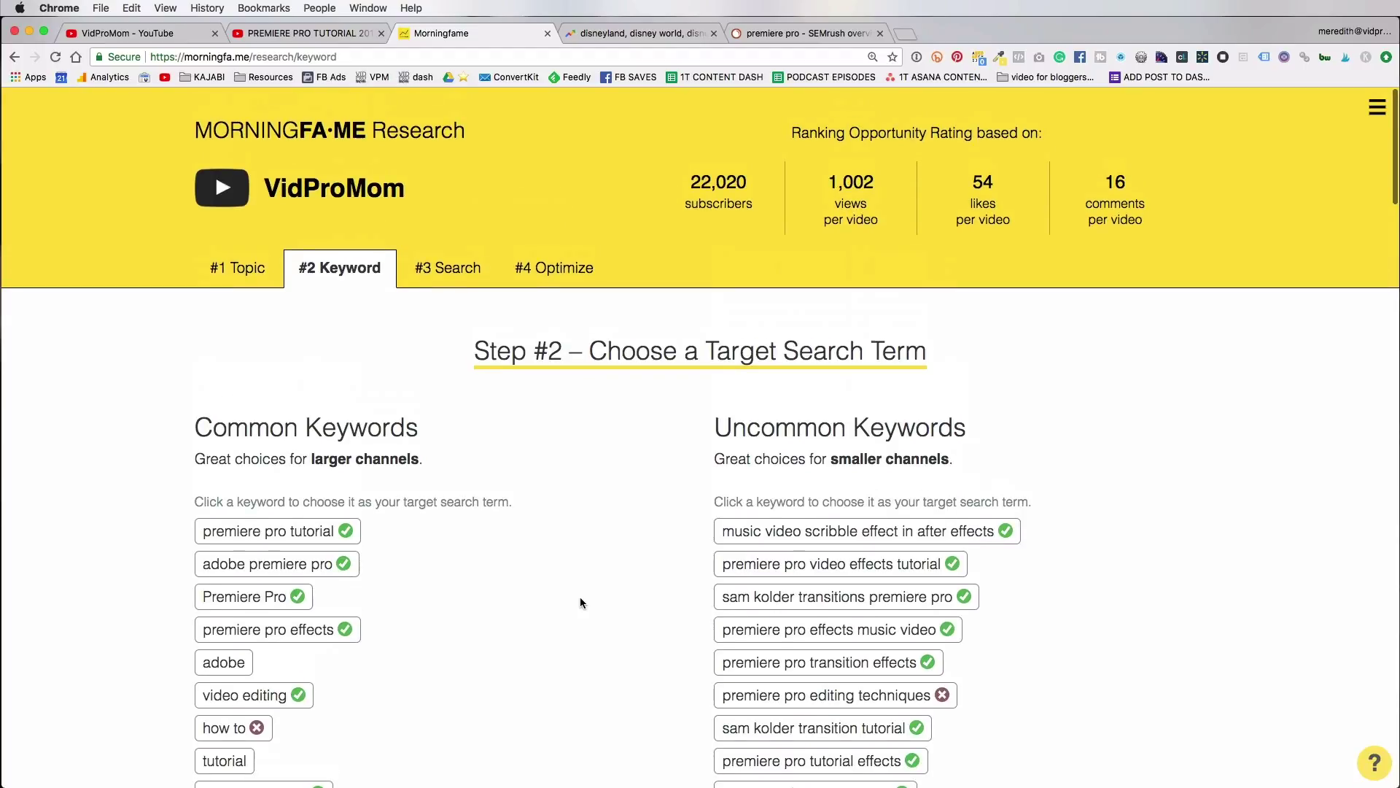
scroll(581, 602, "down", 2)
scroll(581, 603, "up", 1)
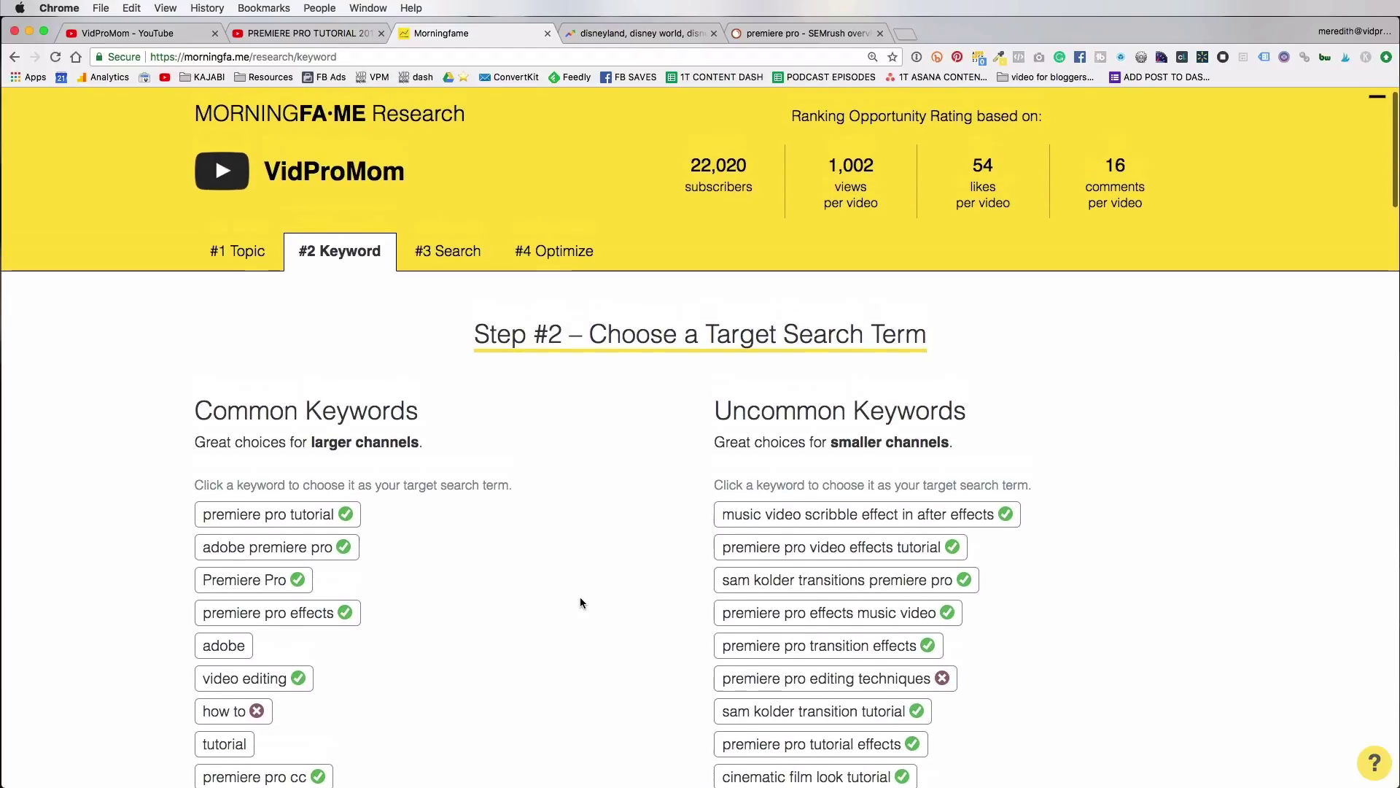
Examine the selected video's ranked keywords and the remaining keyword suggestions below it.
scroll(582, 603, "down", 10)
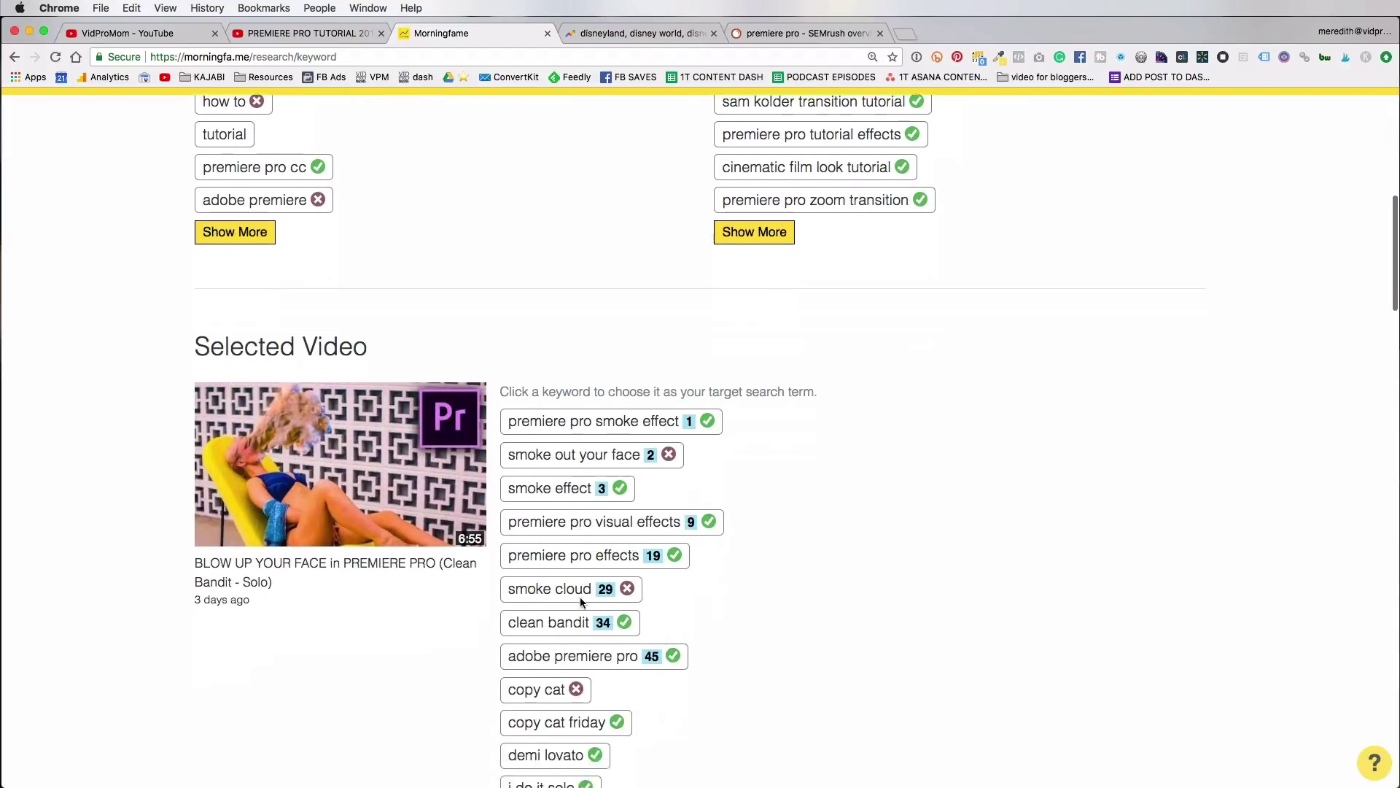
scroll(580, 596, "down", 3)
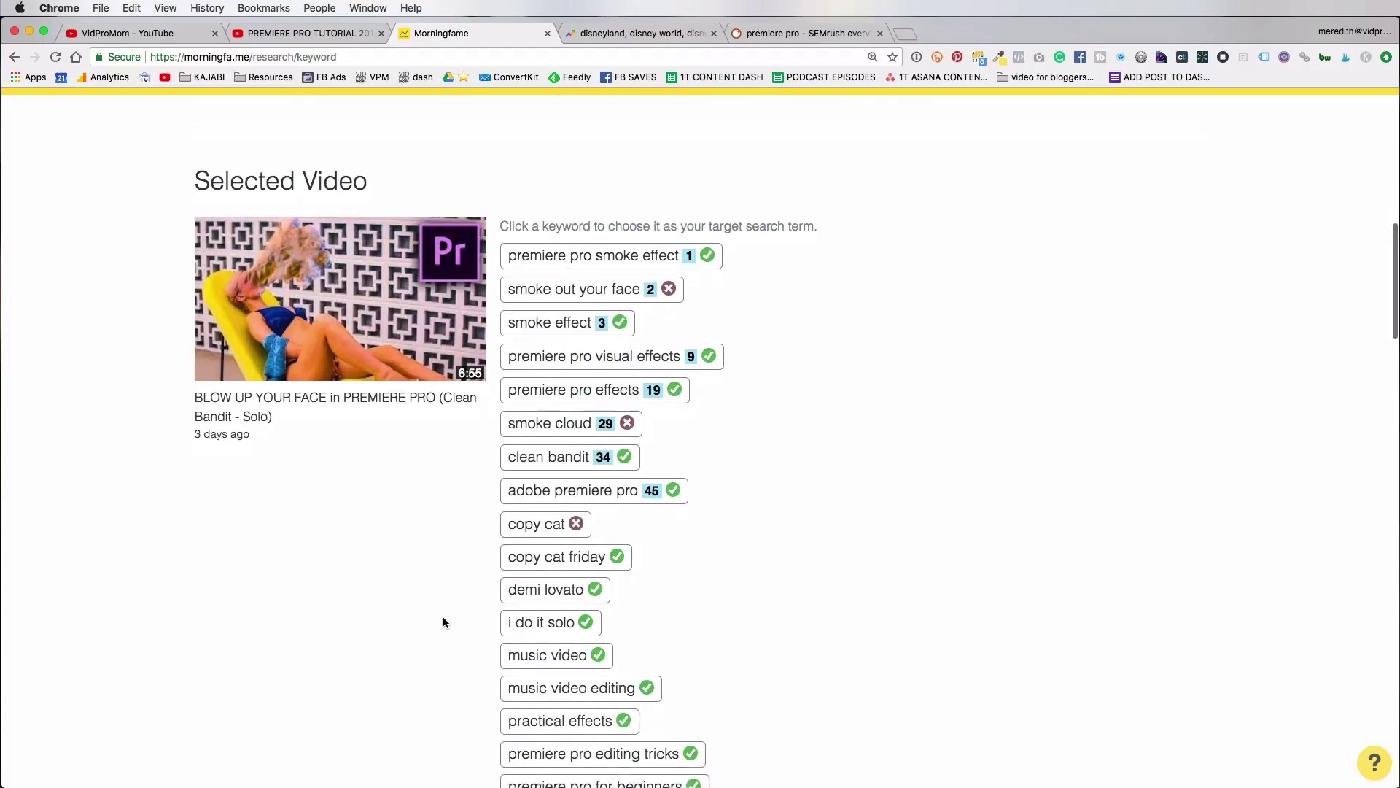
scroll(444, 618, "down", 17)
scroll(443, 621, "down", 3)
scroll(444, 620, "down", 18)
scroll(443, 621, "down", 5)
scroll(662, 549, "down", 4)
Return to the topic stage and choose the suggested search term "premiere pro cc 2018 tutorial for beginners".
scroll(662, 549, "up", 20)
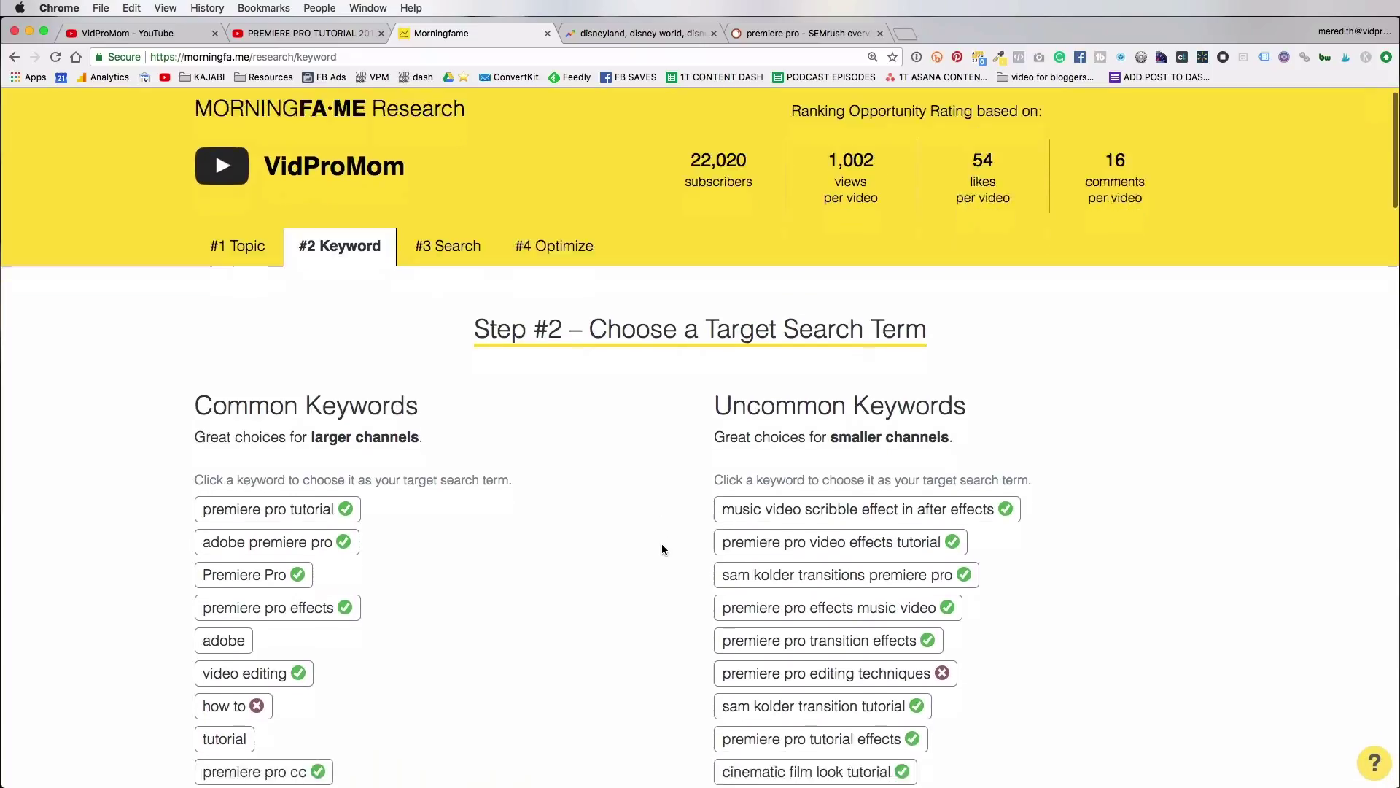
scroll(662, 549, "down", 3)
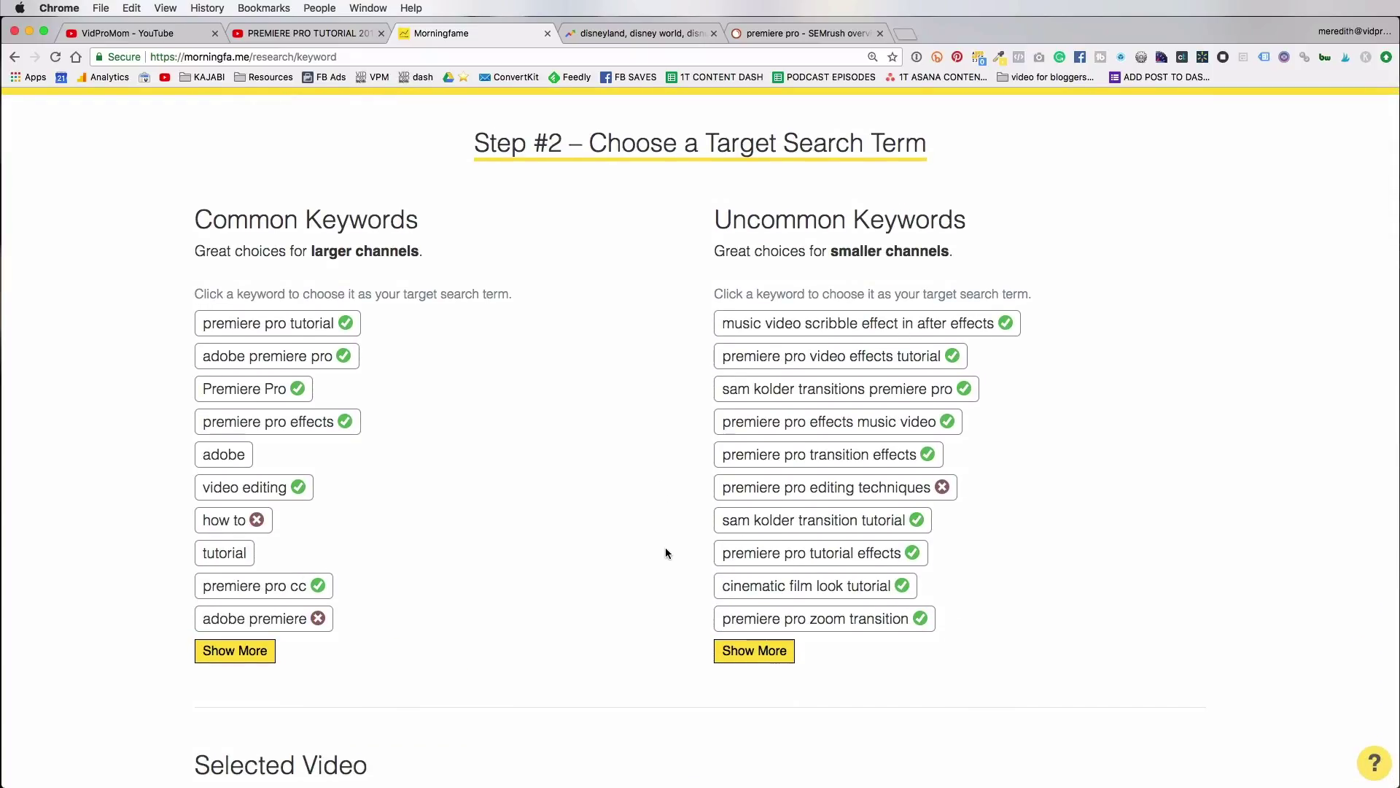
scroll(549, 343, "up", 3)
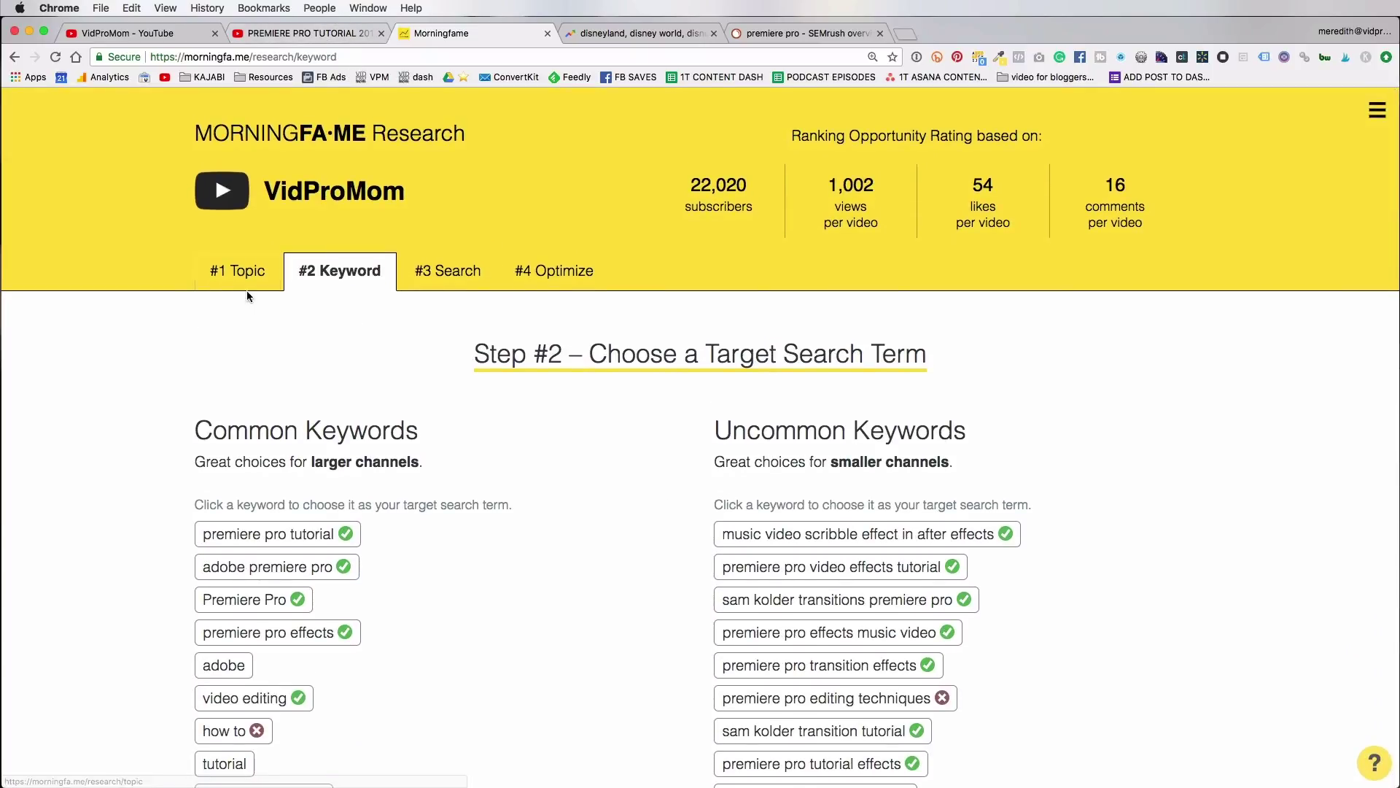
left_click(237, 271)
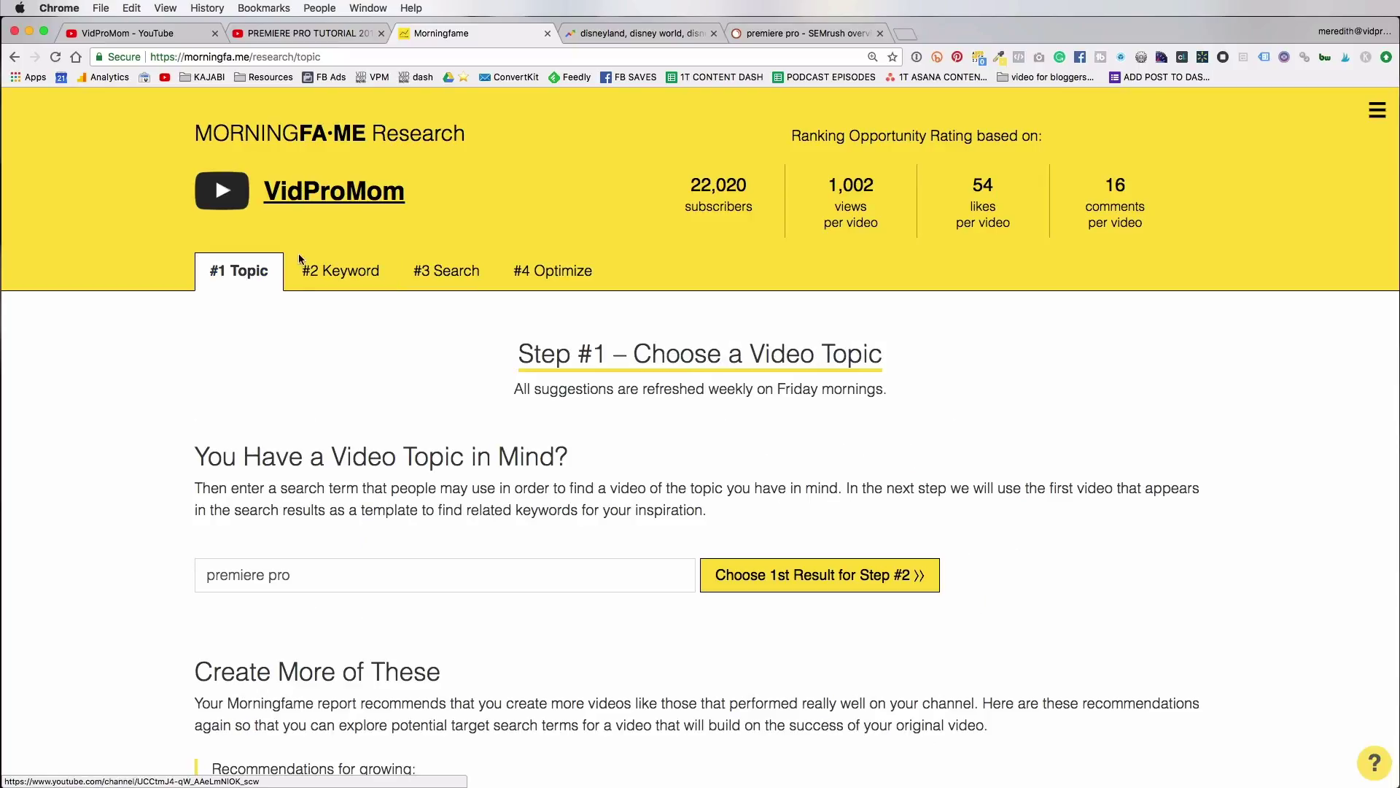
left_click(273, 575)
type("cc 2018 tutorial for beginners")
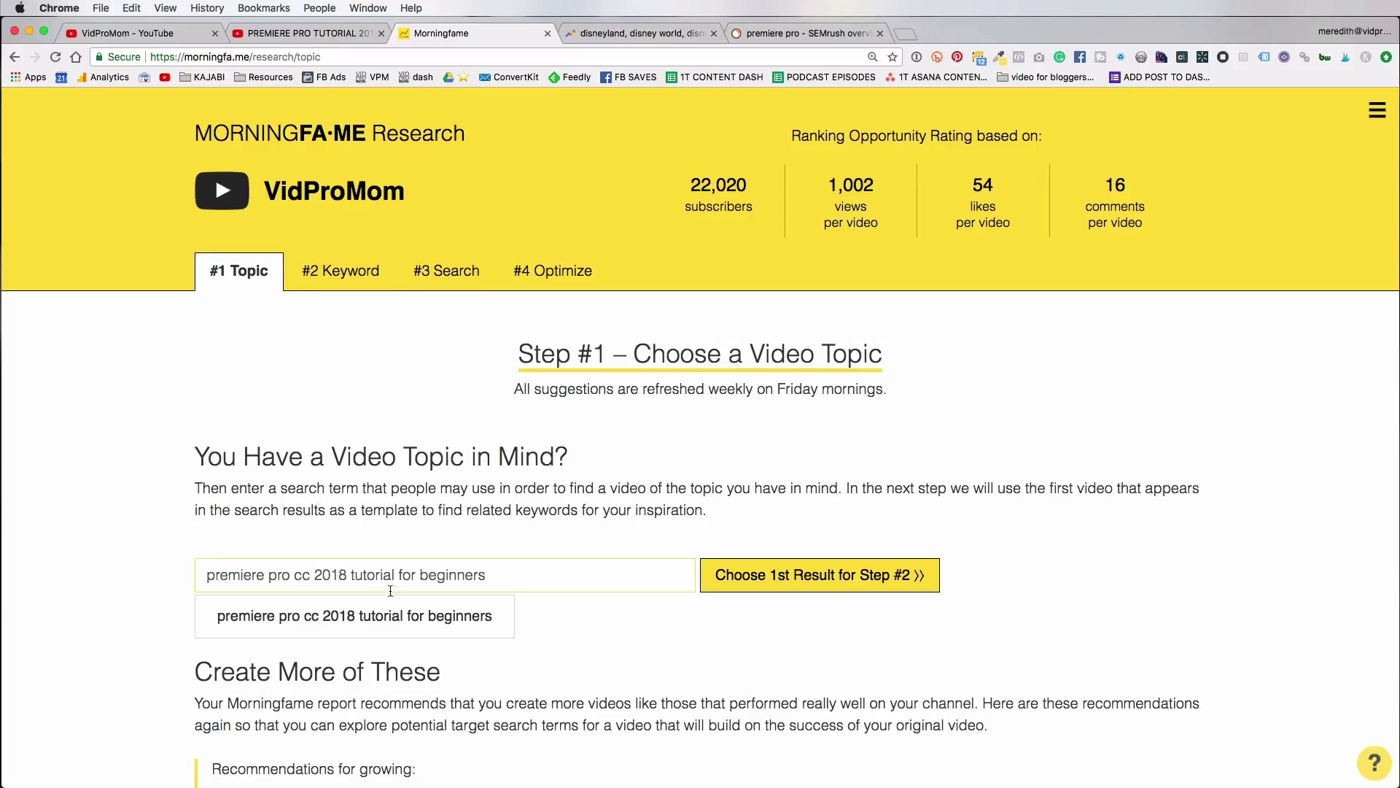
left_click(391, 617)
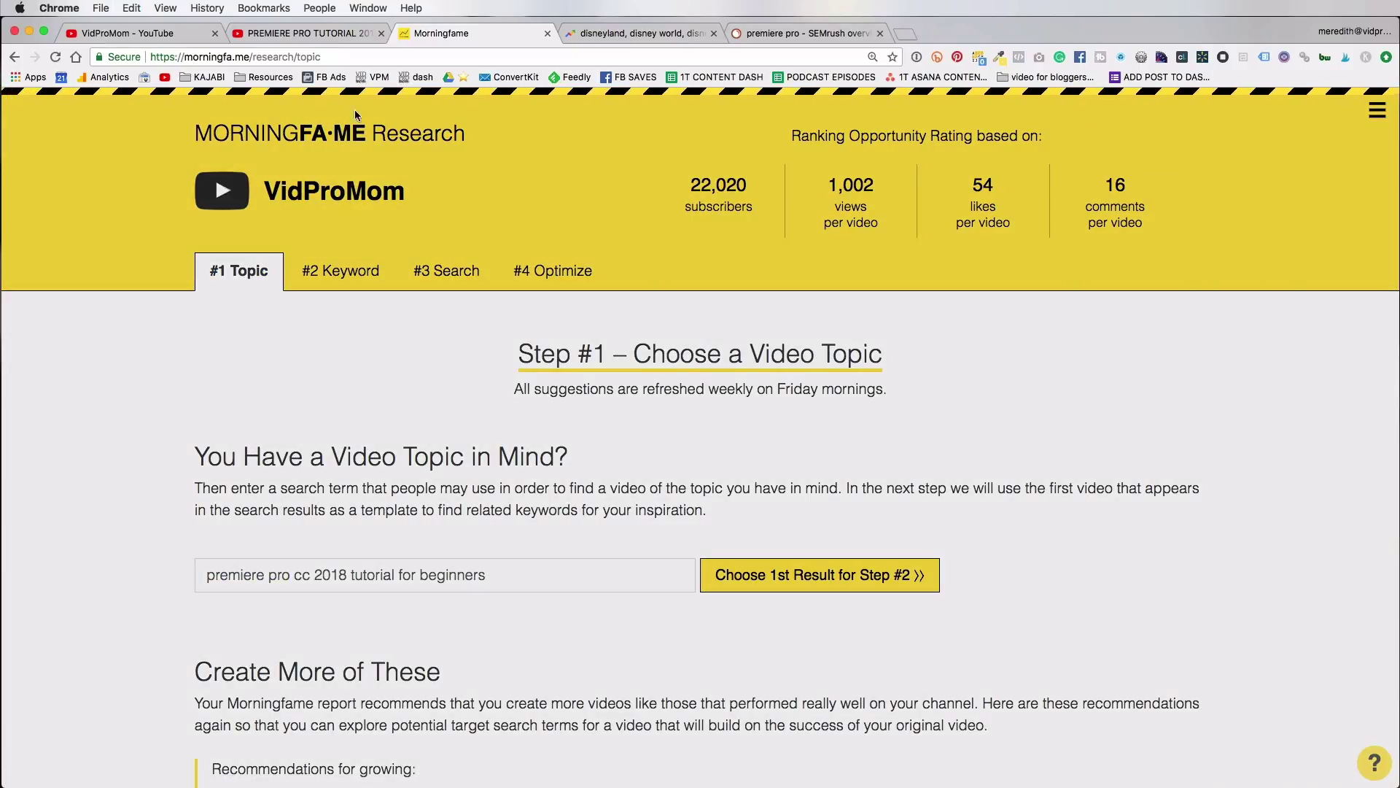
Switch back to TubeBuddy's Tag Explorer and select the explored phrase to review it in full.
left_click(334, 35)
left_click(167, 36)
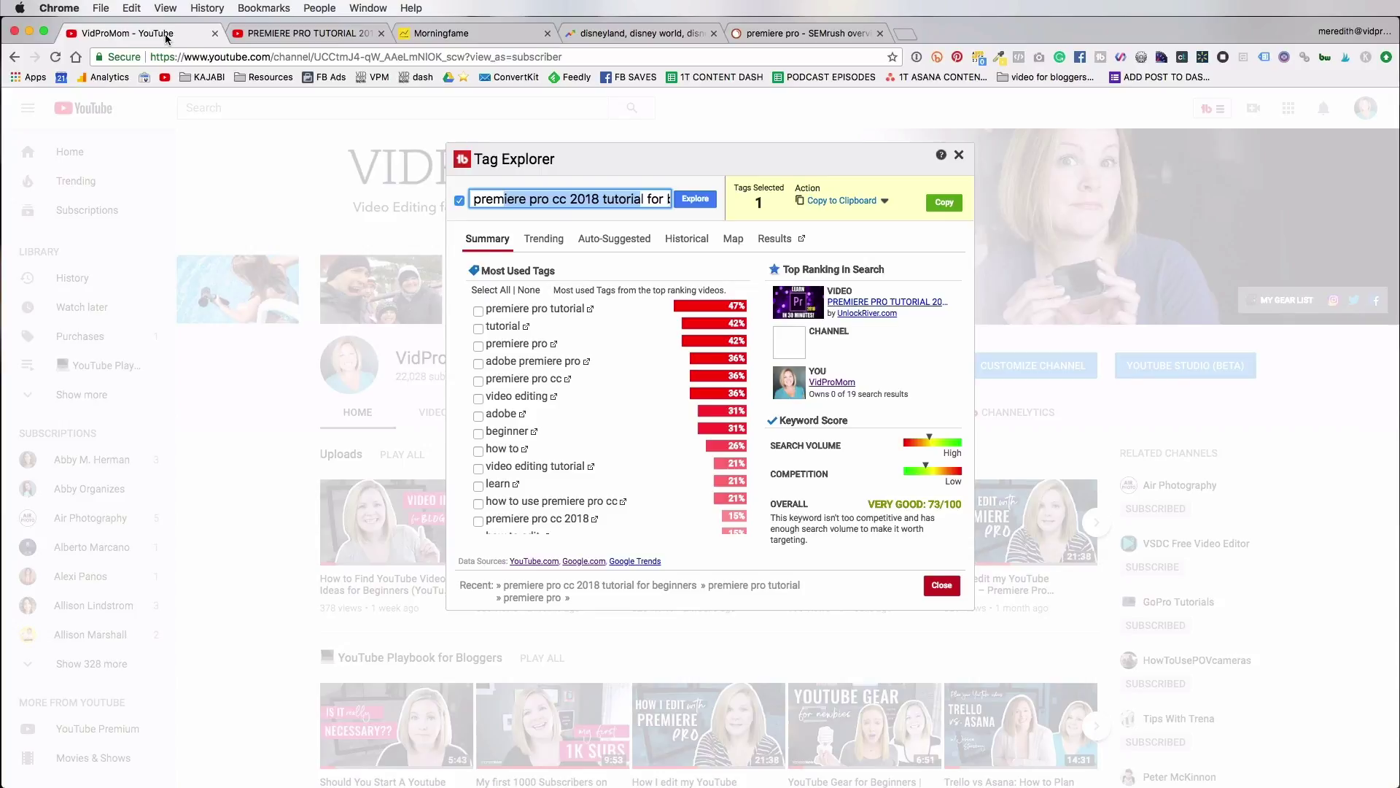
left_click(477, 199)
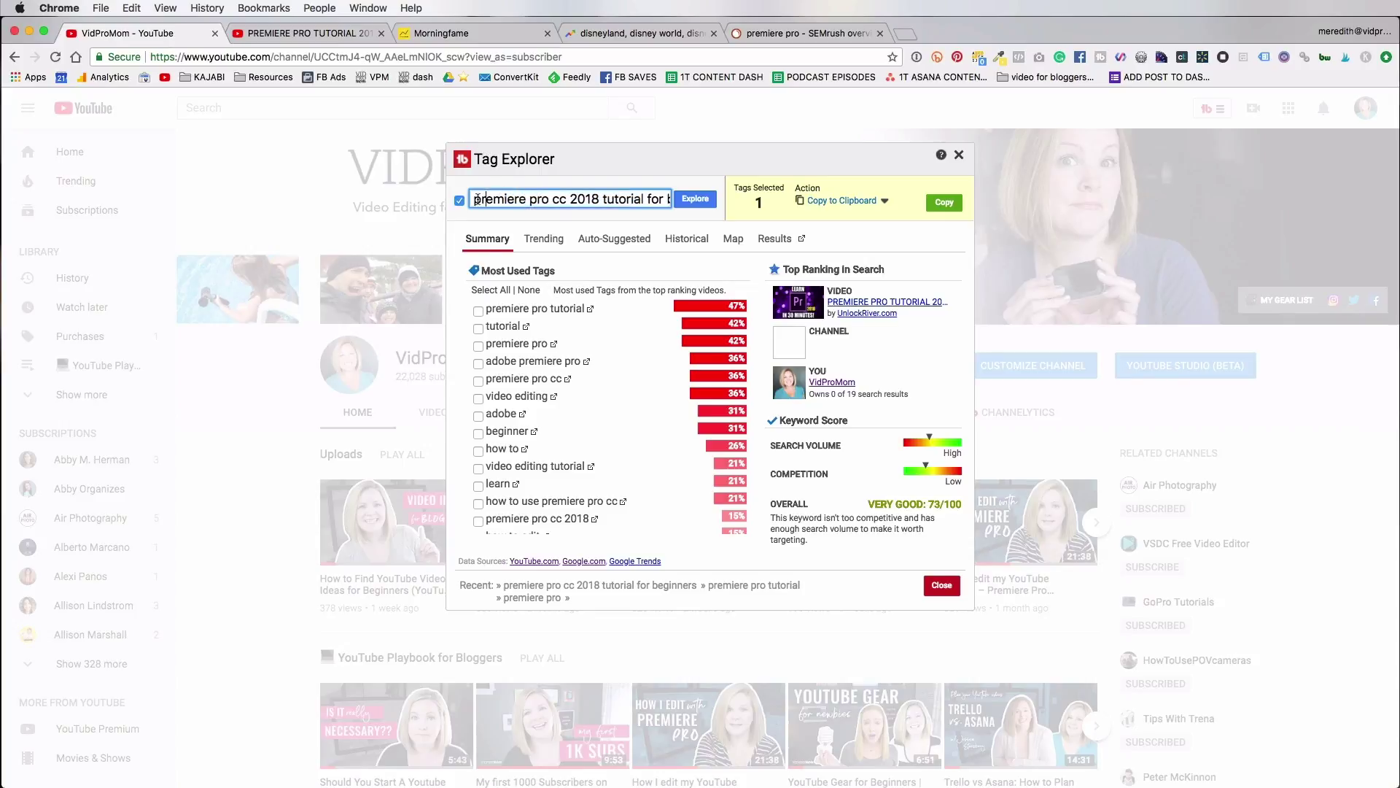
left_click_drag(475, 199, 668, 200)
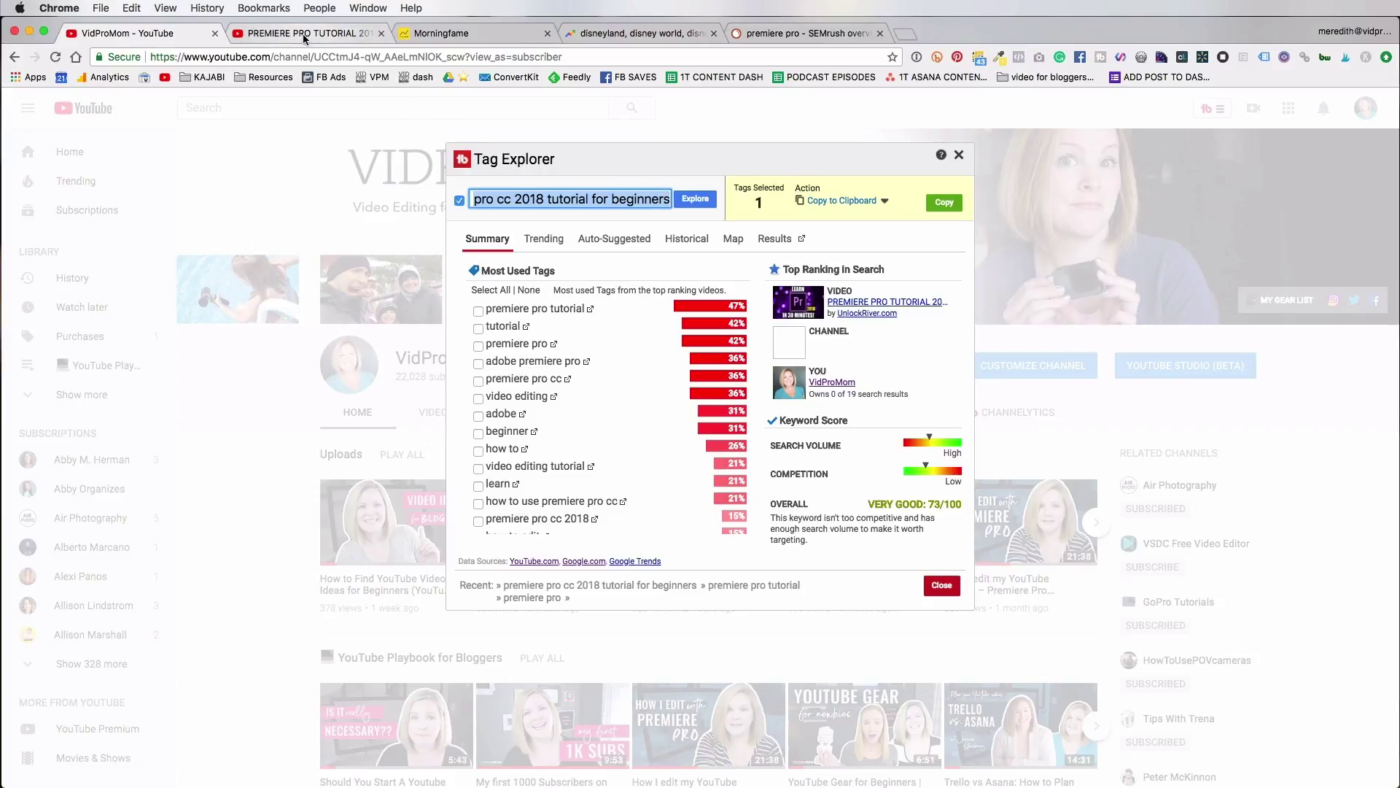
Return to Morningfame and examine the common, uncommon and selected-video keywords for the beginner tutorial topic.
left_click(469, 33)
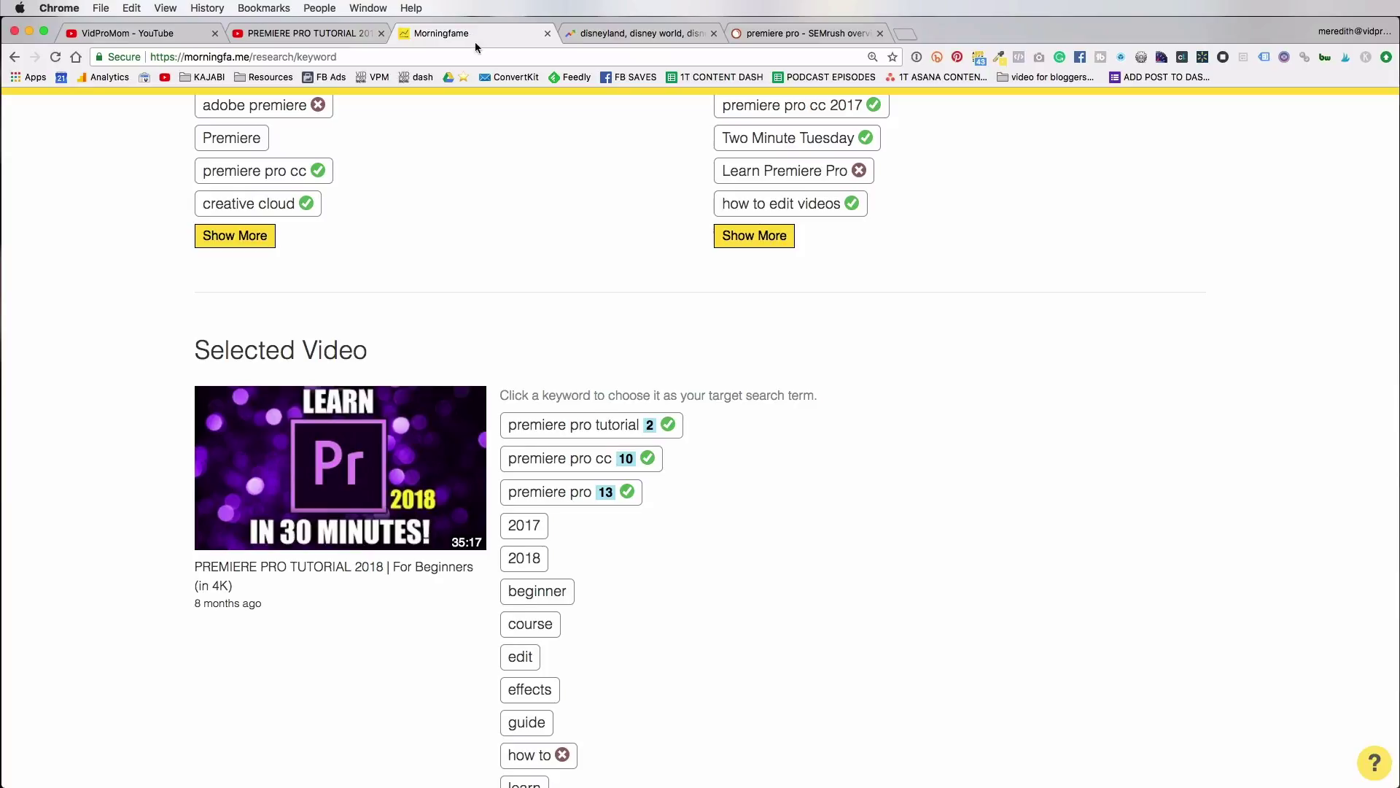
scroll(601, 221, "down", 1)
scroll(601, 222, "up", 7)
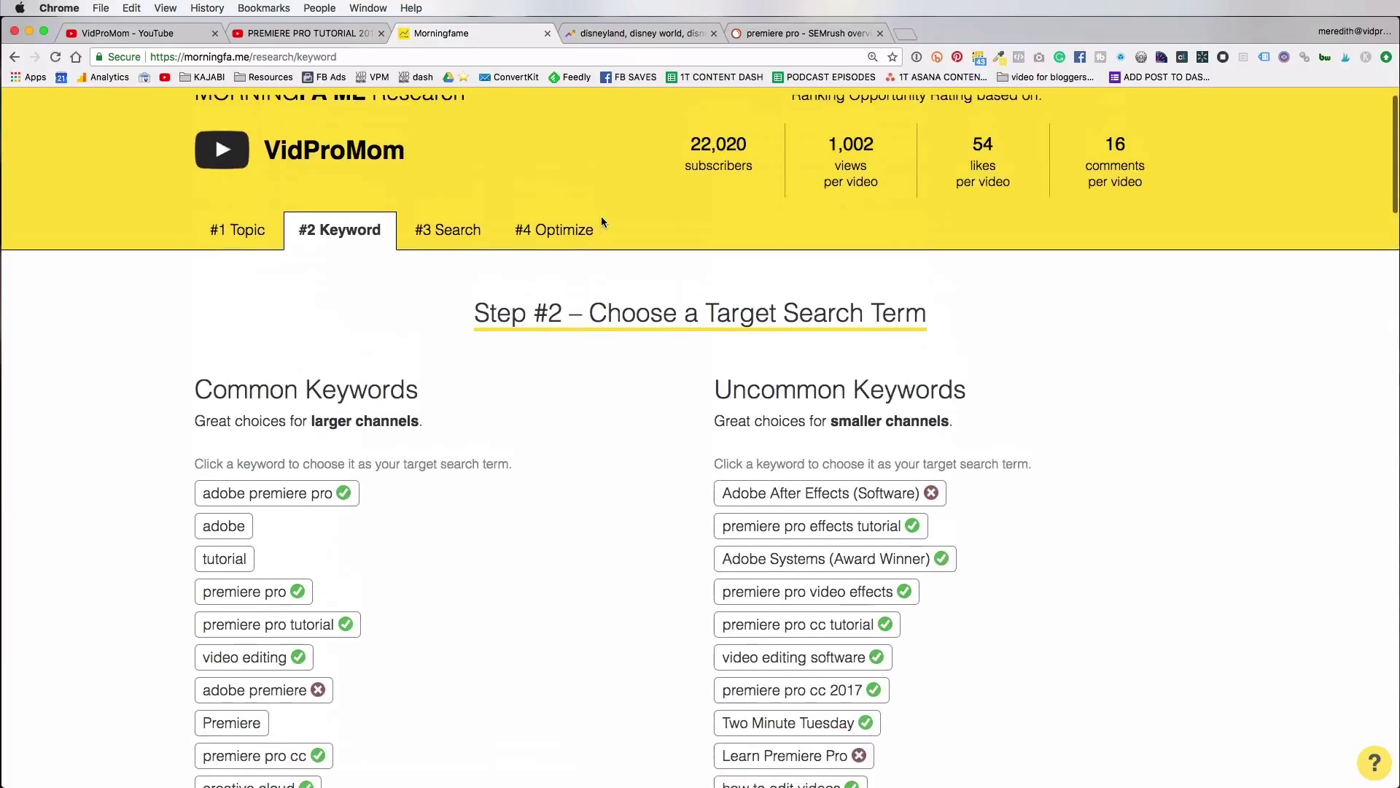
scroll(238, 169, "down", 2)
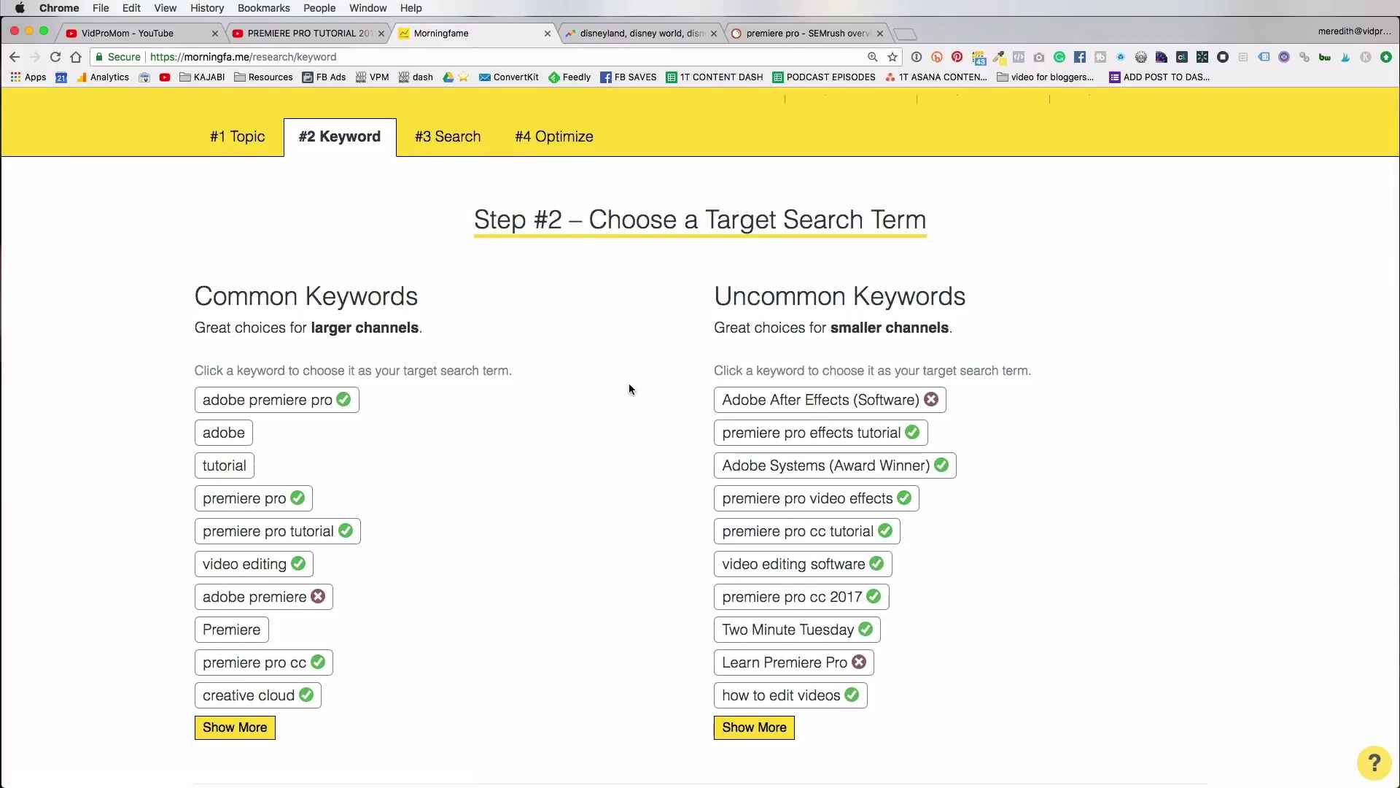
scroll(629, 384, "down", 6)
scroll(629, 385, "down", 8)
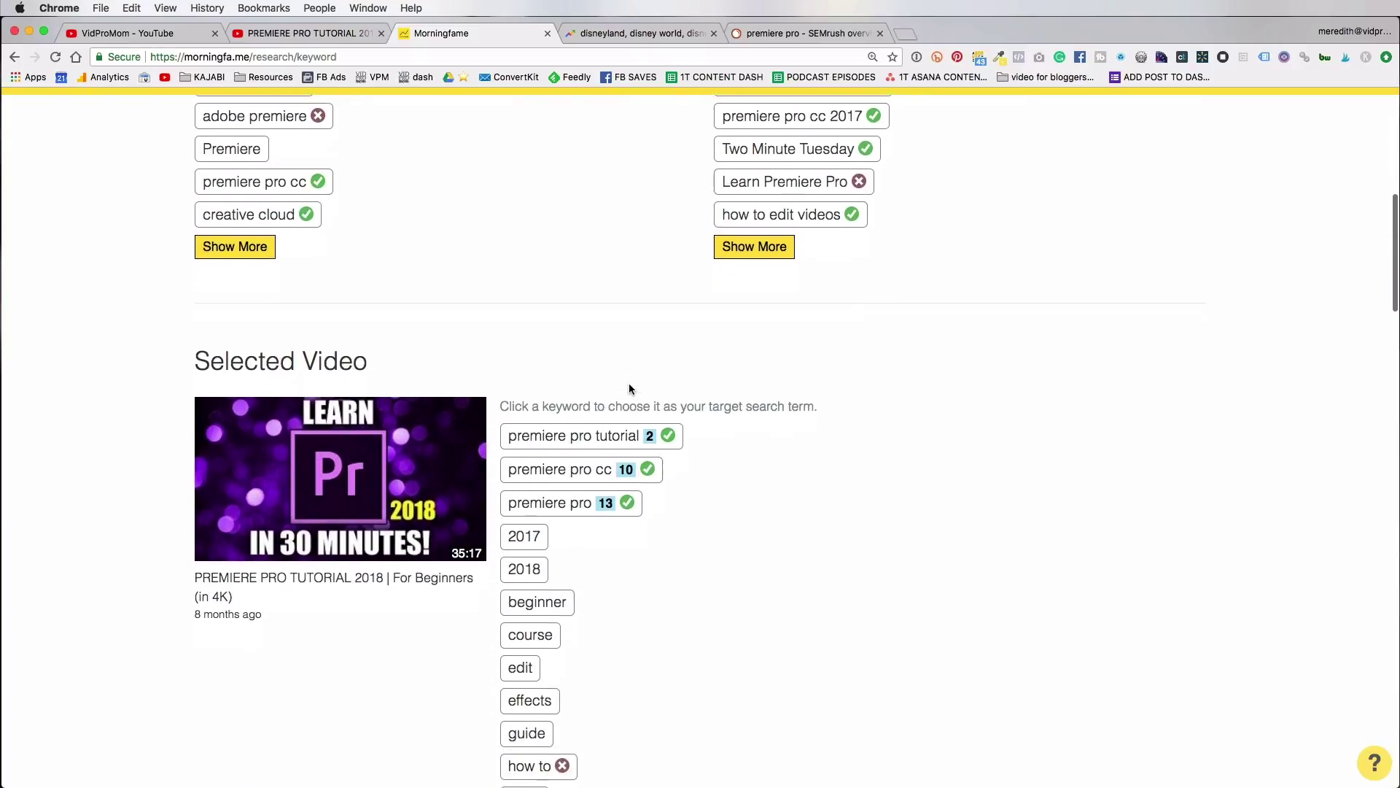
Examine the keywords of the similar videos, then review the common and uncommon keyword lists again.
scroll(628, 388, "down", 20)
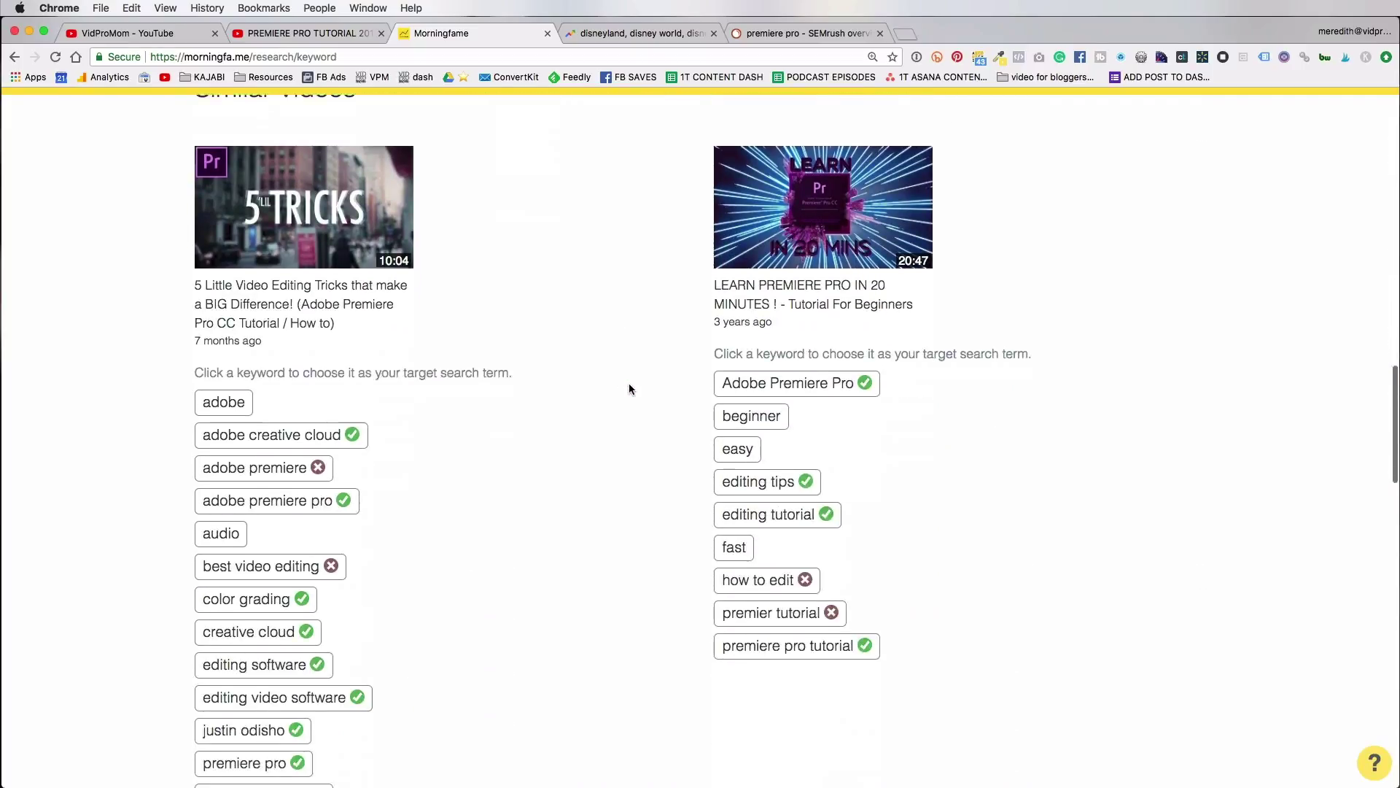
scroll(629, 389, "down", 4)
scroll(629, 389, "up", 13)
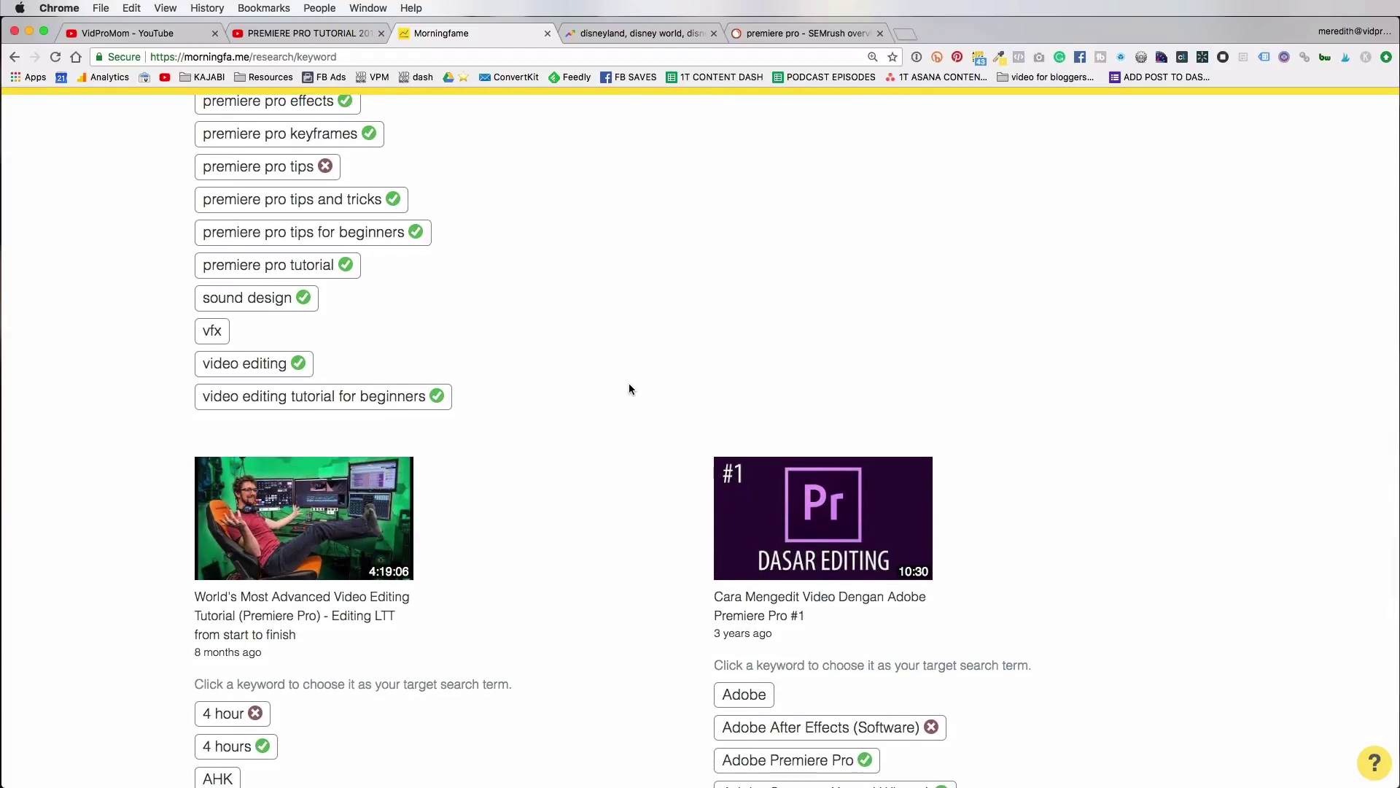
scroll(629, 389, "down", 1)
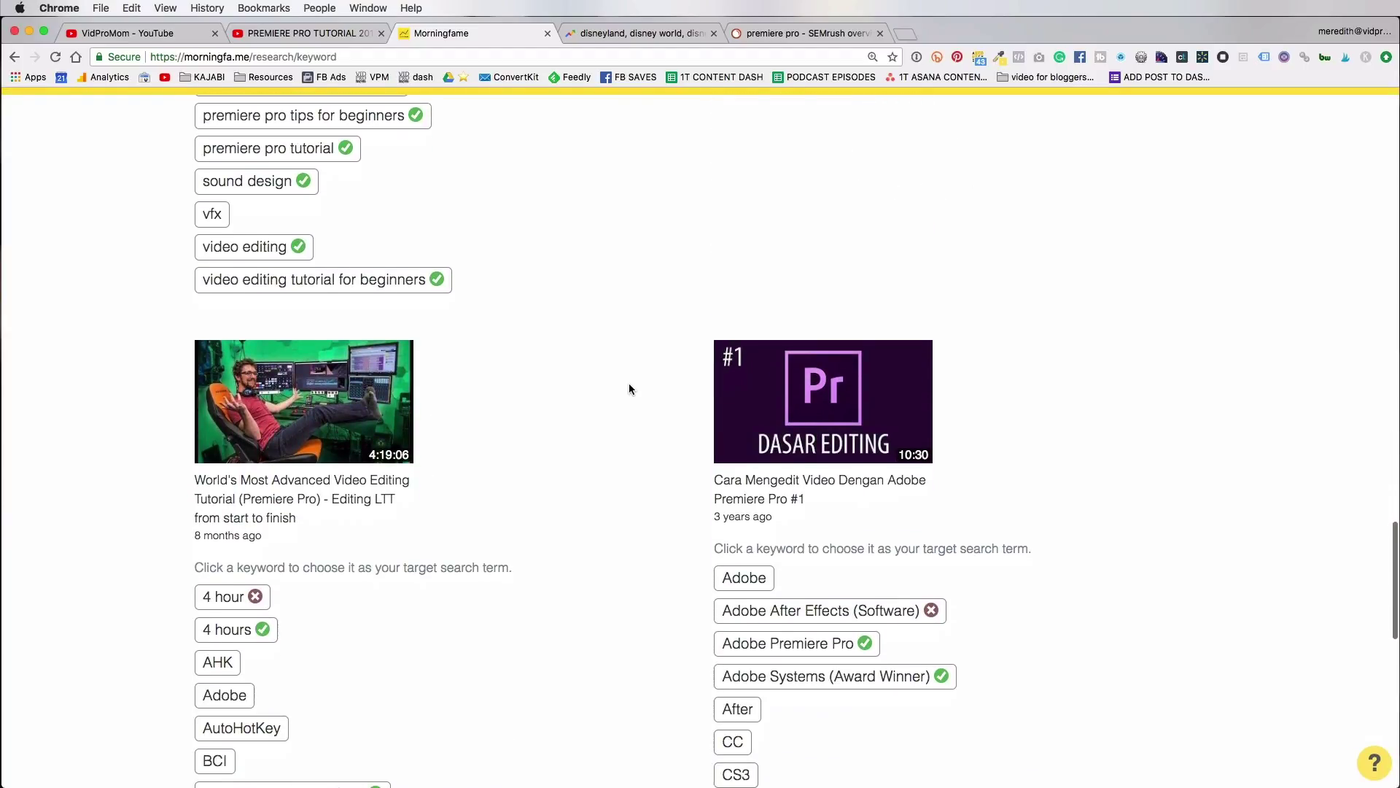
scroll(620, 388, "up", 4)
scroll(620, 388, "up", 15)
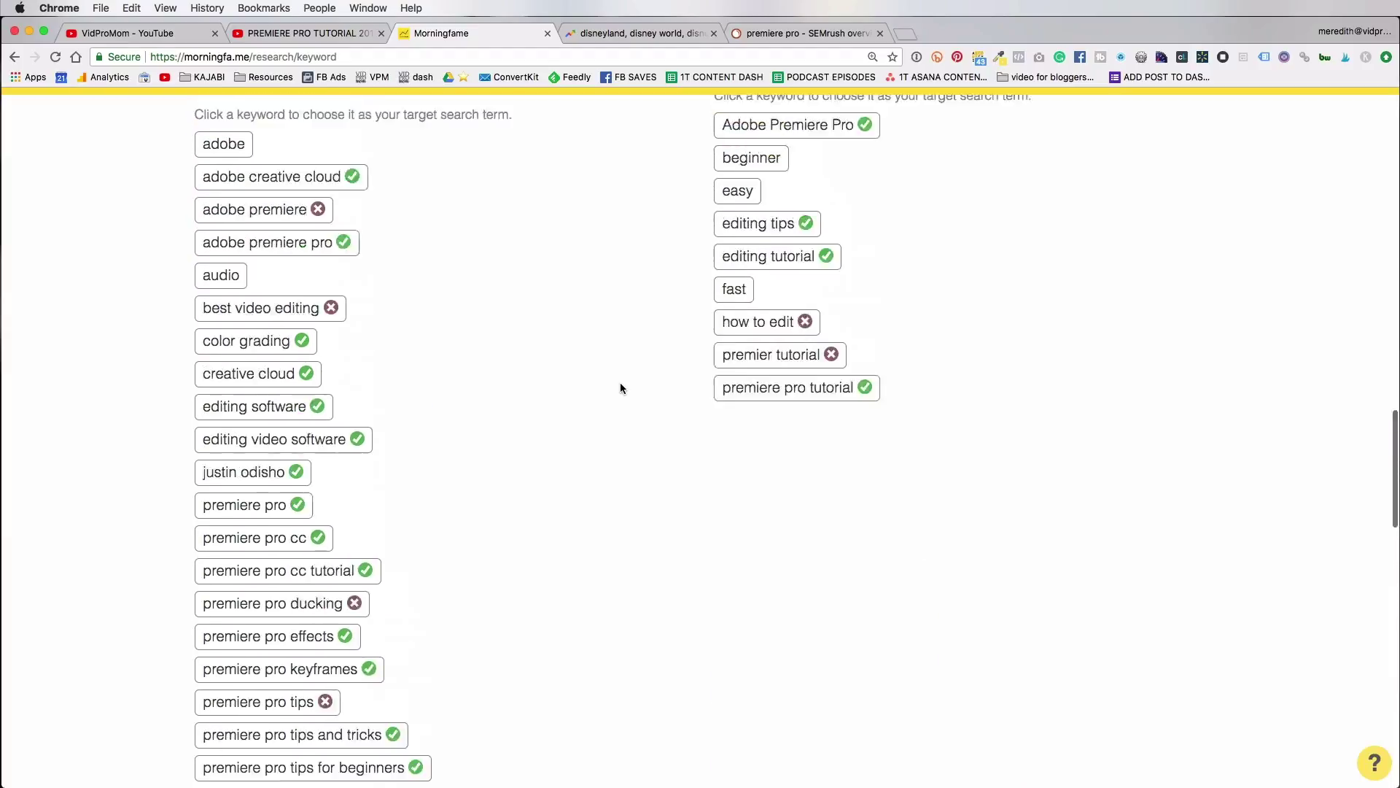
scroll(620, 387, "up", 12)
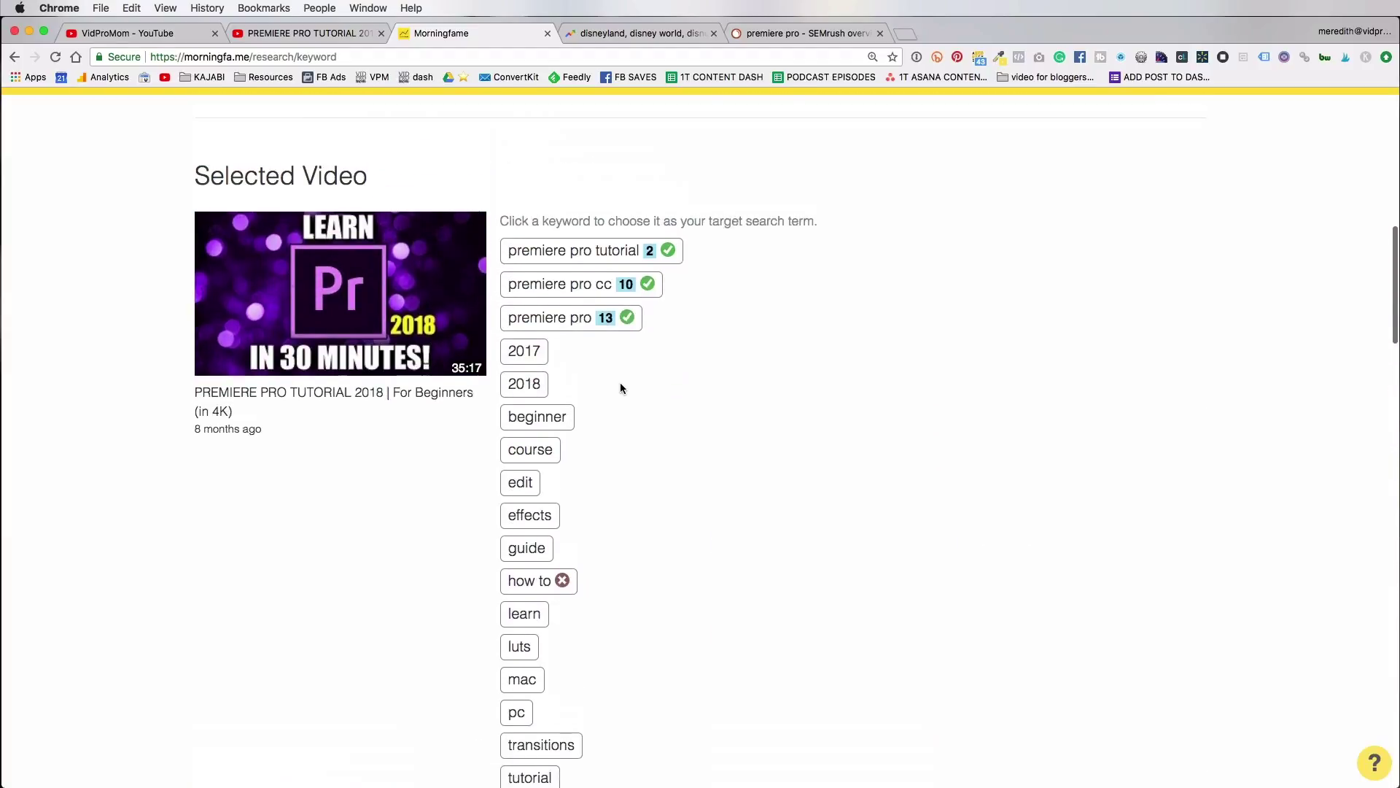
scroll(619, 388, "down", 5)
scroll(620, 388, "up", 4)
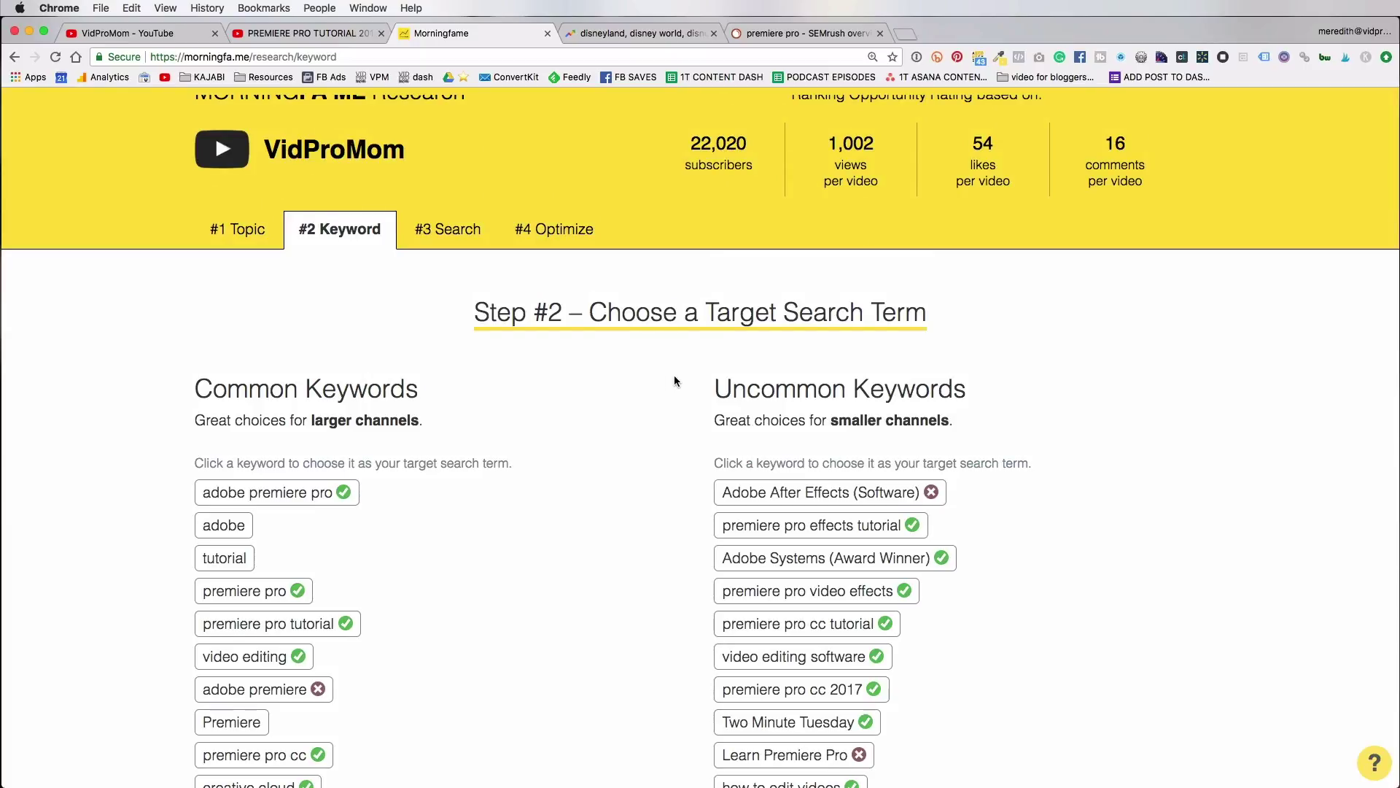
scroll(642, 399, "down", 2)
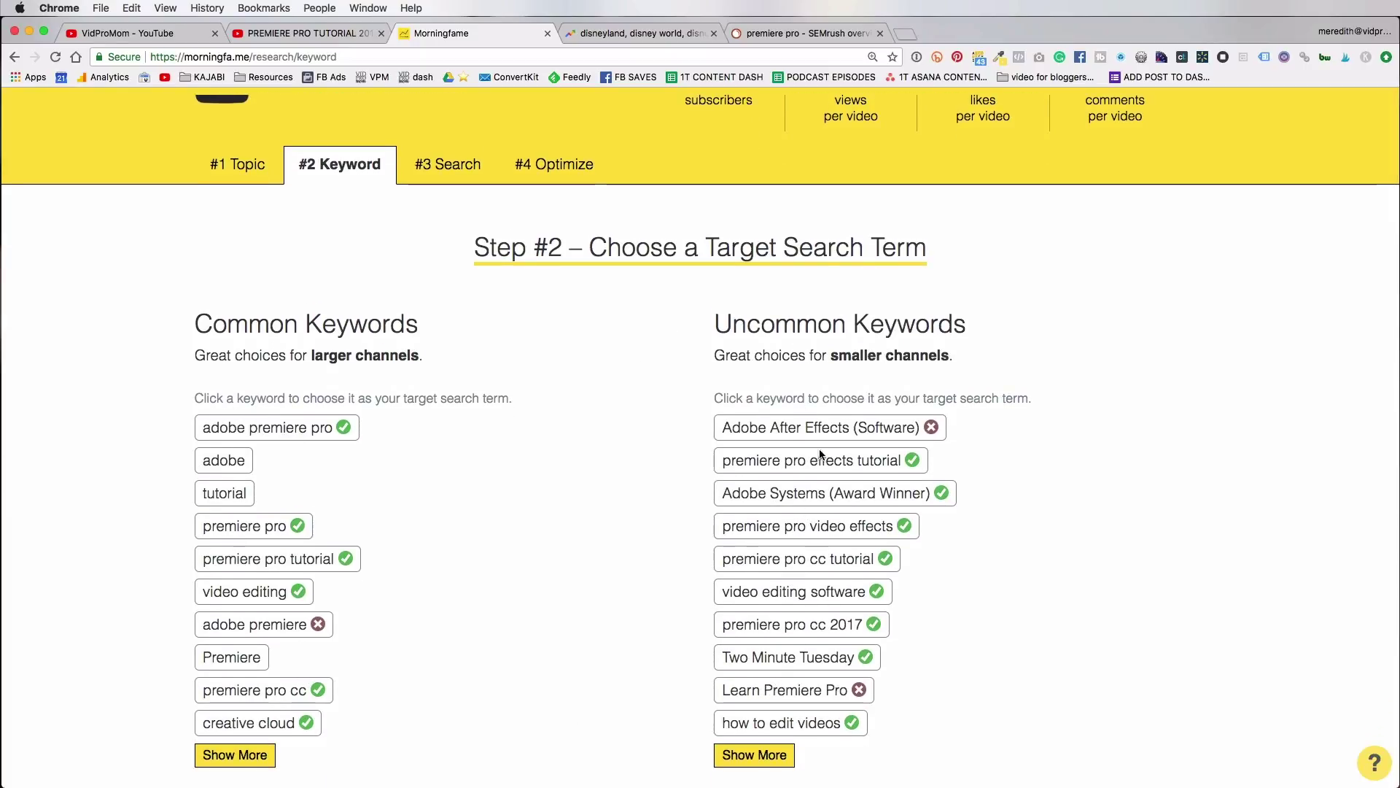
Advance to the search evaluation stage and review the overall ranking opportunity rating for "premiere pro cc 2018 tutorial for beginners".
left_click(446, 169)
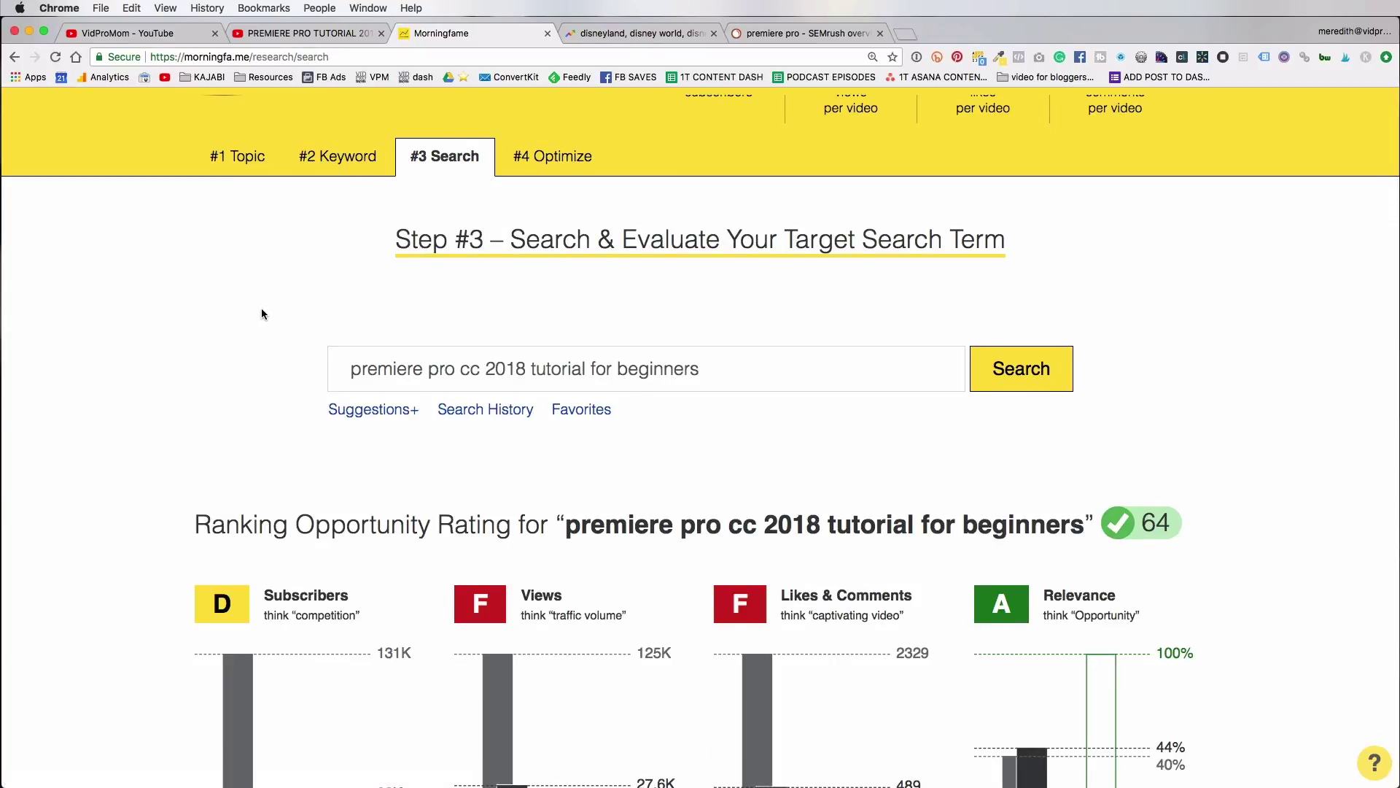
scroll(261, 314, "down", 1)
scroll(262, 315, "down", 1)
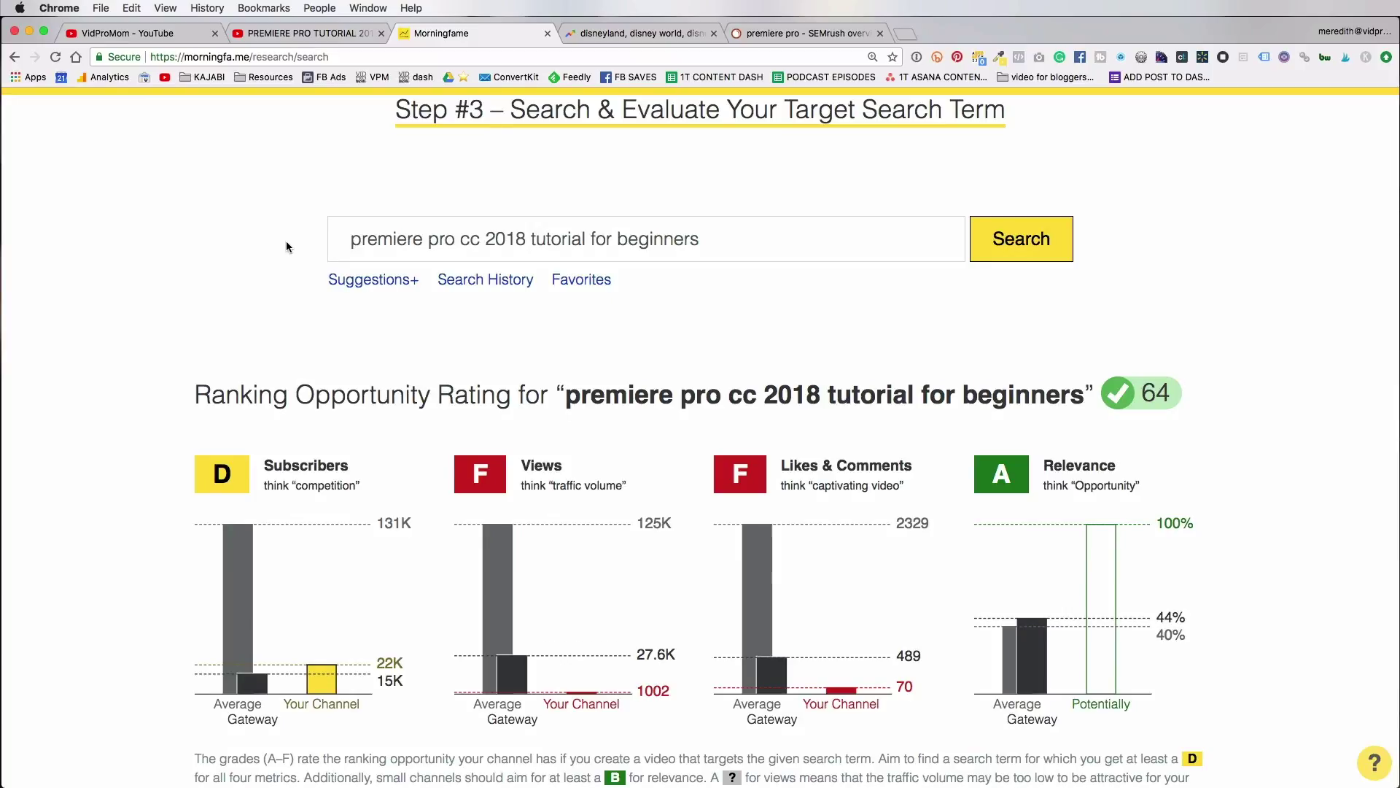
scroll(287, 242, "up", 1)
scroll(286, 246, "down", 1)
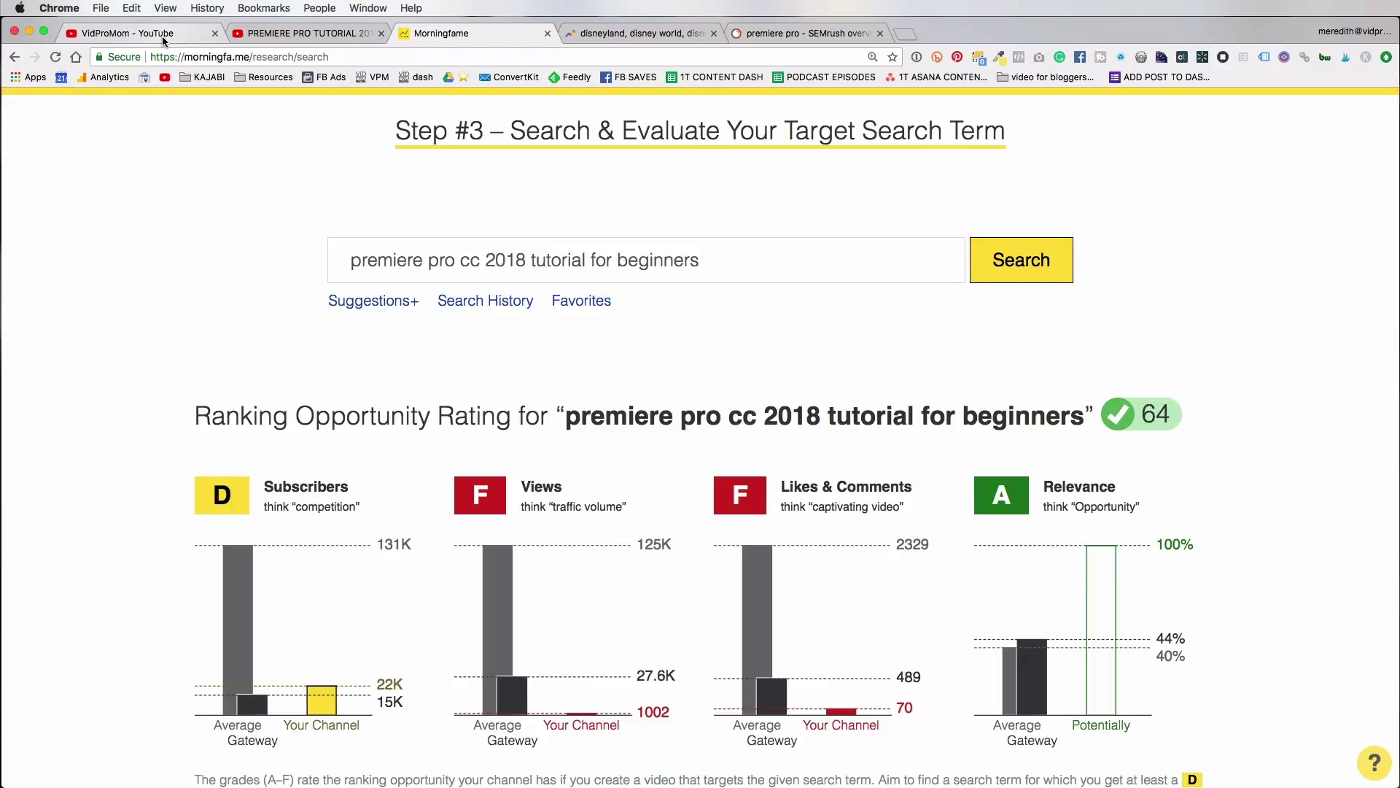
scroll(144, 358, "down", 1)
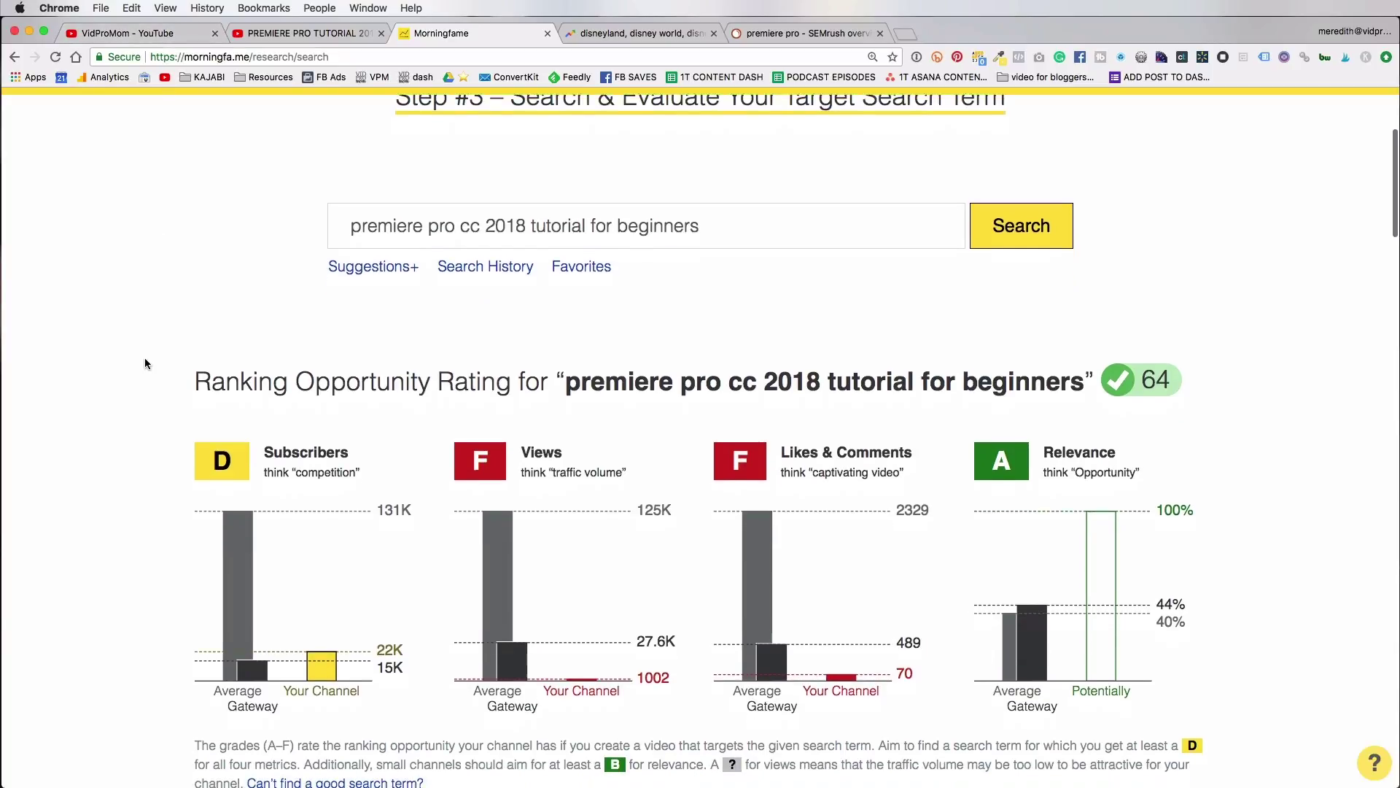
scroll(145, 357, "up", 5)
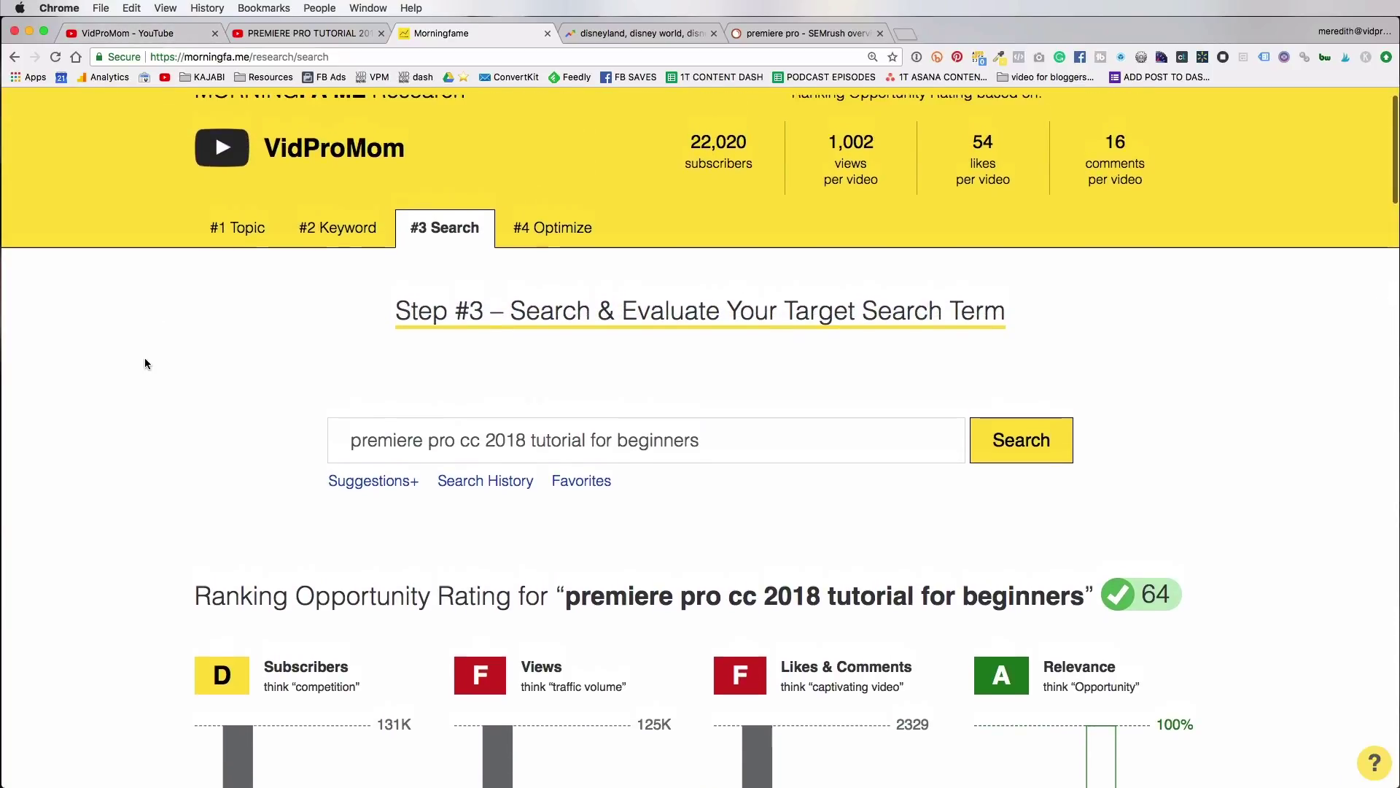
scroll(144, 363, "down", 5)
scroll(145, 363, "down", 2)
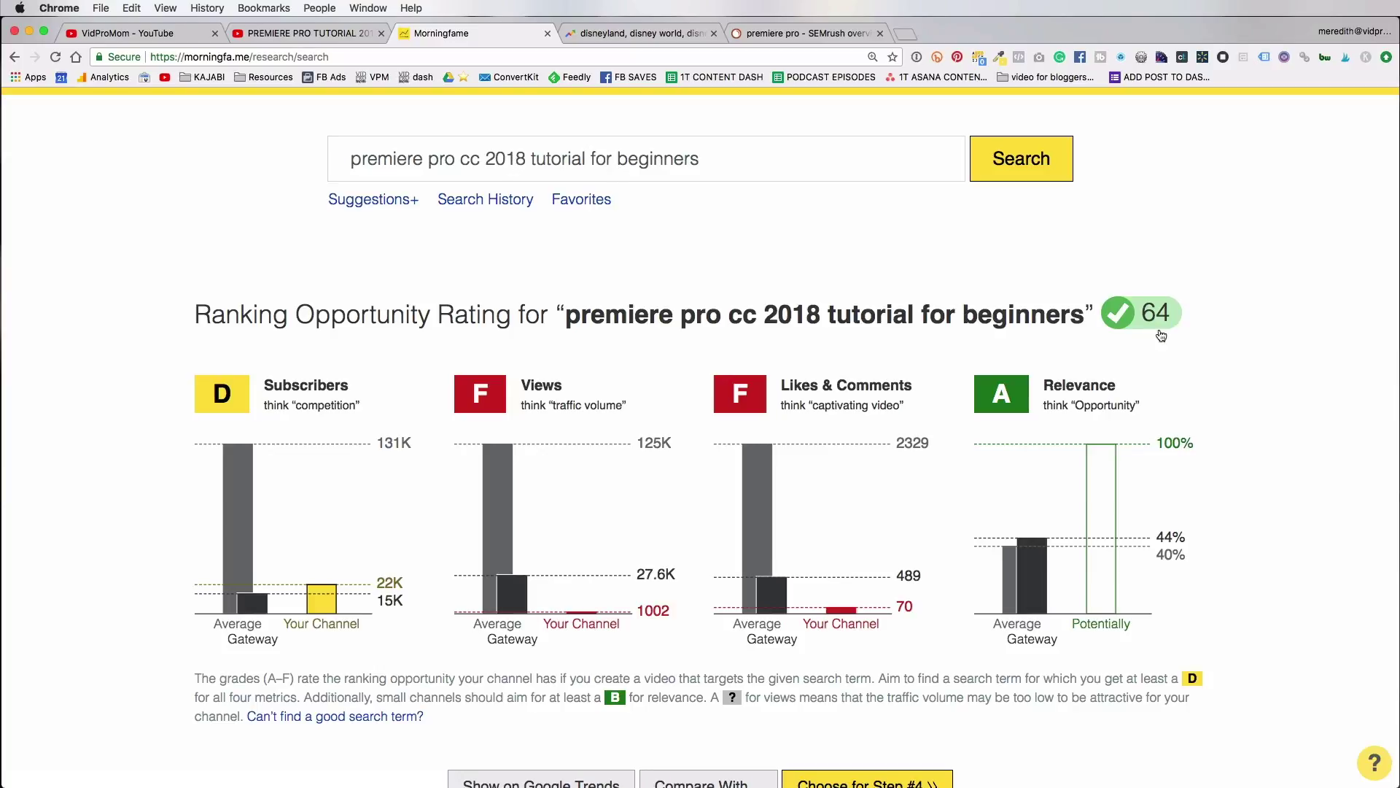
Examine the subscribers, views, likes & comments and relevance grades, along with the guidance explaining them.
scroll(1193, 408, "down", 3)
scroll(1194, 414, "down", 3)
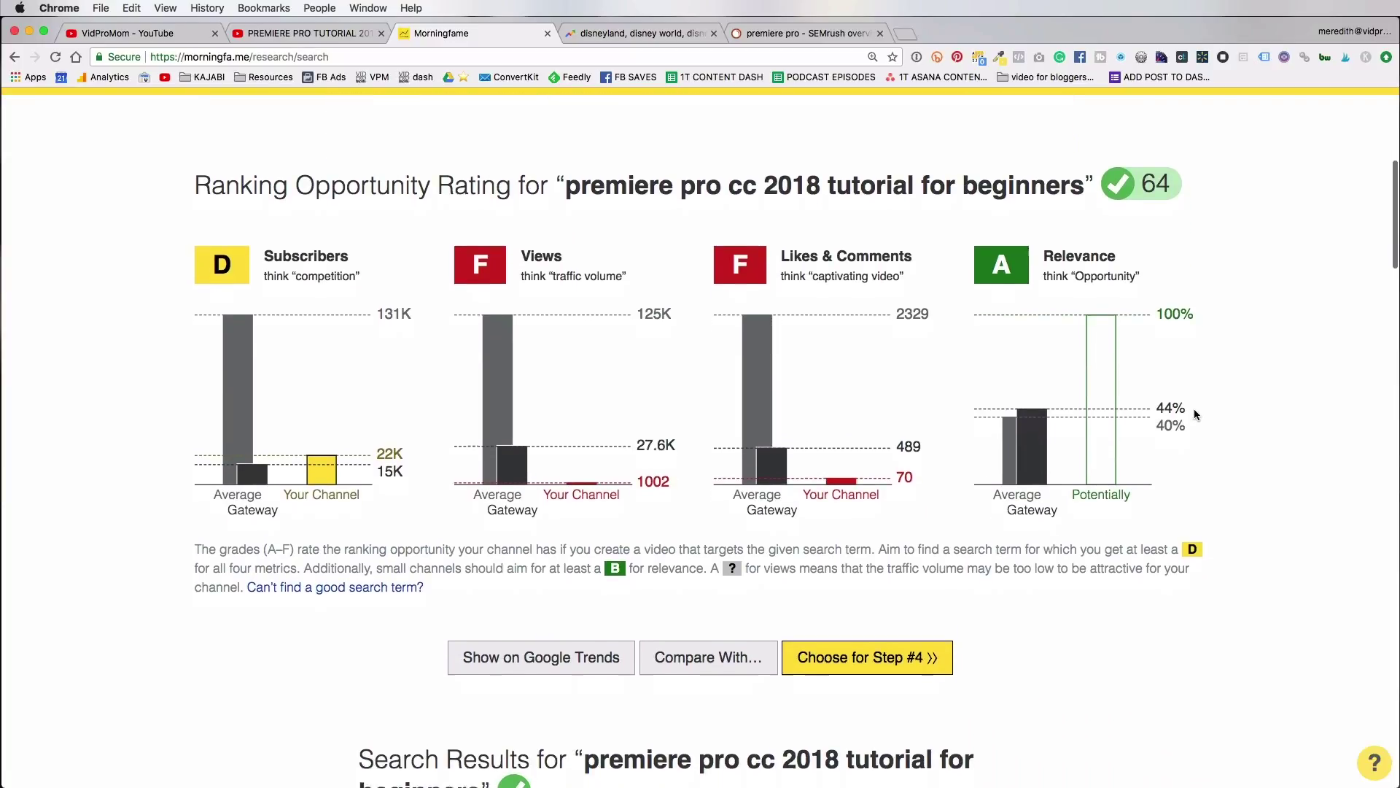
scroll(1194, 415, "down", 3)
scroll(1195, 414, "up", 3)
scroll(1195, 414, "down", 1)
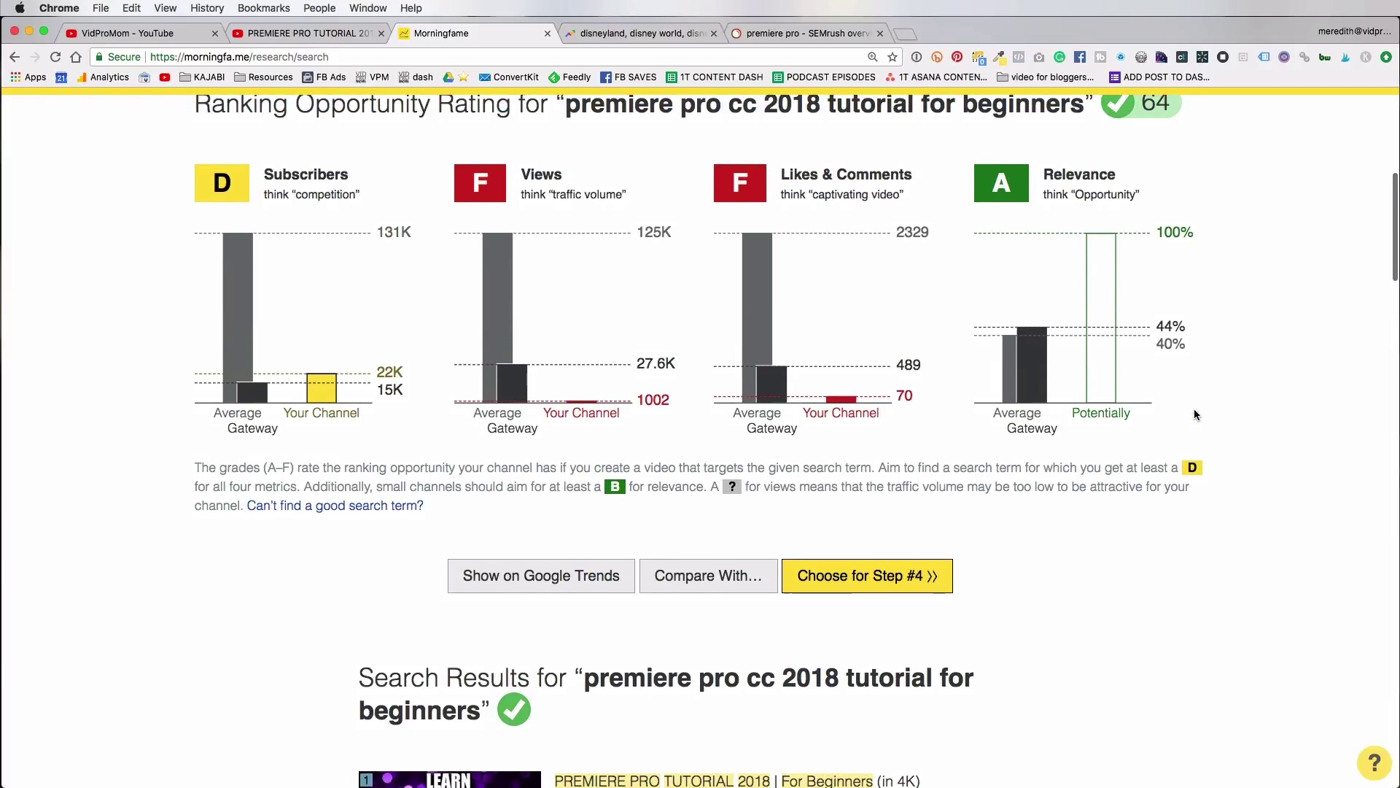
scroll(1195, 414, "up", 2)
scroll(1260, 202, "up", 1)
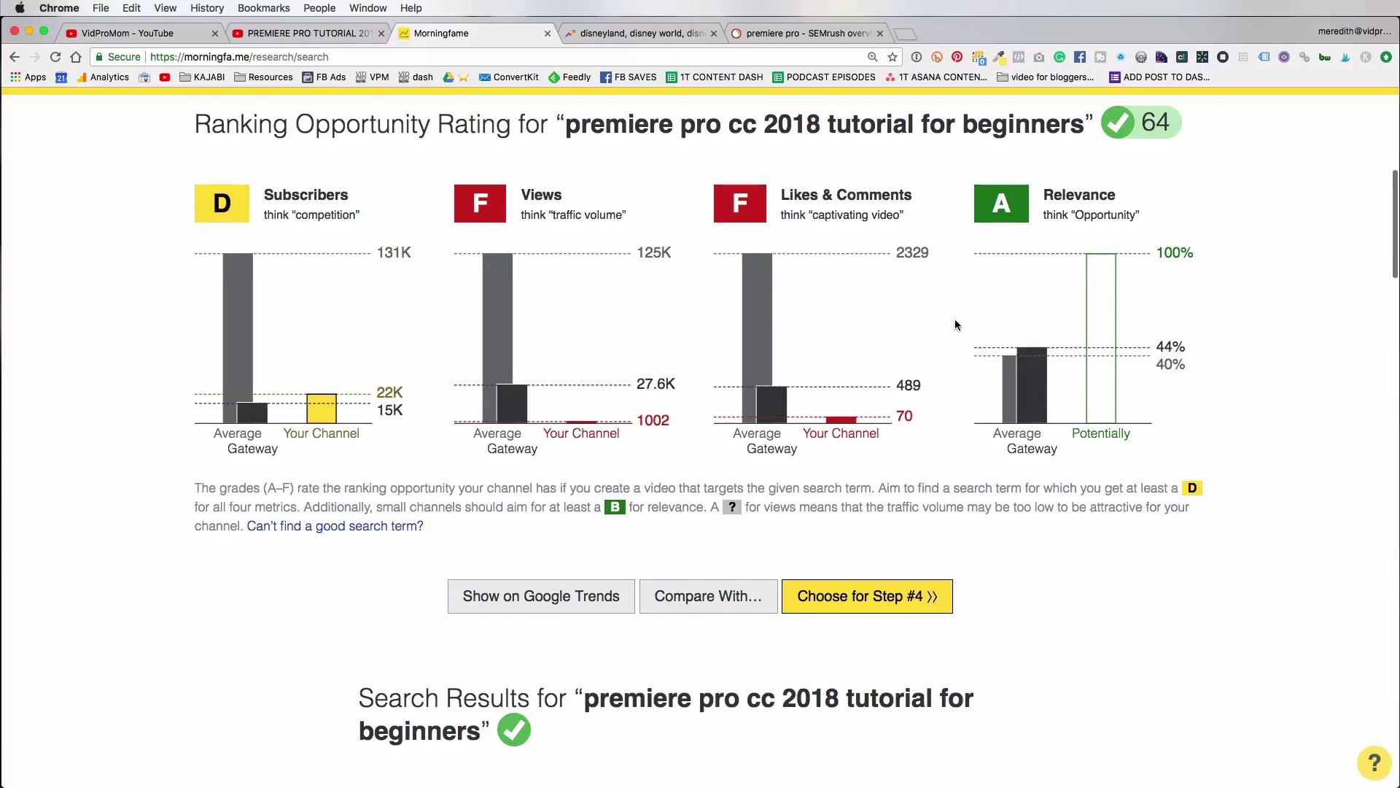
scroll(956, 318, "down", 2)
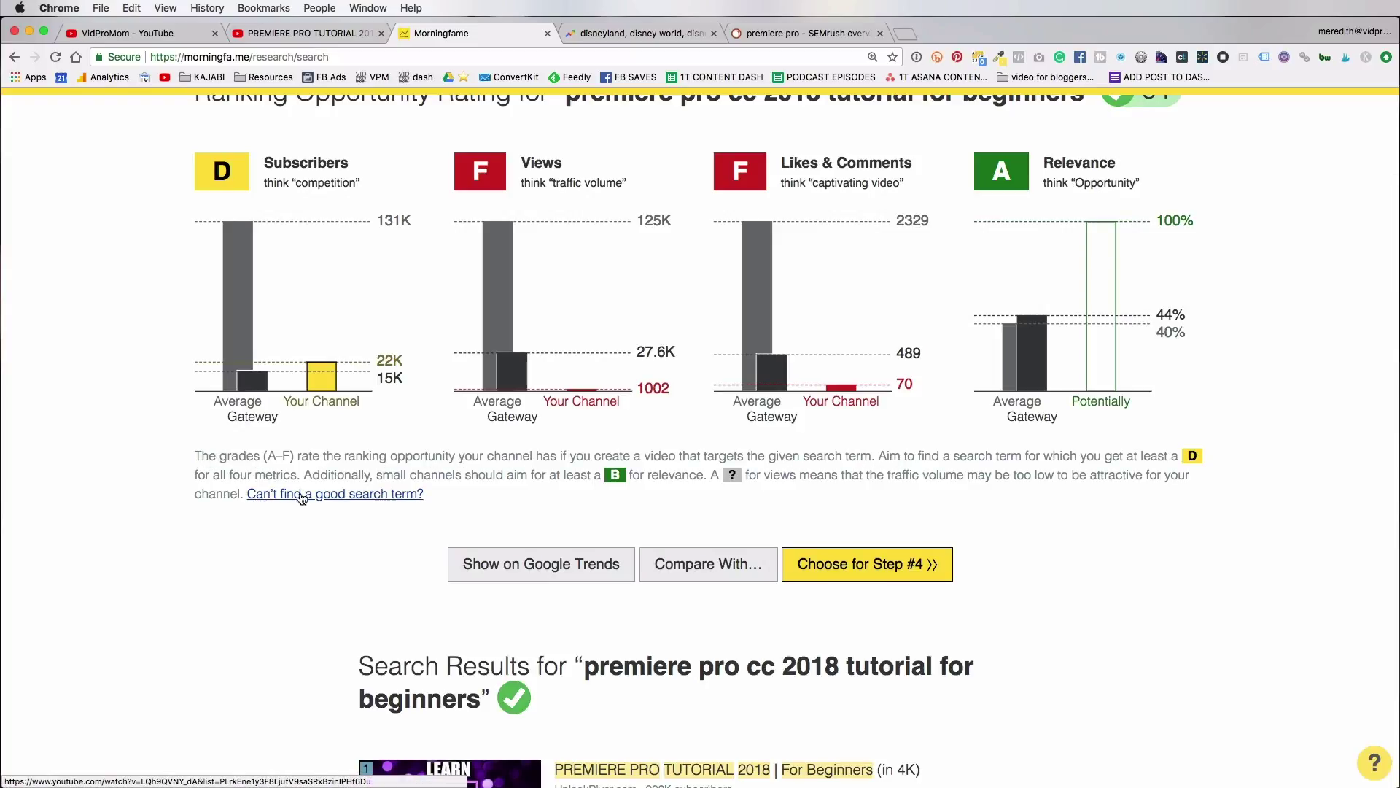
scroll(1025, 526, "up", 1)
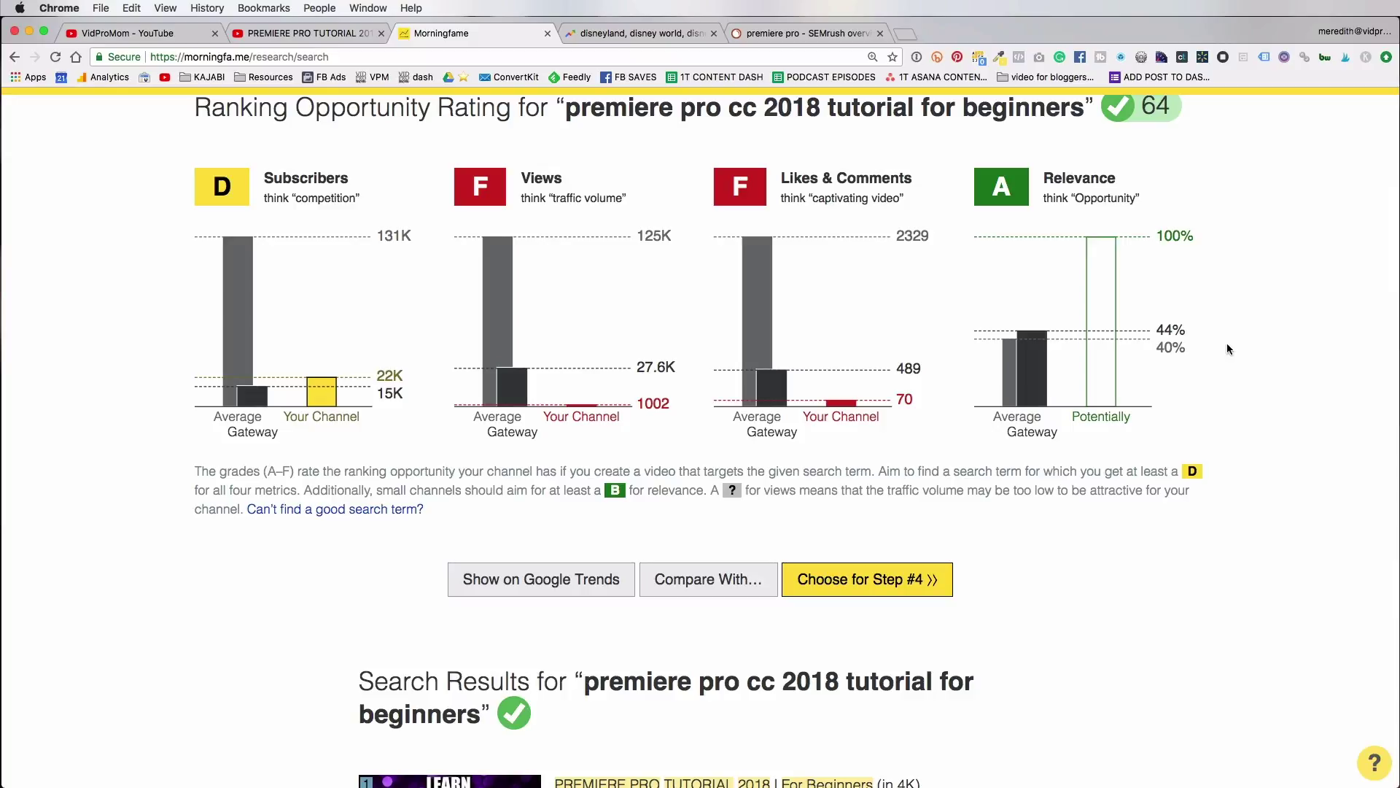
scroll(703, 377, "down", 2)
scroll(702, 378, "up", 4)
scroll(702, 375, "up", 1)
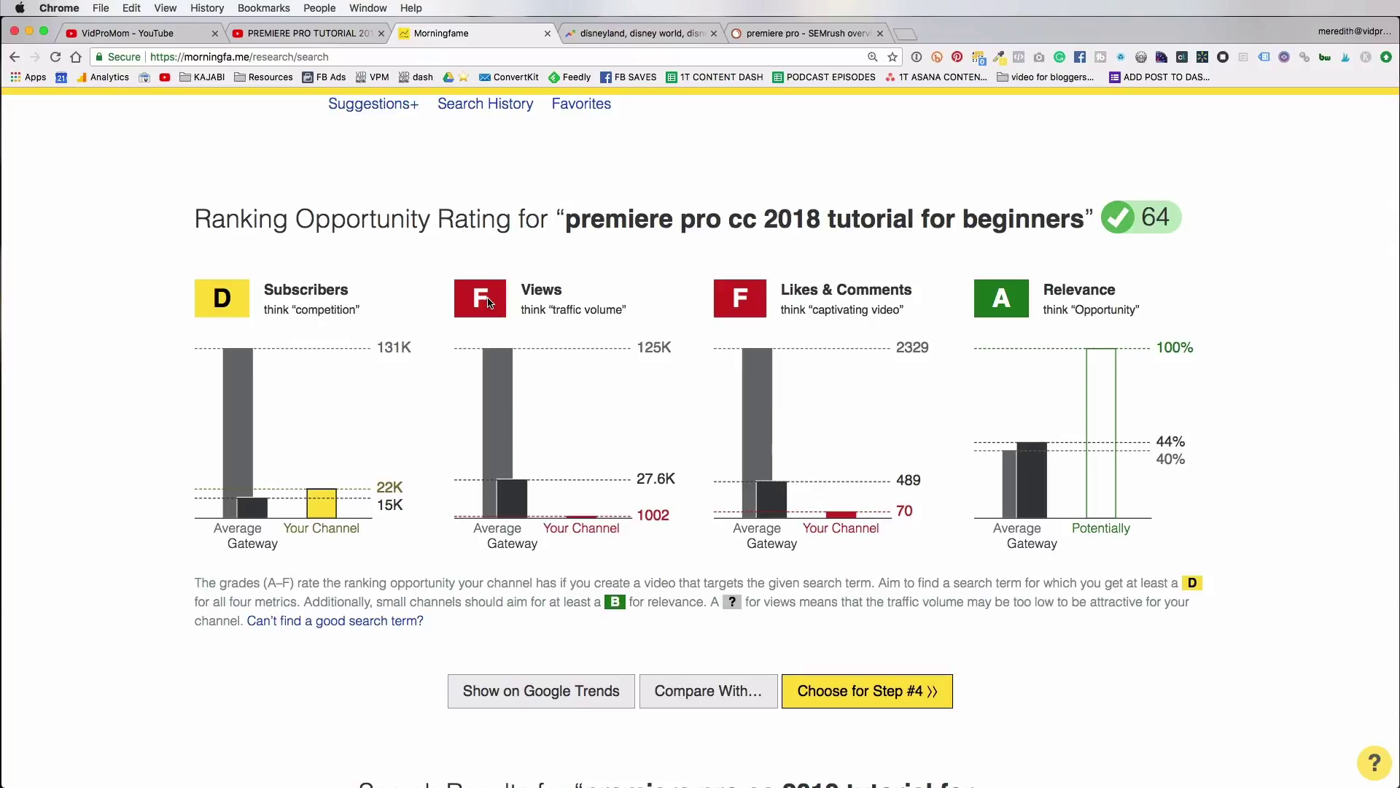
Examine the ranked search results for the target term, including the highlighted gateway video's subscribers, views and relevance.
scroll(488, 299, "down", 8)
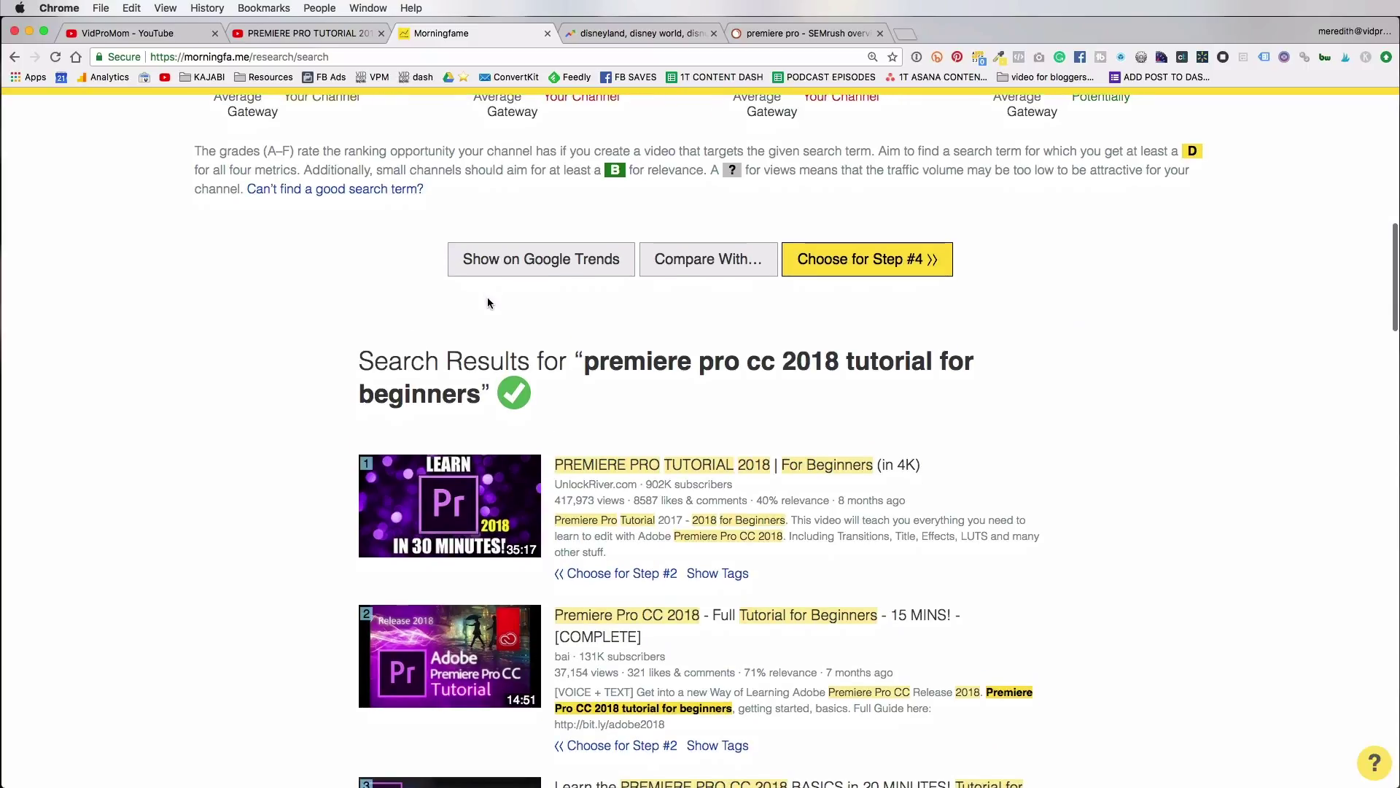
scroll(487, 301, "down", 15)
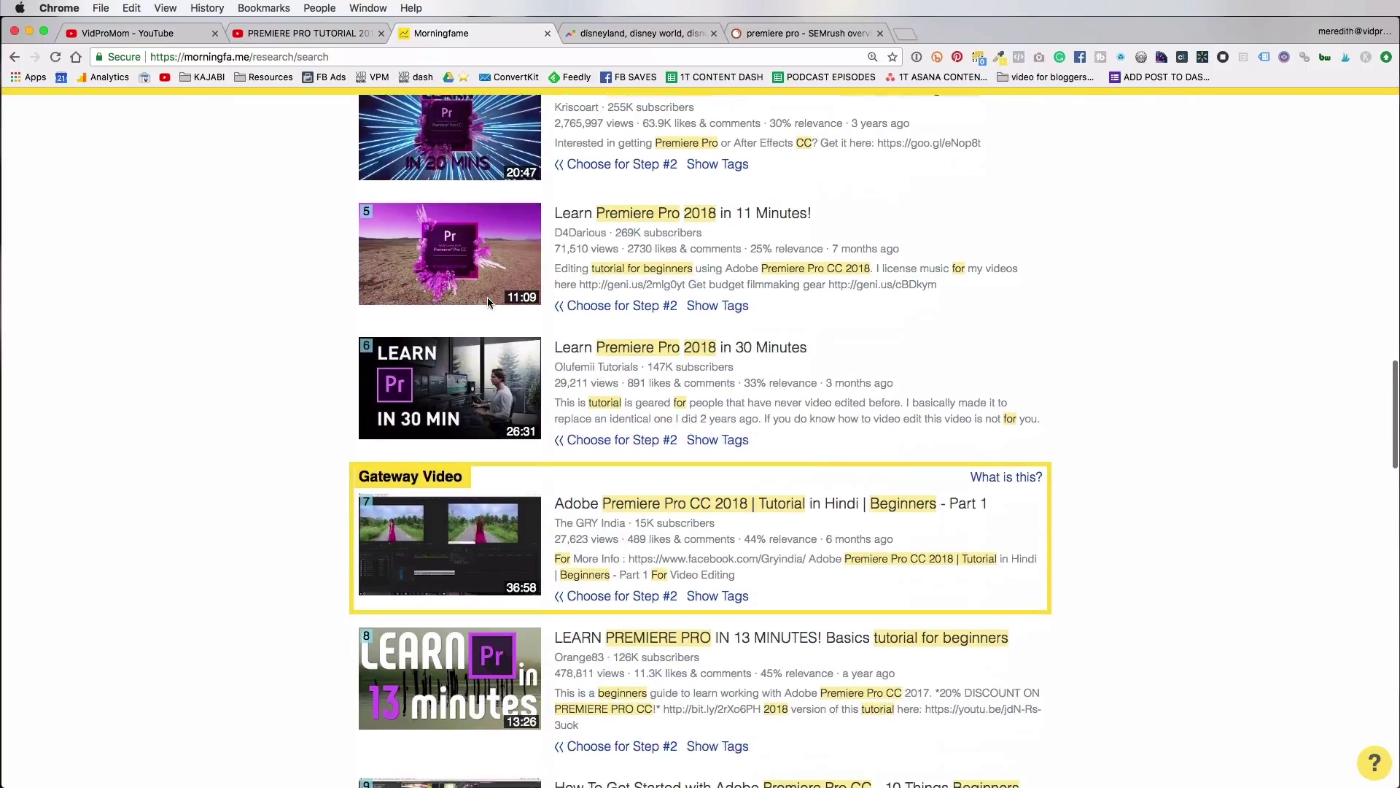
scroll(487, 296, "down", 7)
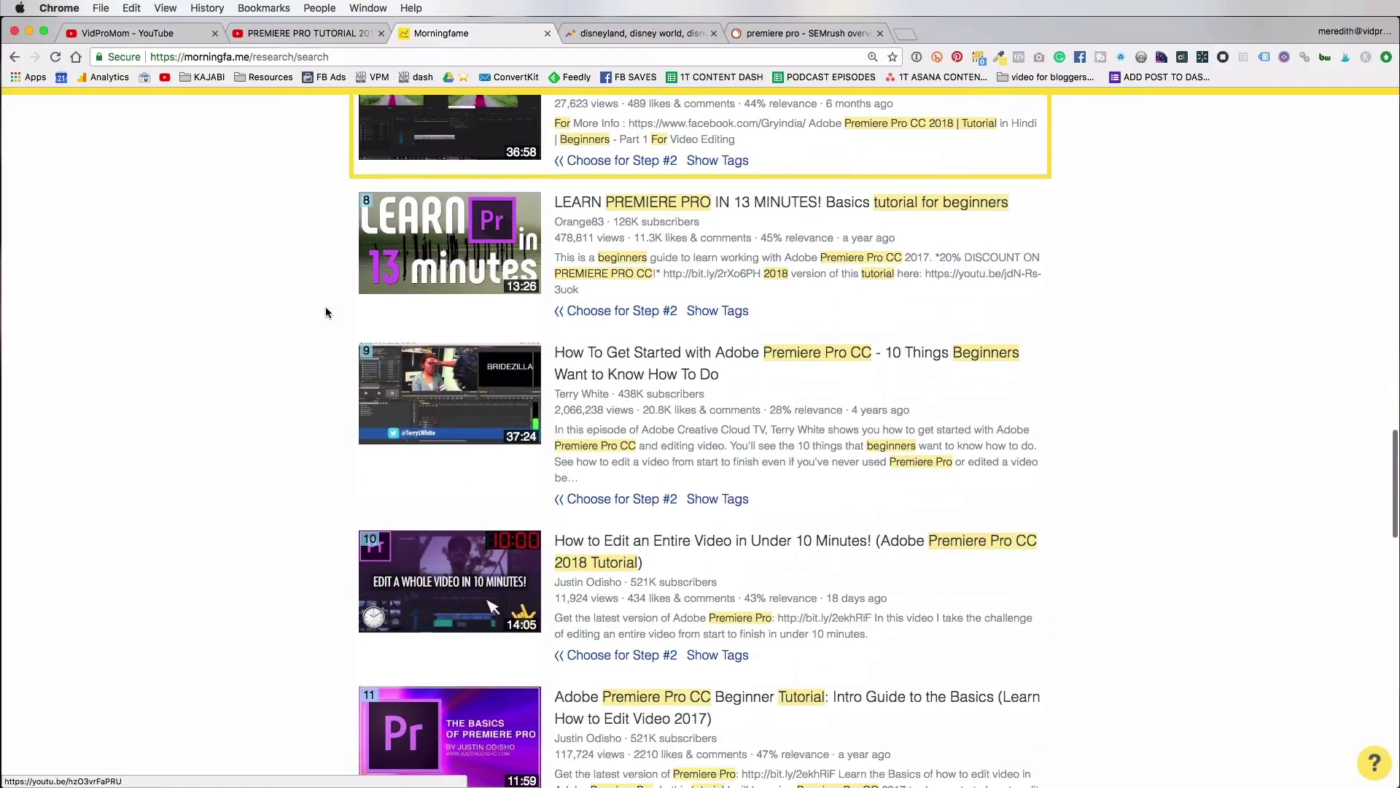
scroll(297, 292, "up", 20)
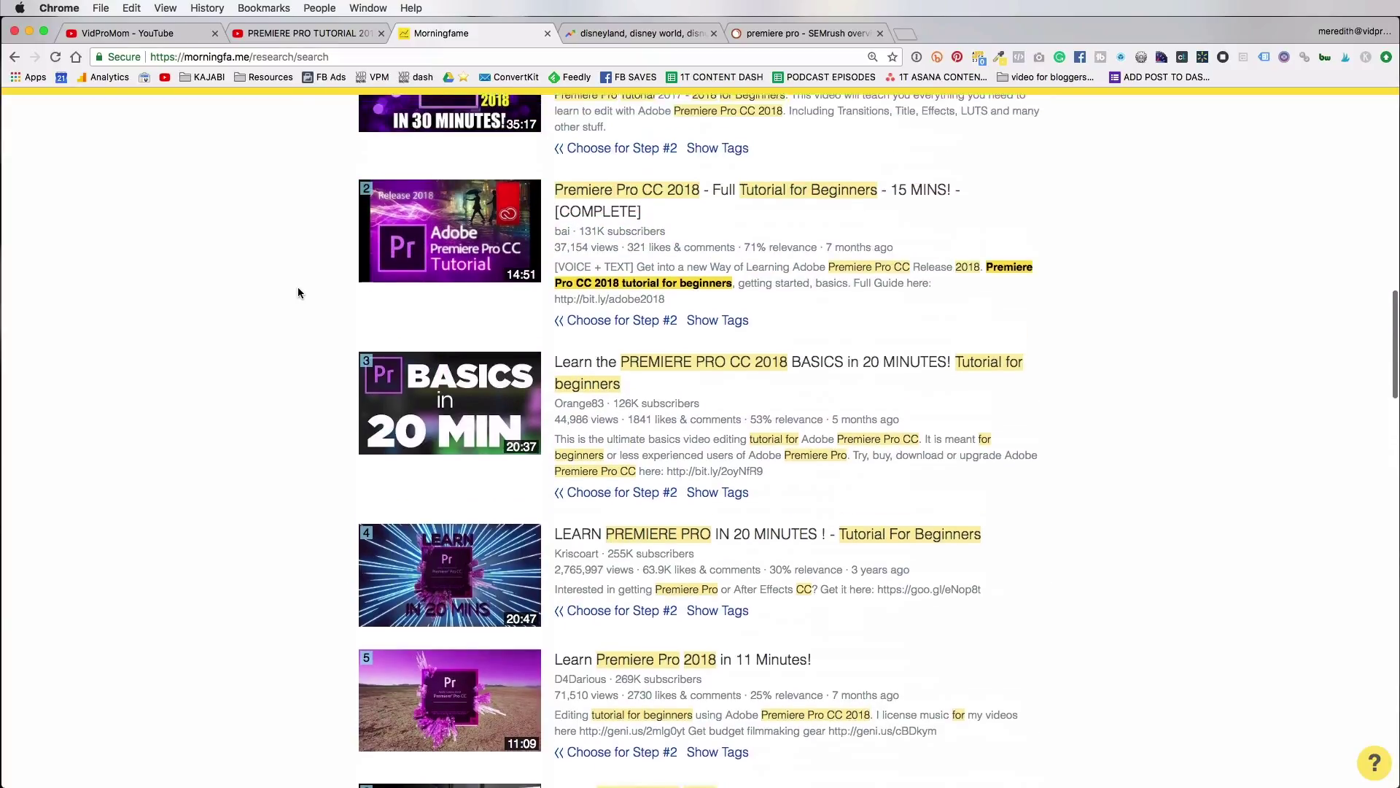
scroll(297, 292, "up", 2)
scroll(298, 292, "down", 7)
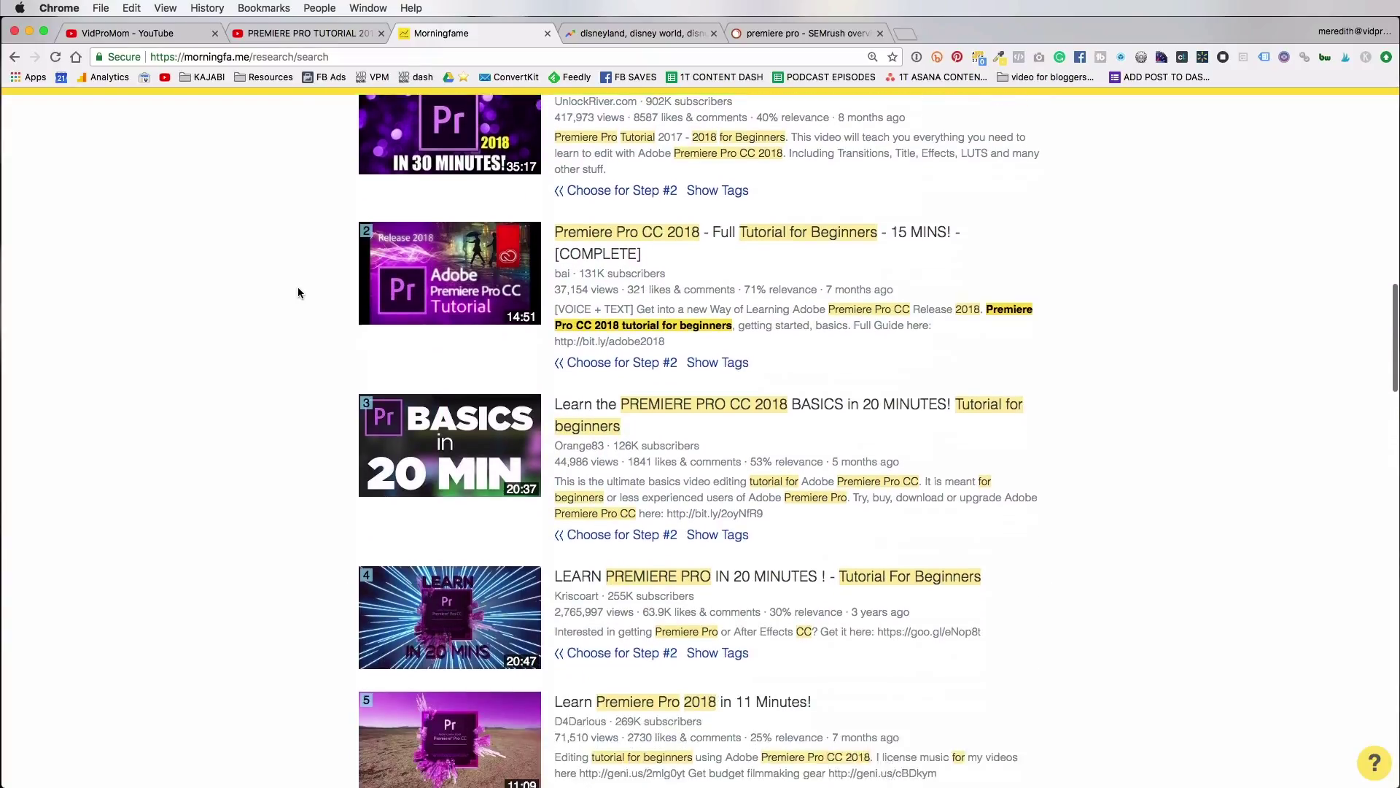
scroll(298, 292, "down", 9)
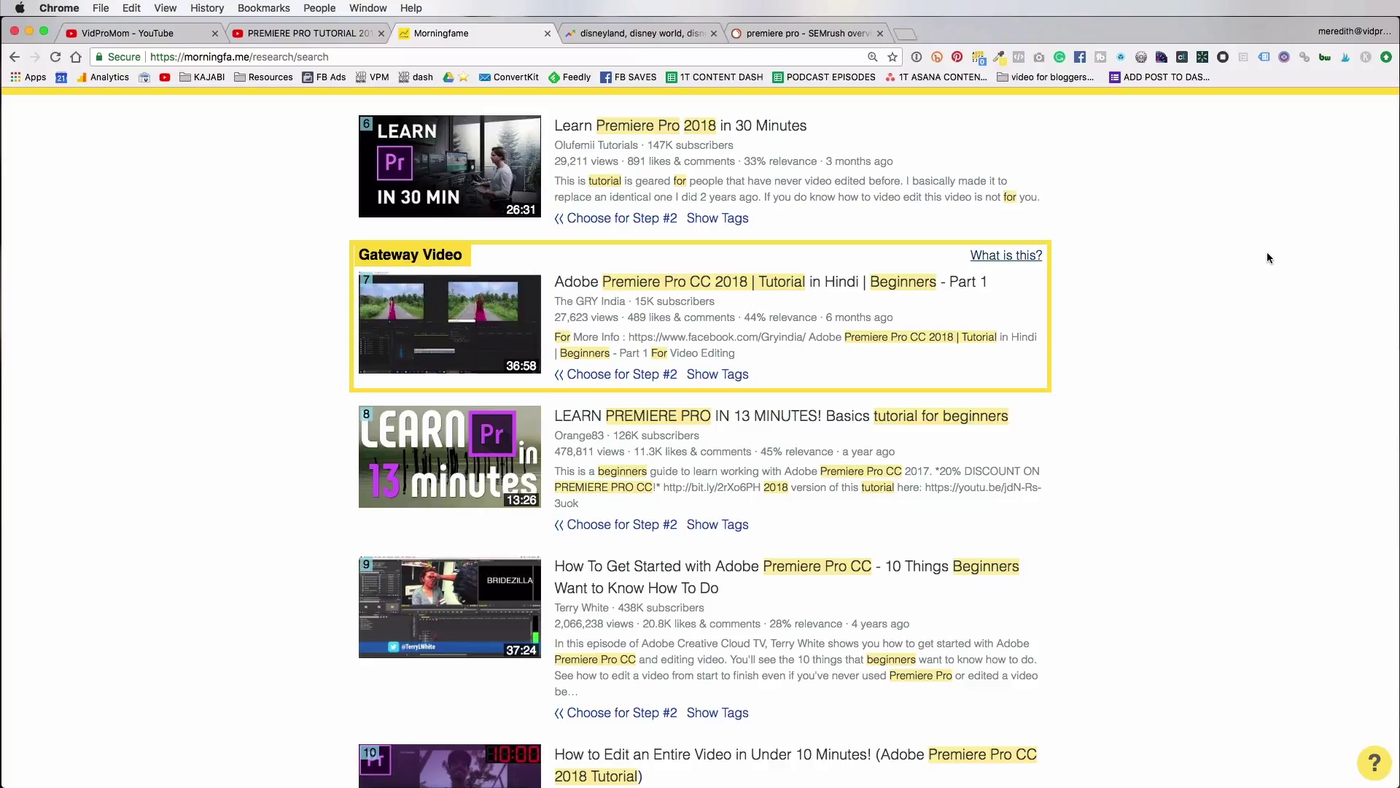
scroll(1220, 264, "up", 2)
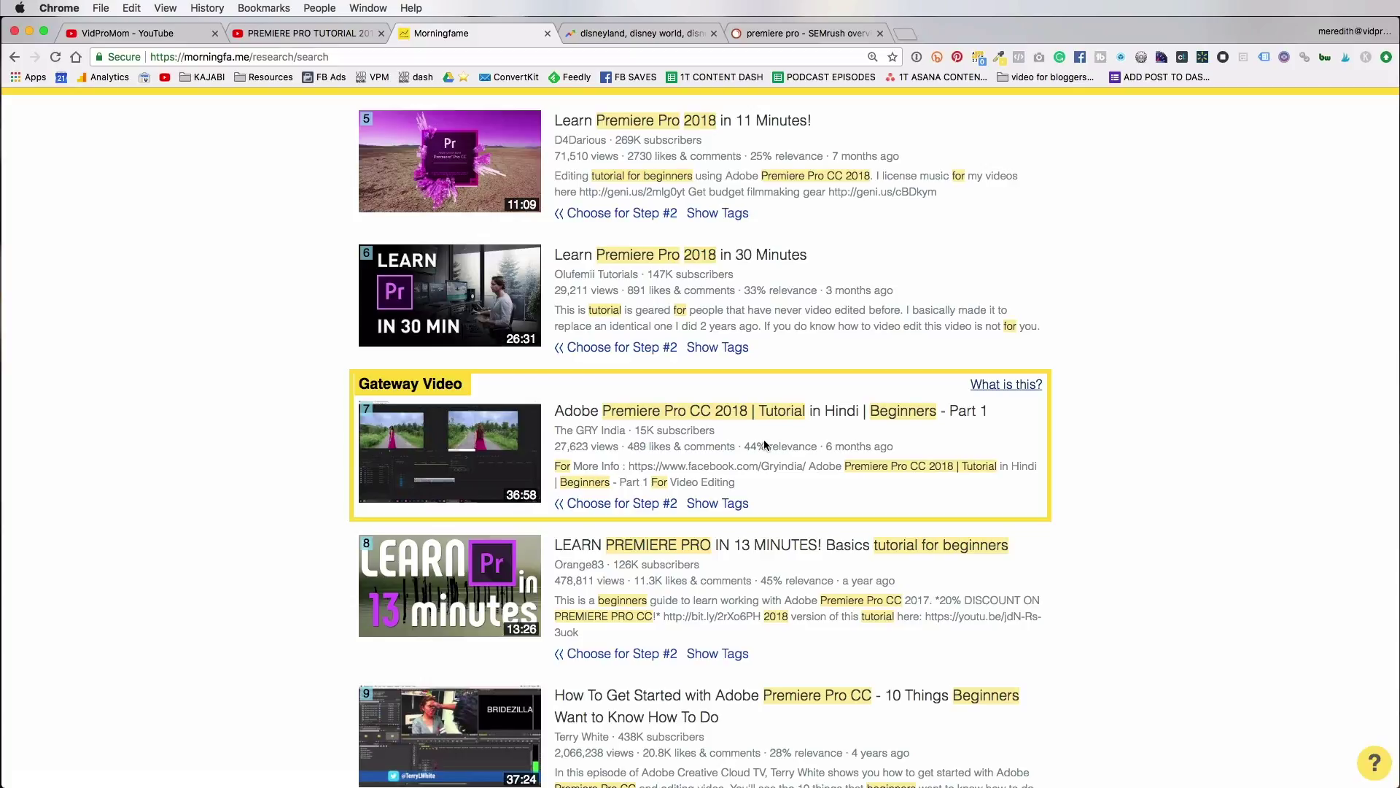
Recheck the ranking grades and choose "premiere pro cc 2018 tutorial for beginners" as the target search term for step #4.
scroll(763, 439, "up", 15)
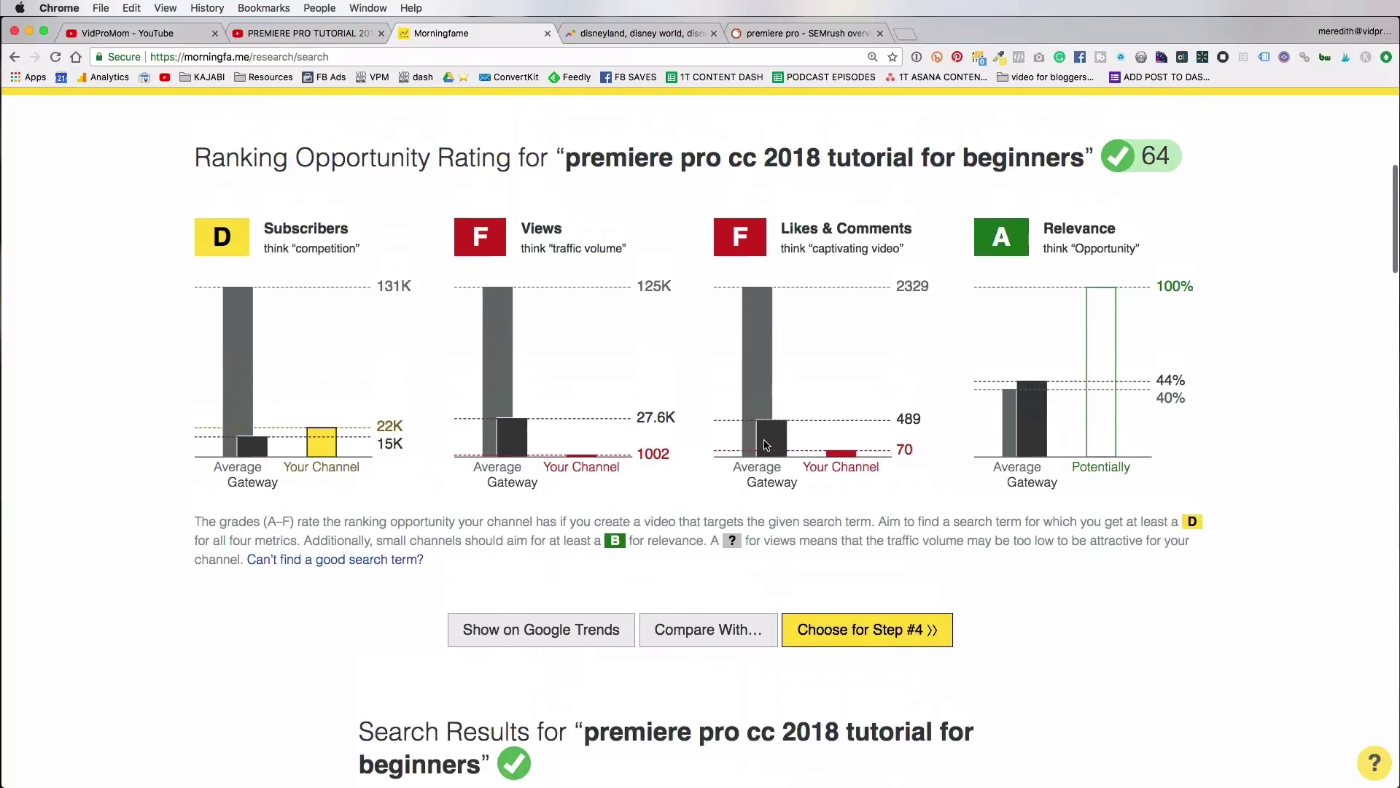
scroll(758, 440, "down", 3)
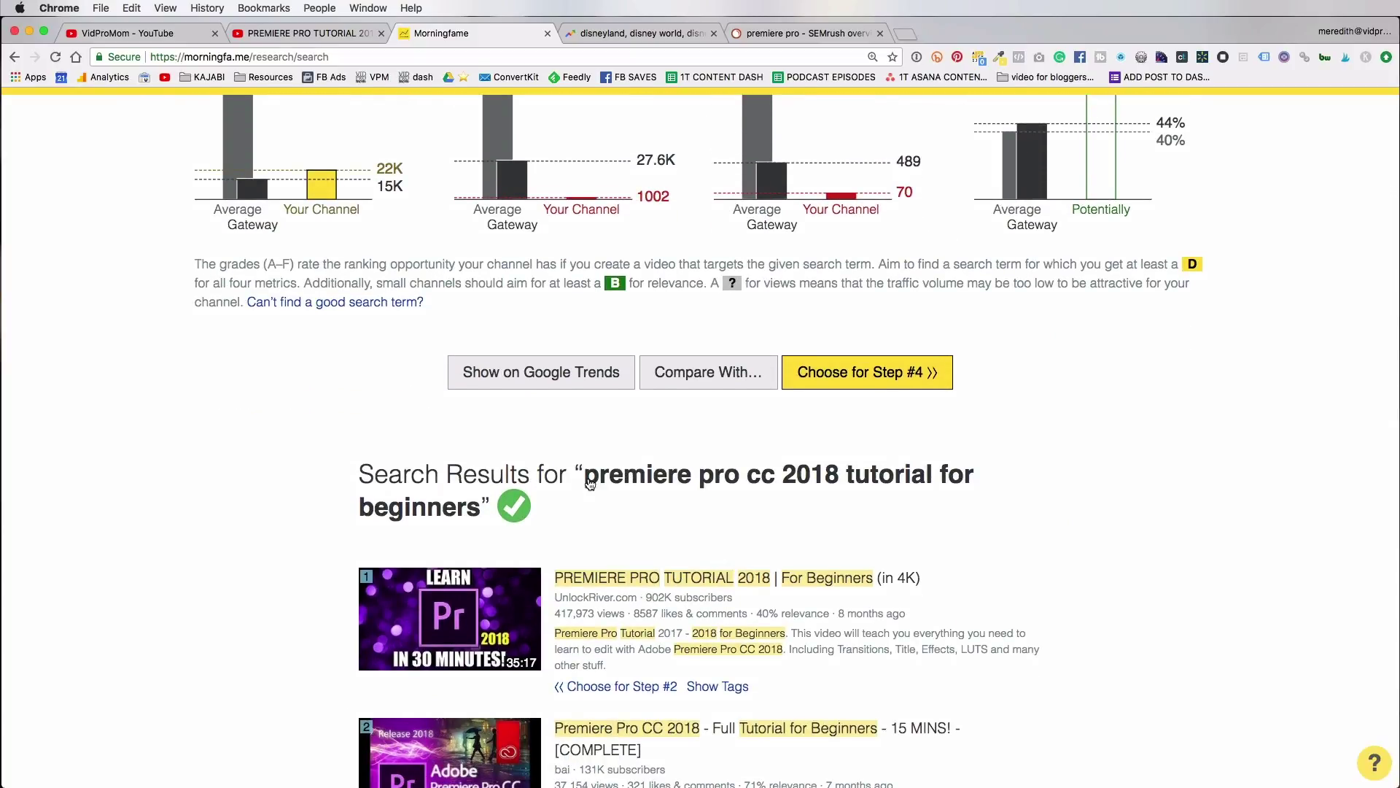
scroll(1028, 479, "up", 5)
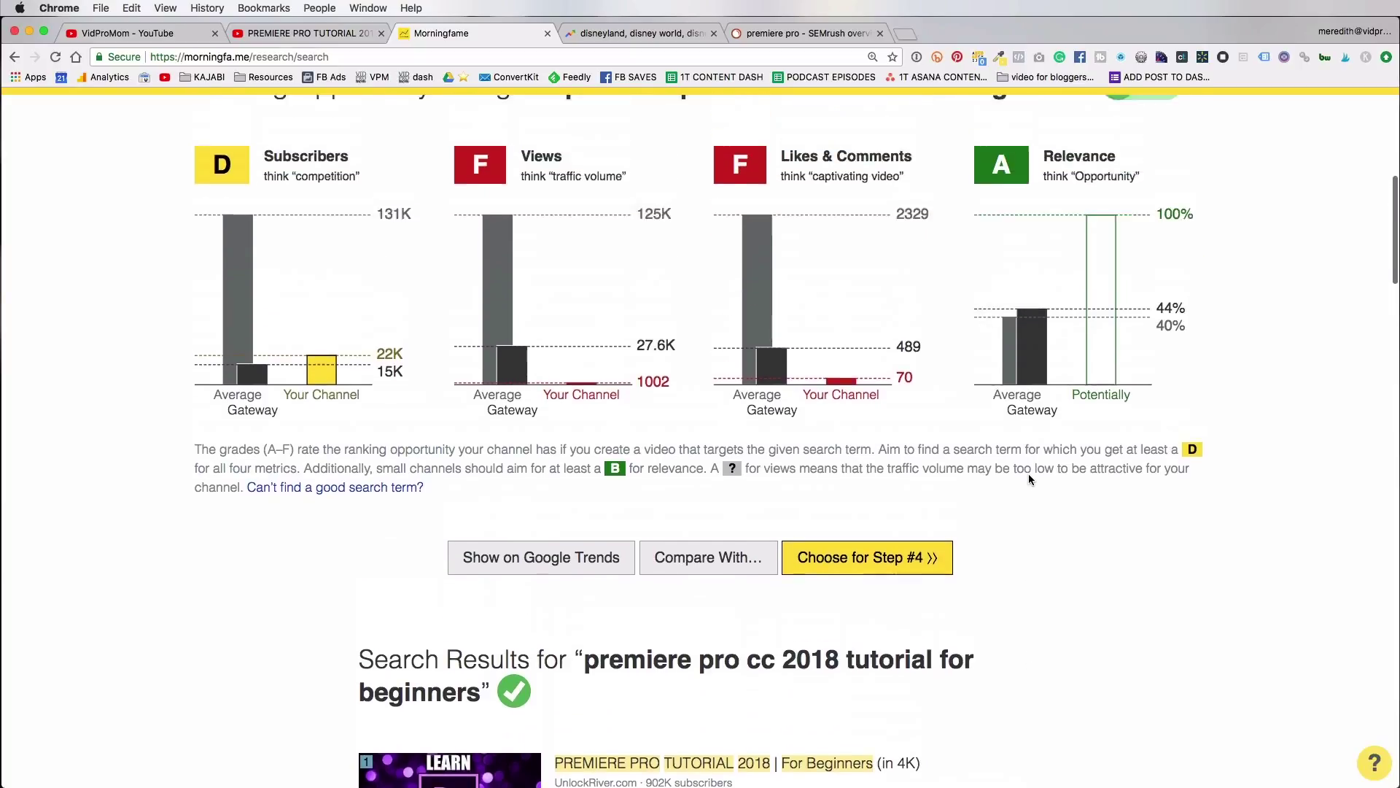
scroll(1028, 479, "down", 2)
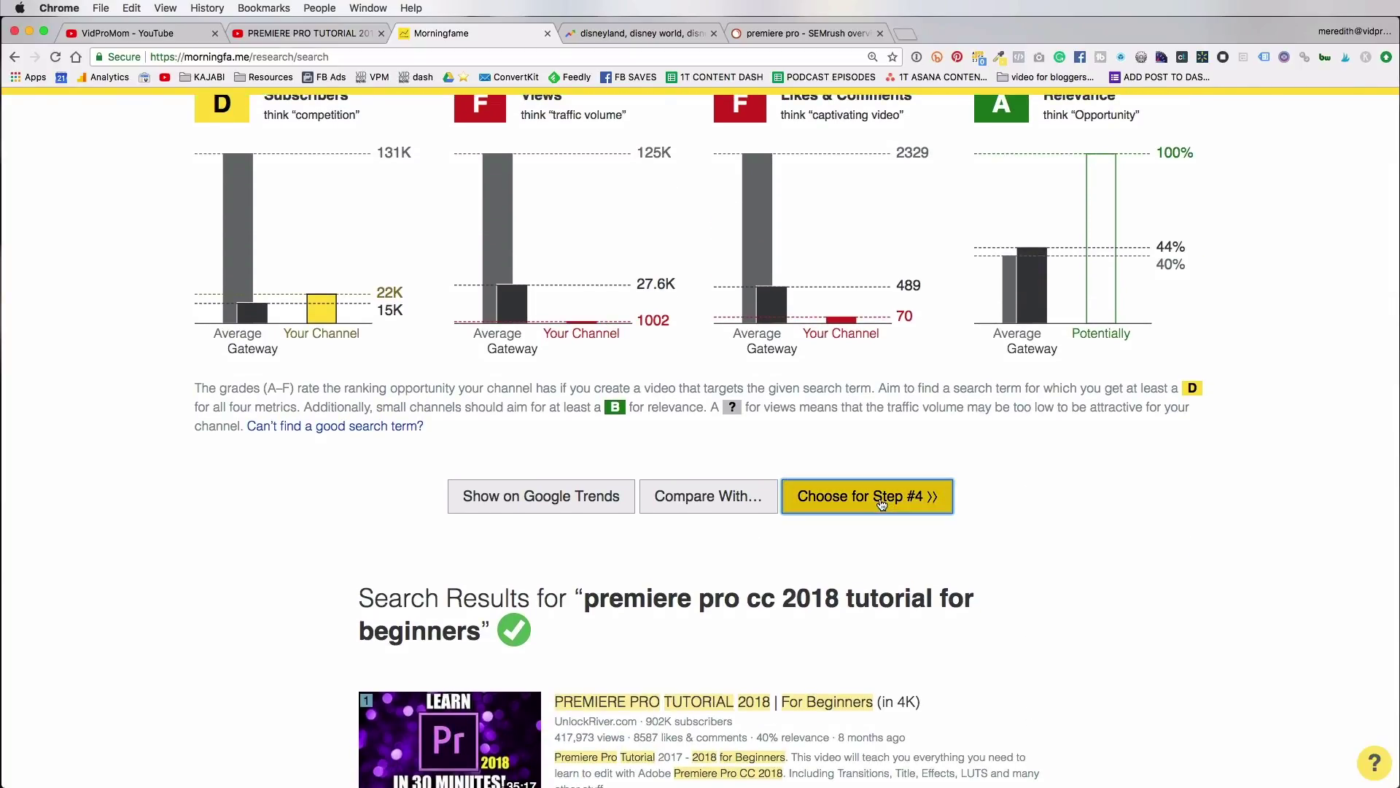
left_click(883, 501)
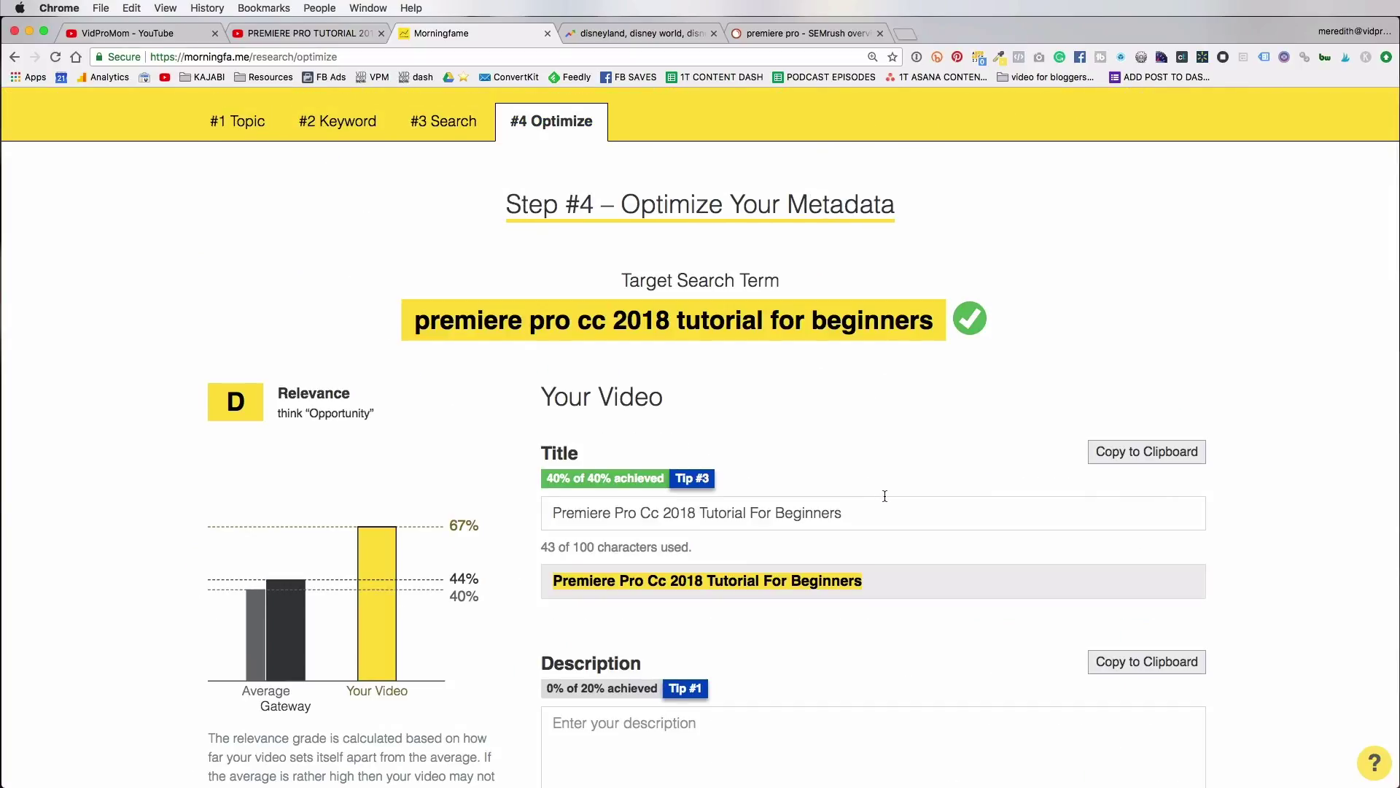
Examine the suggested title, the description field and the full list of relevance-ordered tags for the video.
scroll(884, 496, "down", 2)
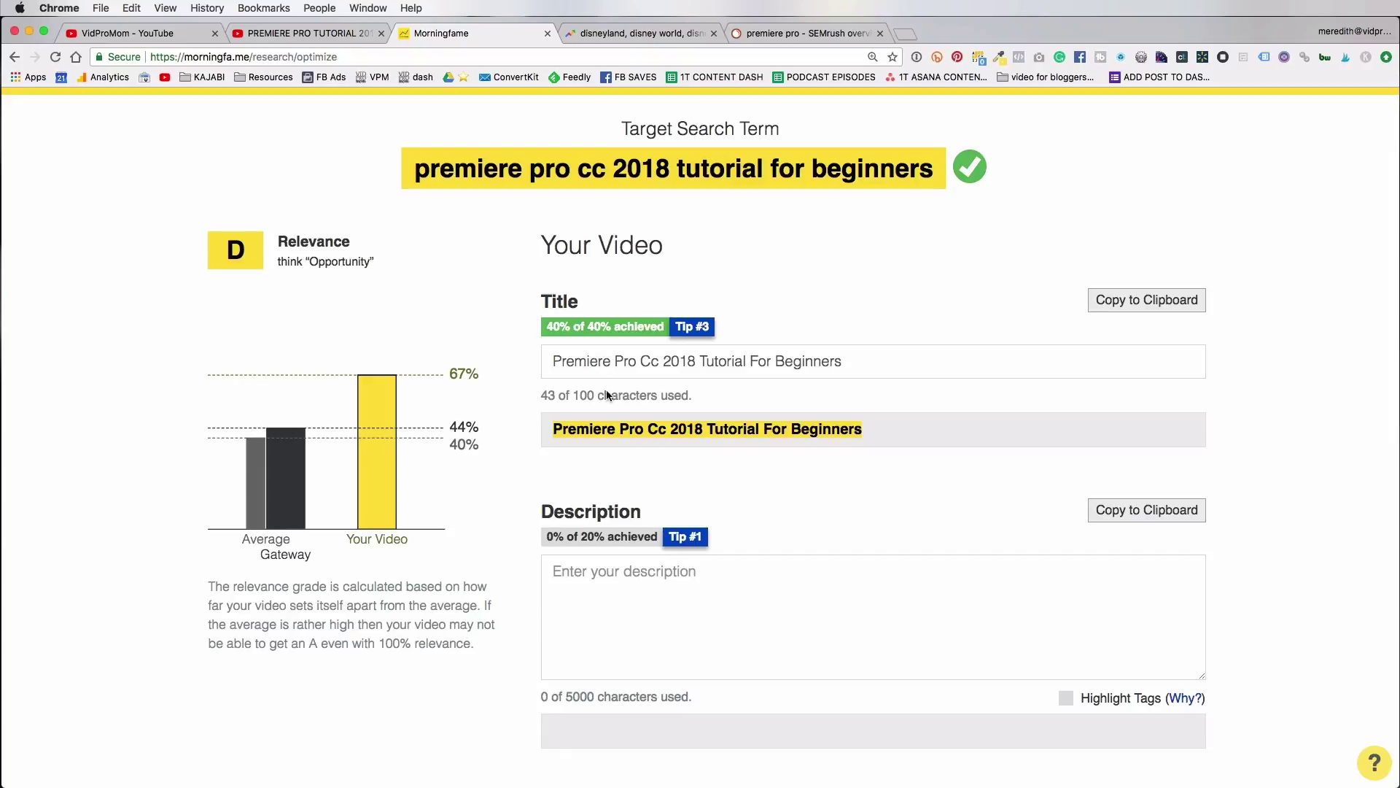
scroll(605, 594, "down", 10)
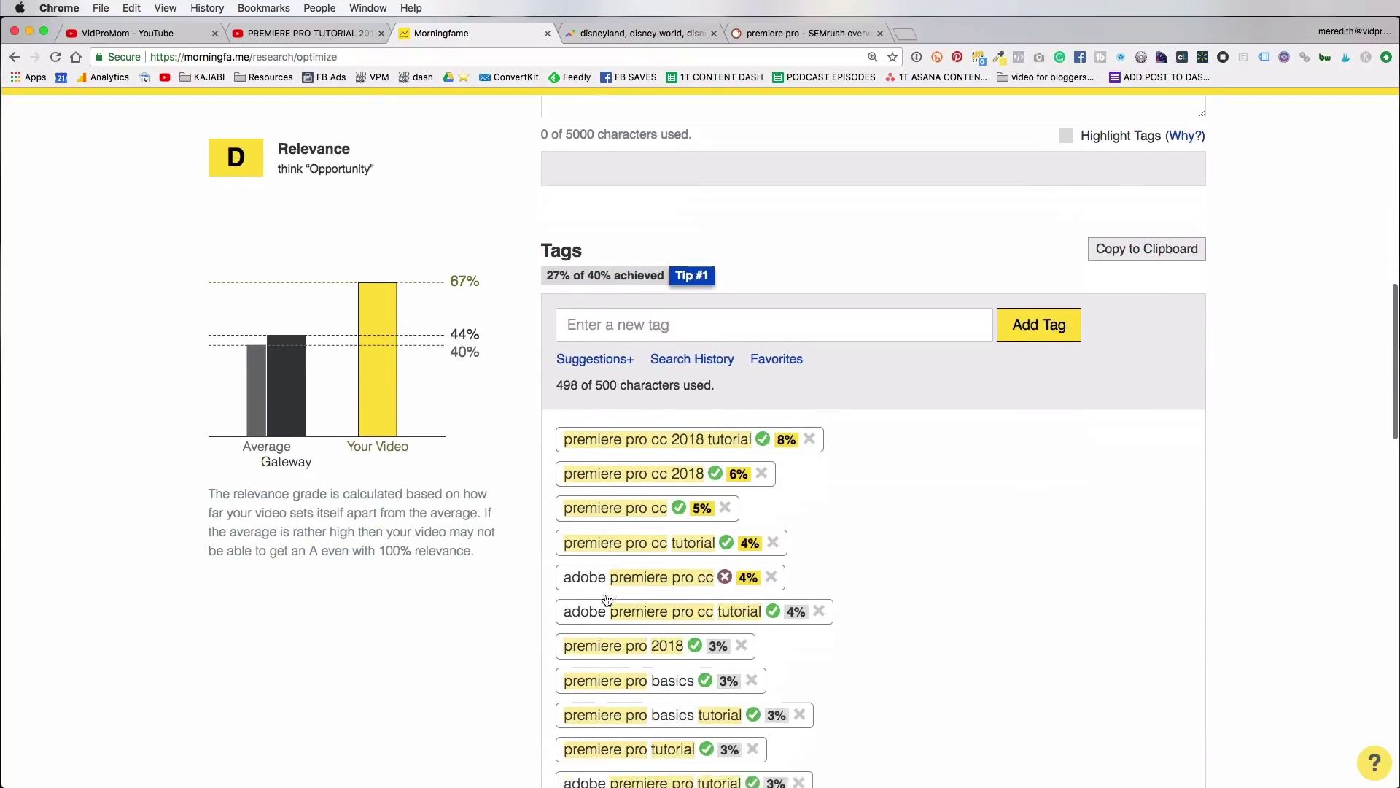
scroll(605, 599, "down", 9)
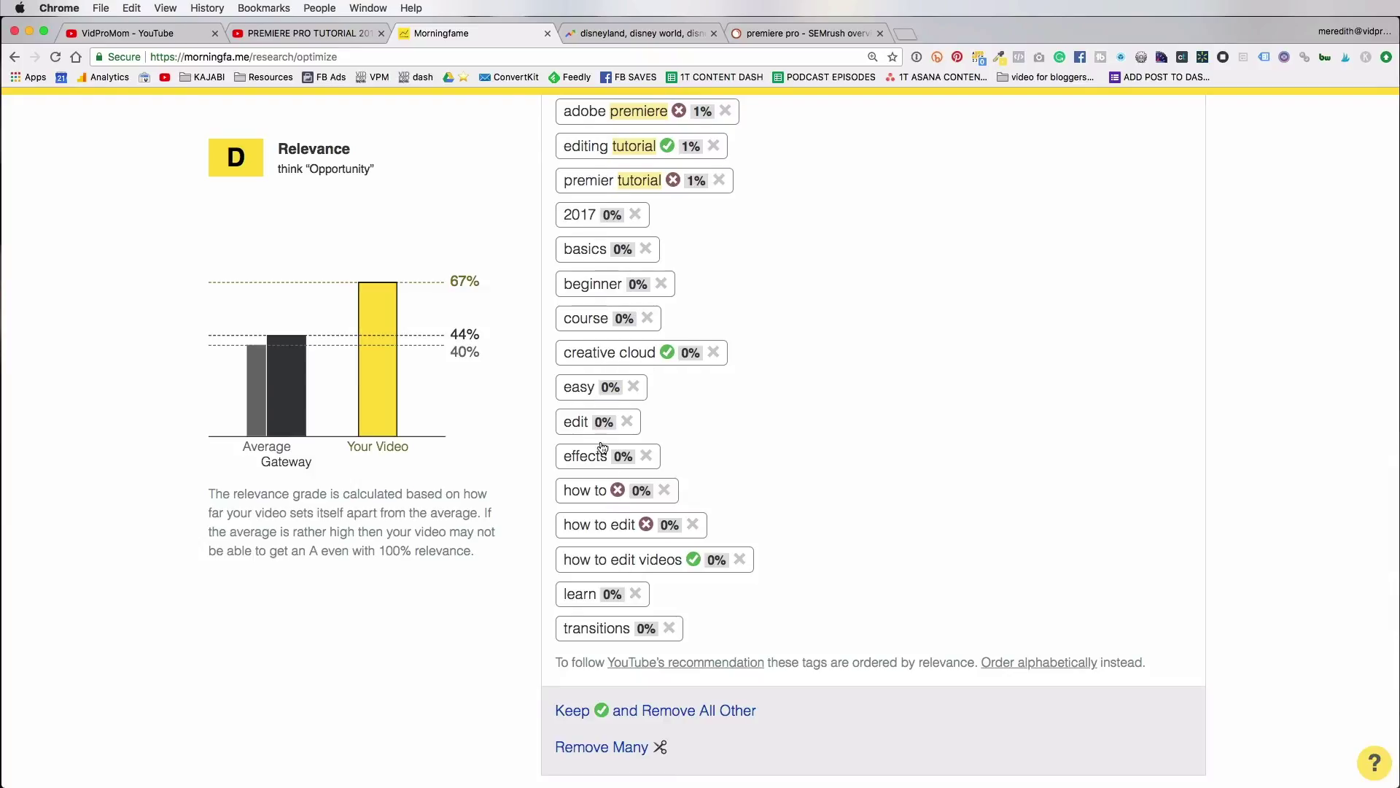
scroll(758, 563, "up", 20)
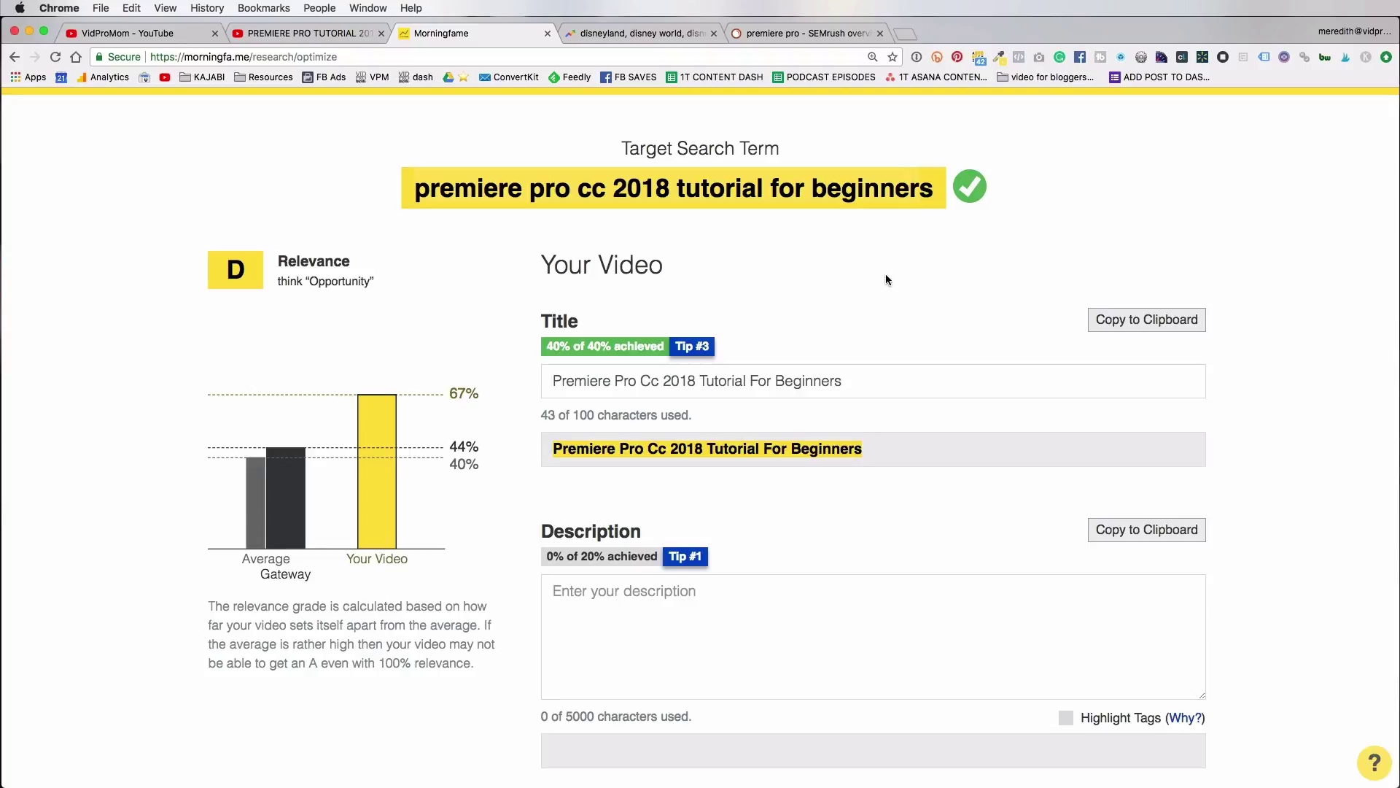
Switch to the Google Trends comparison and remove the search term "disney land" from it.
scroll(878, 300, "up", 5)
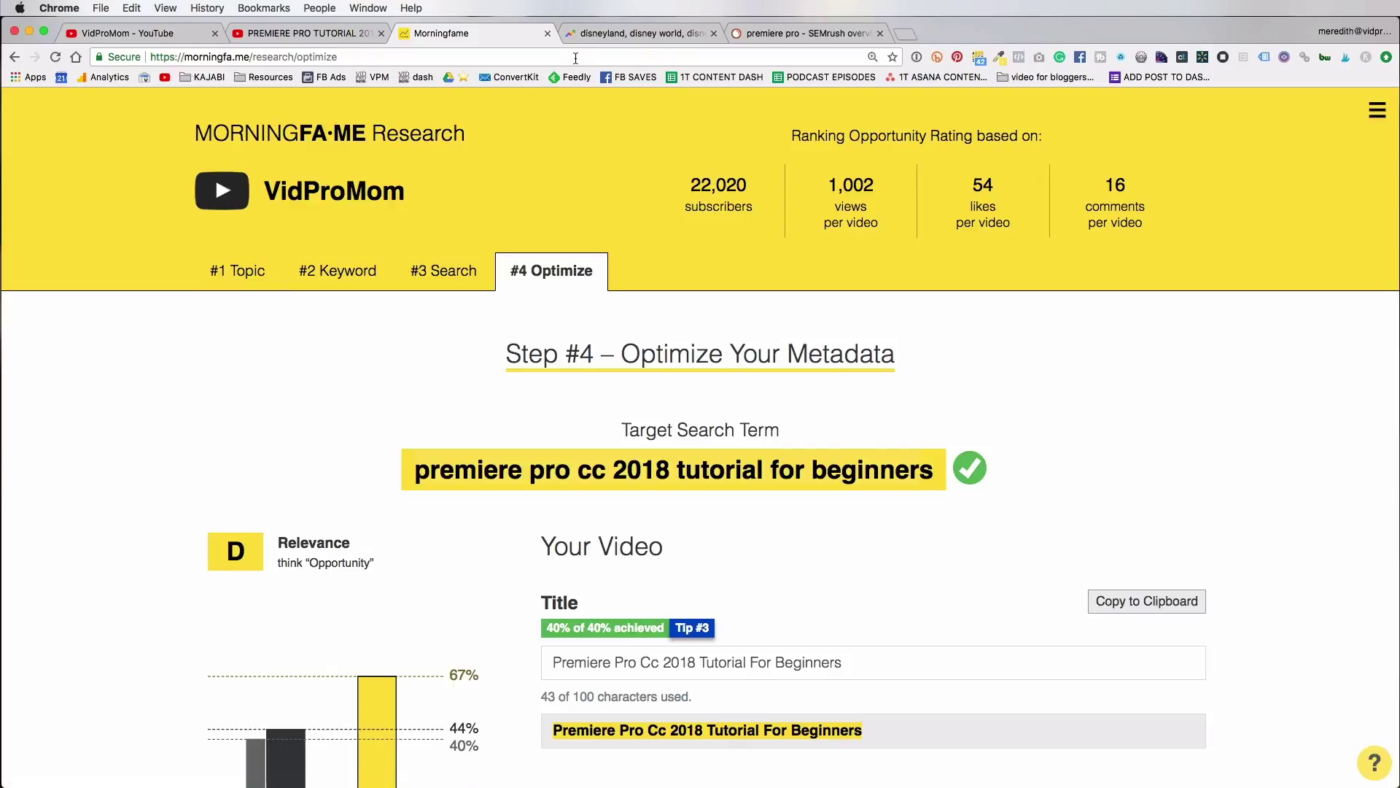
left_click(634, 36)
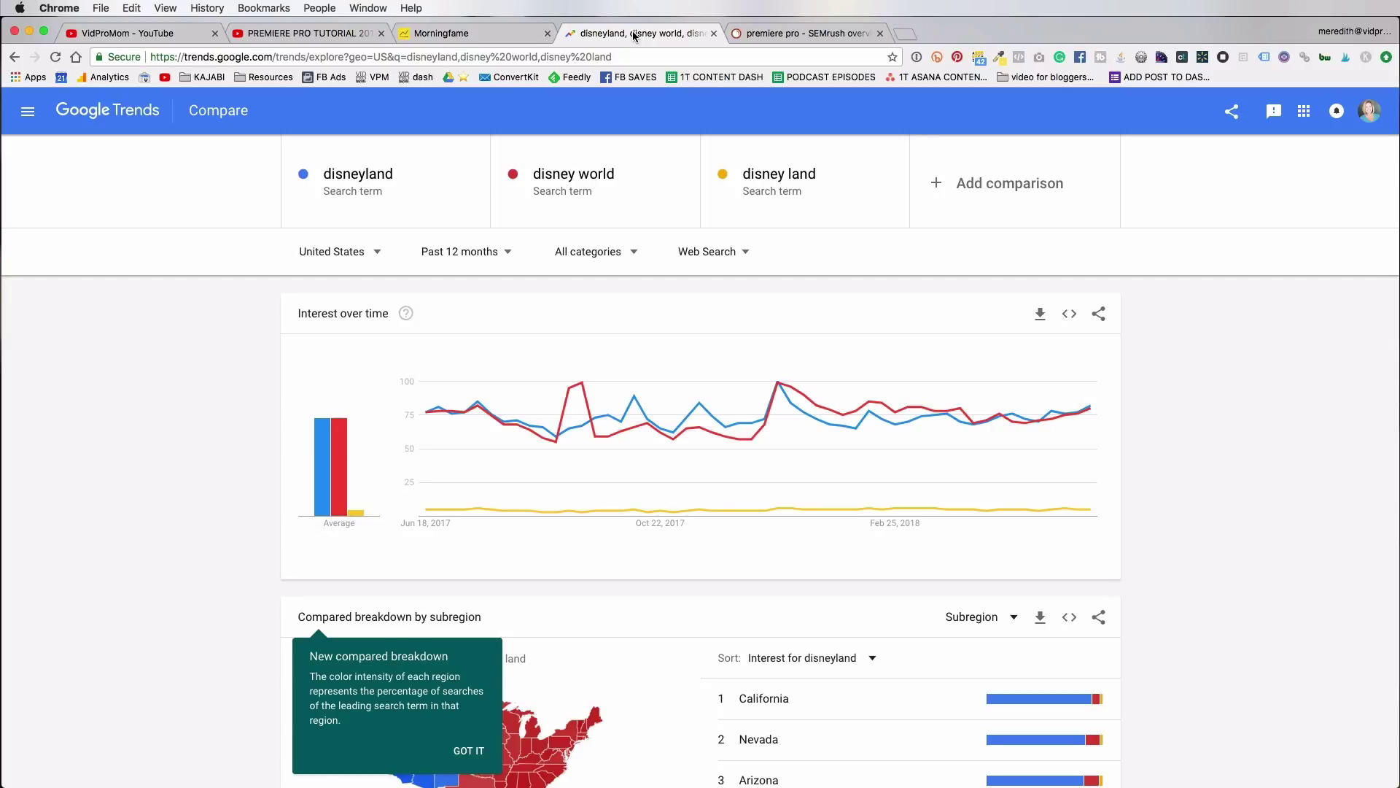
left_click(894, 186)
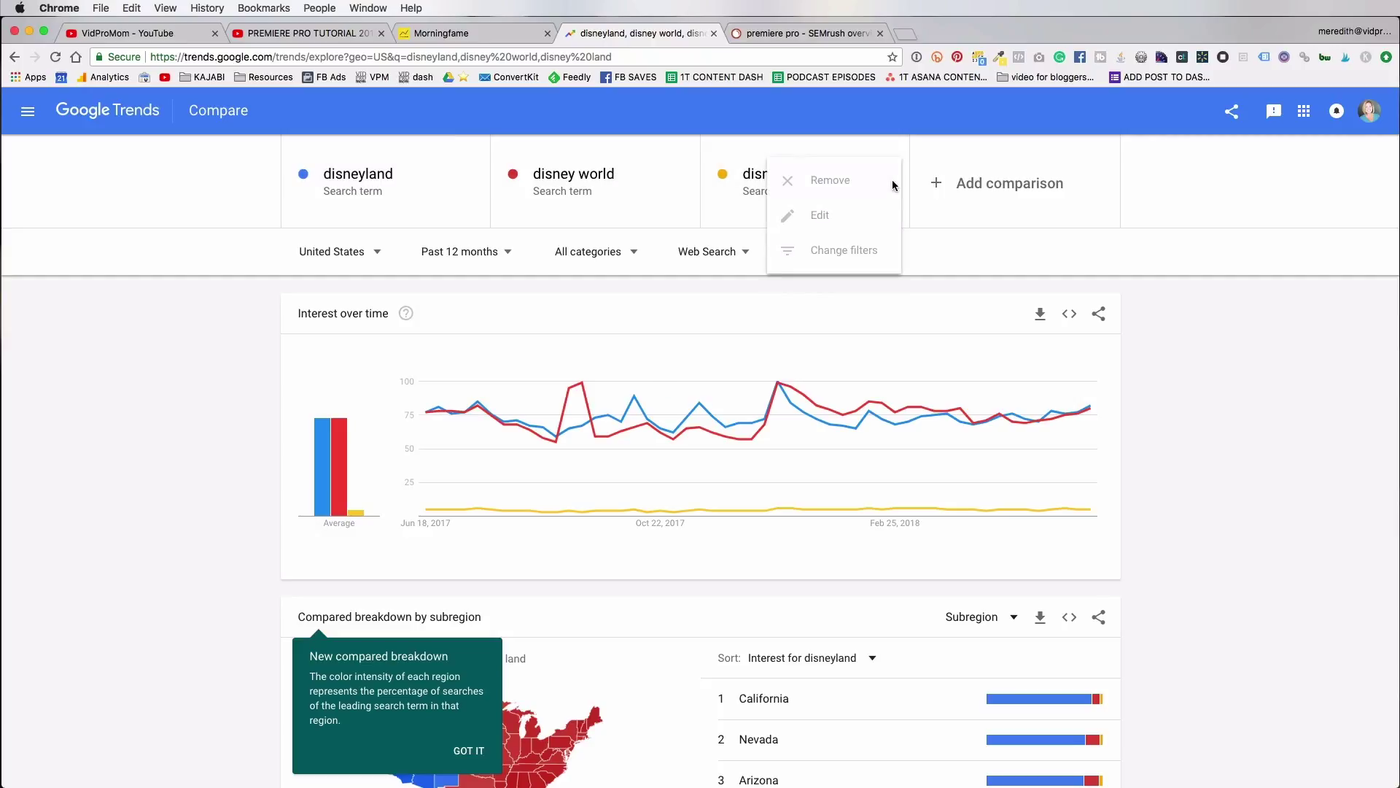
left_click(832, 183)
Replace the search term "disneyland" with "Hero 6" in the Google Trends comparison.
left_click(353, 181)
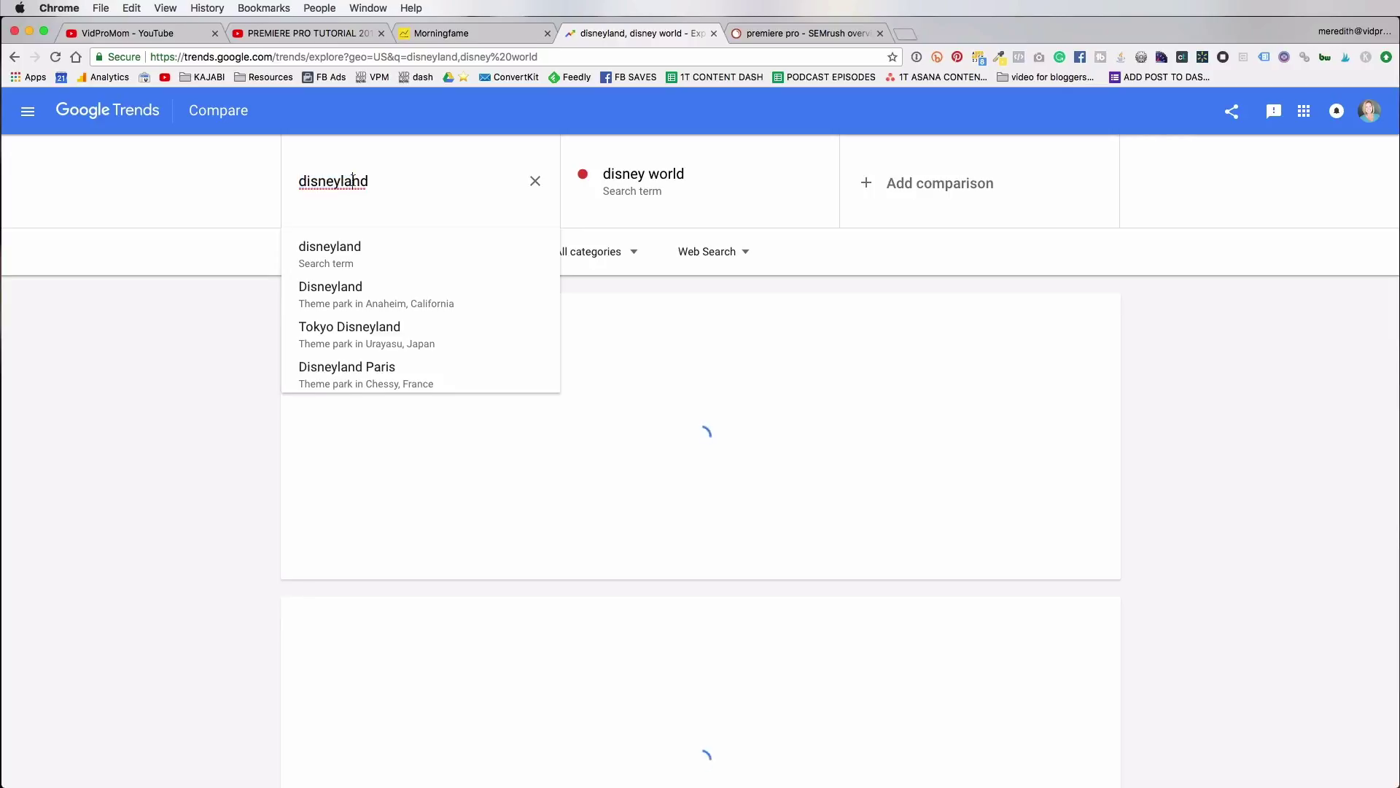
double_click(353, 181)
type("Hero 6")
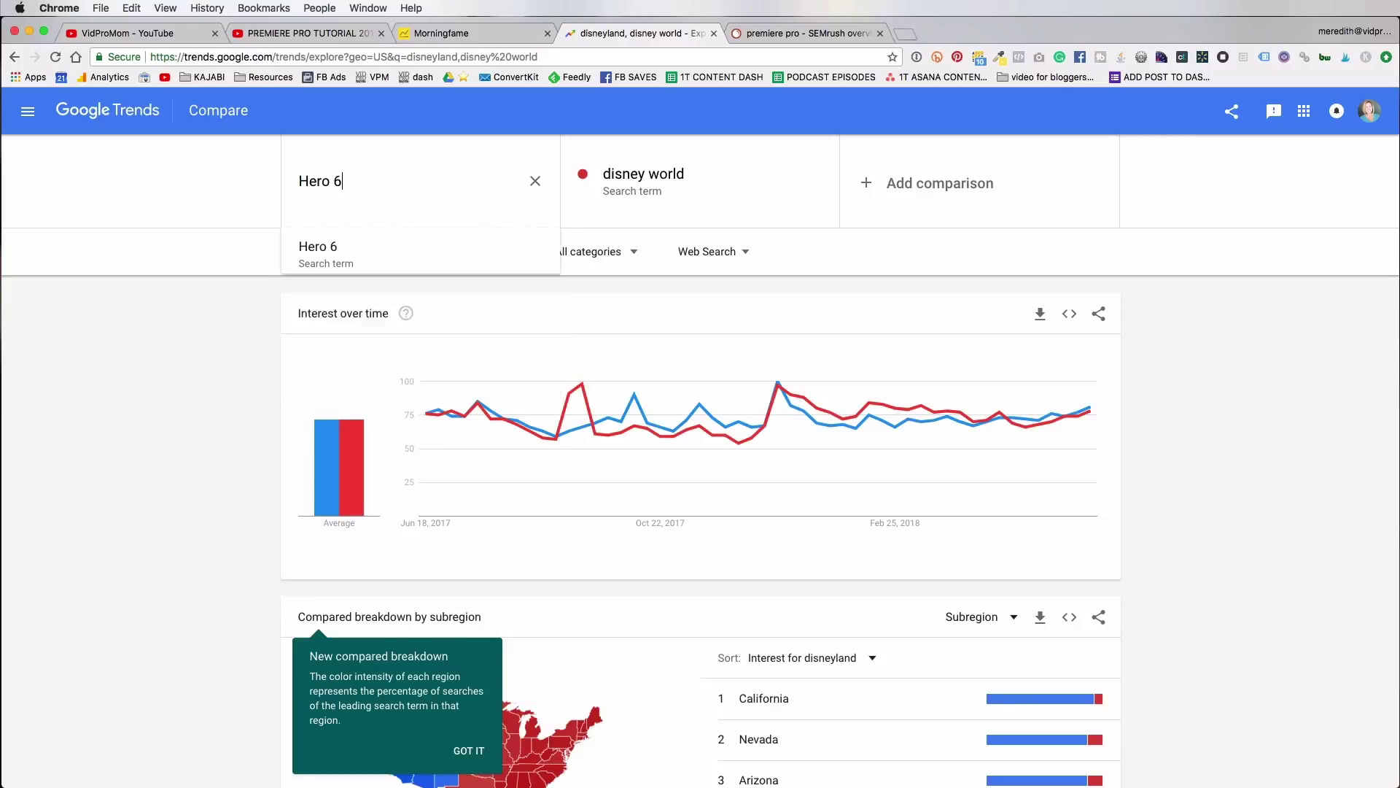
key("Return")
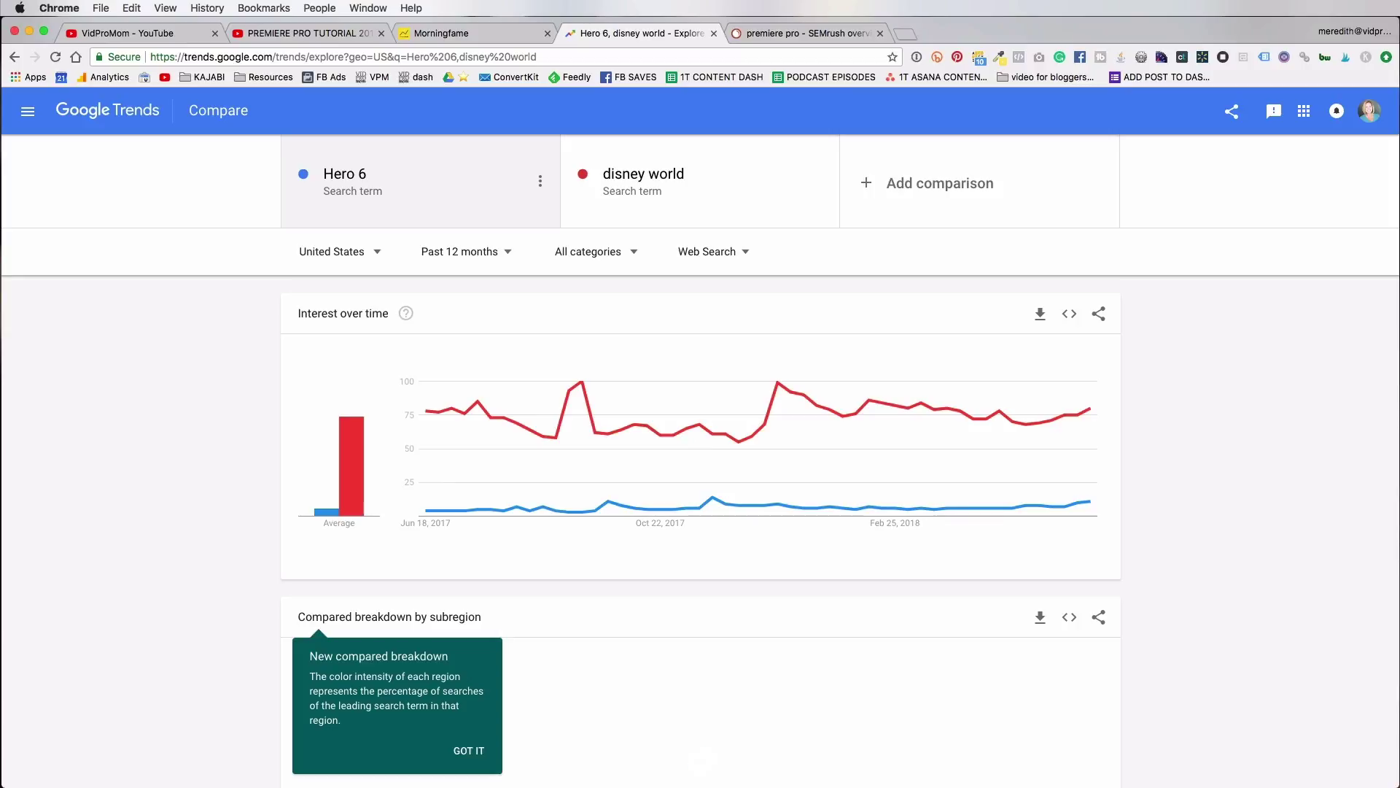
Replace the search term "disney world" with "Hero6" and compare both spellings' interest over time.
left_click(657, 177)
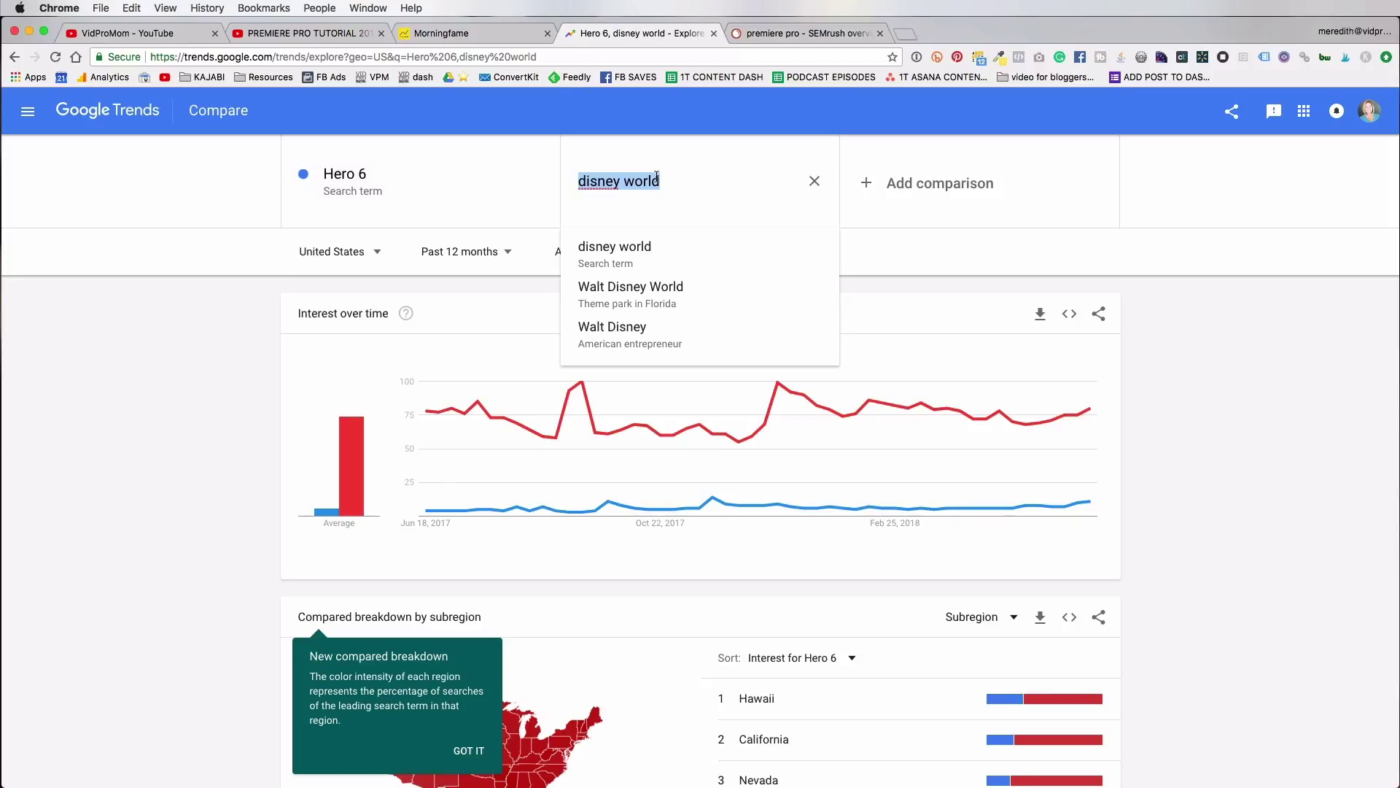
type("Hero6")
key("Return")
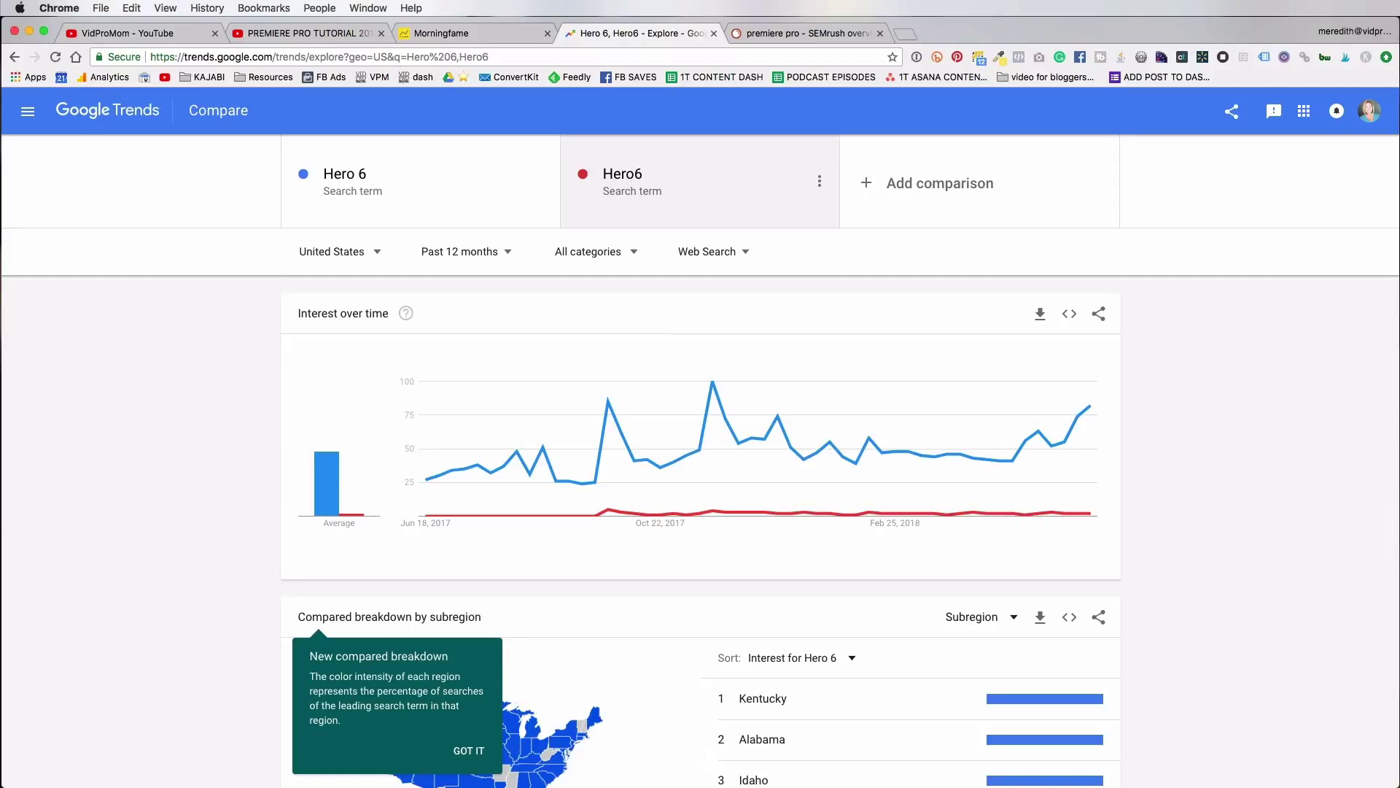
left_click(607, 173)
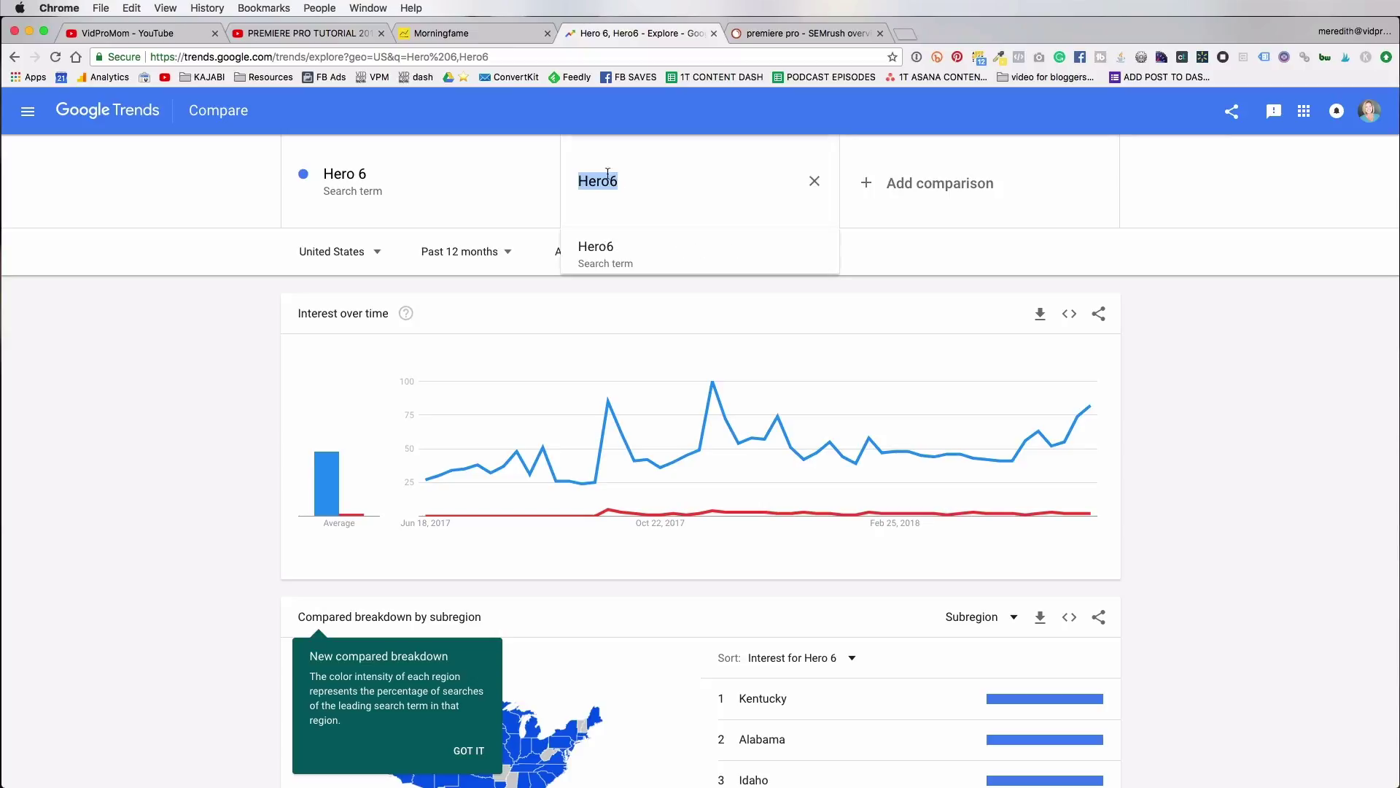
key("Right")
left_click(1162, 238)
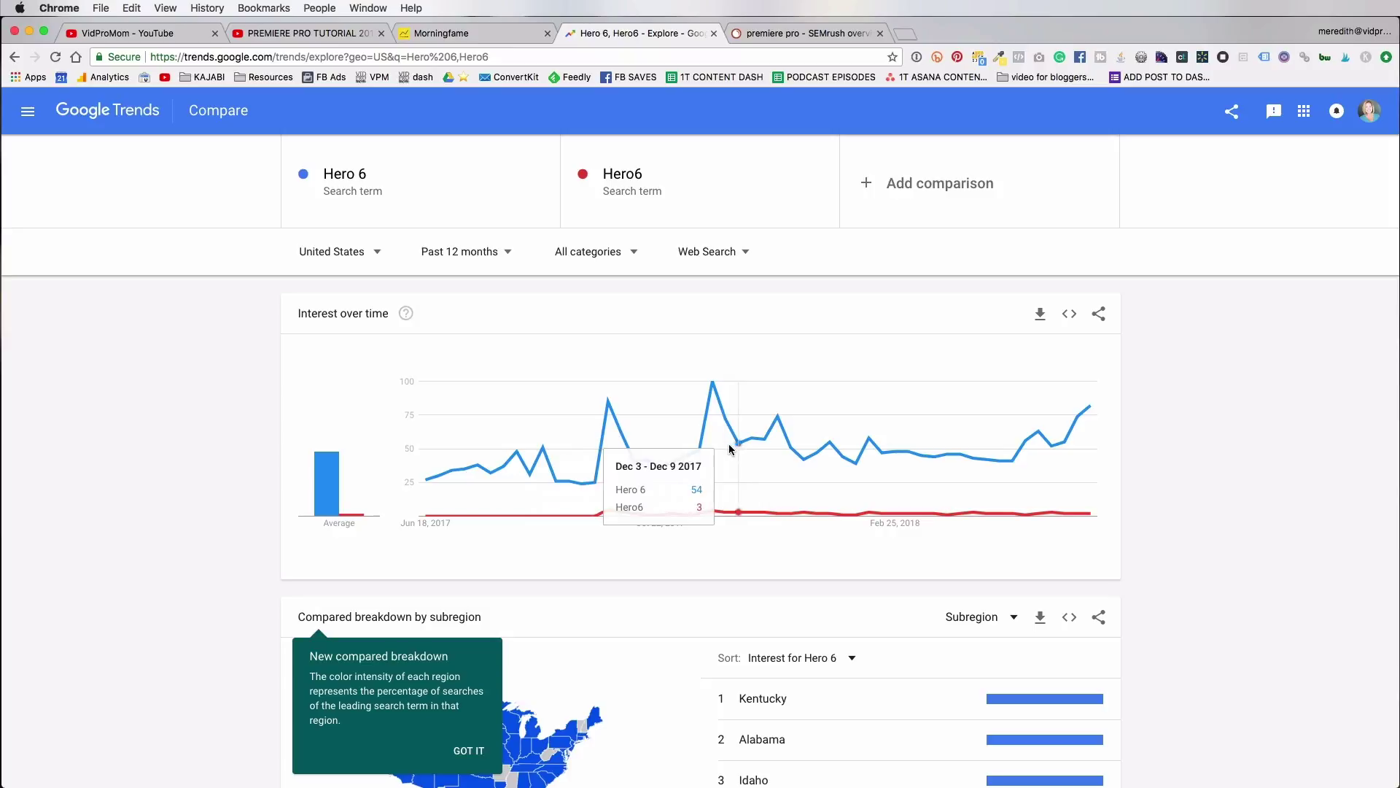
Switch to SEMrush and examine the keyword overview for "premiere pro", including its organic search volume and phrase match keywords.
left_click(829, 35)
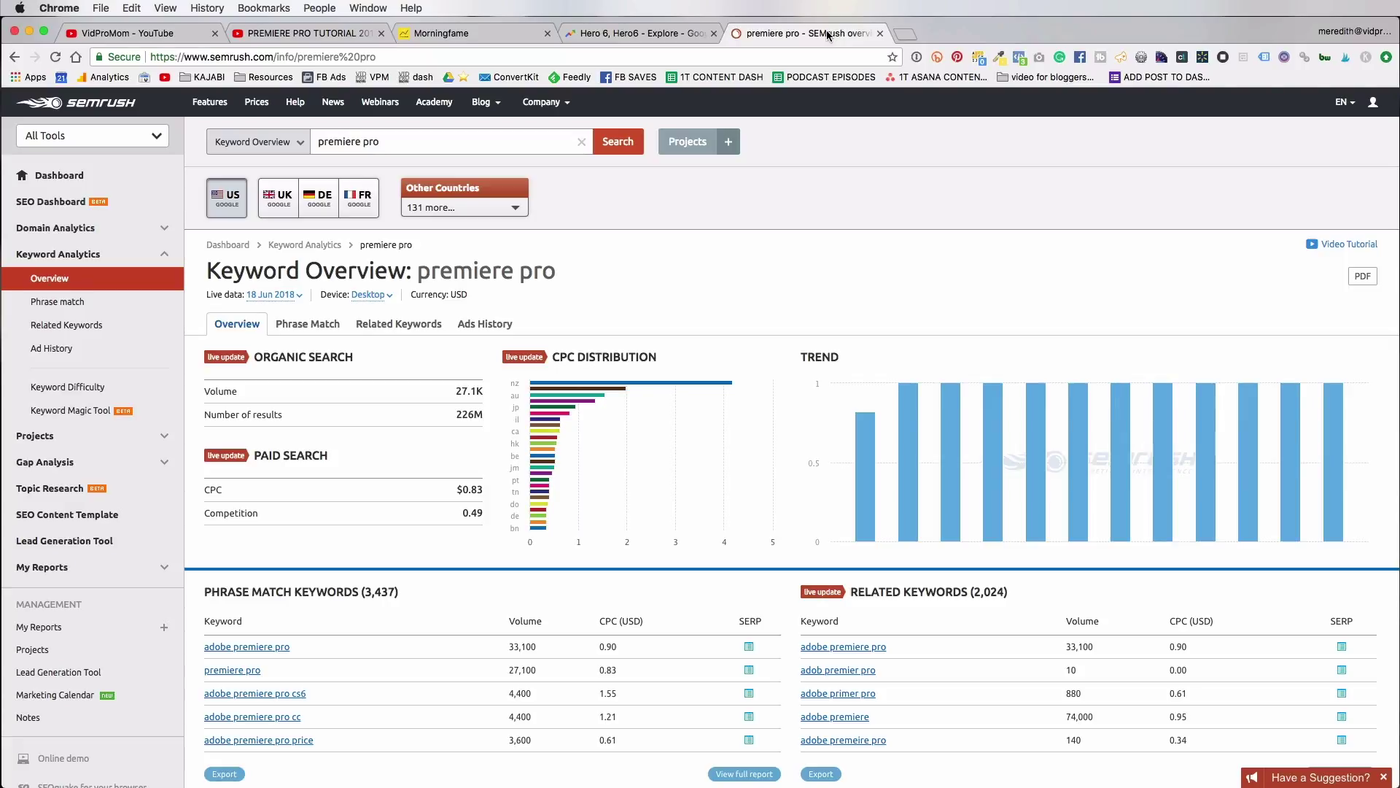
left_click(400, 144)
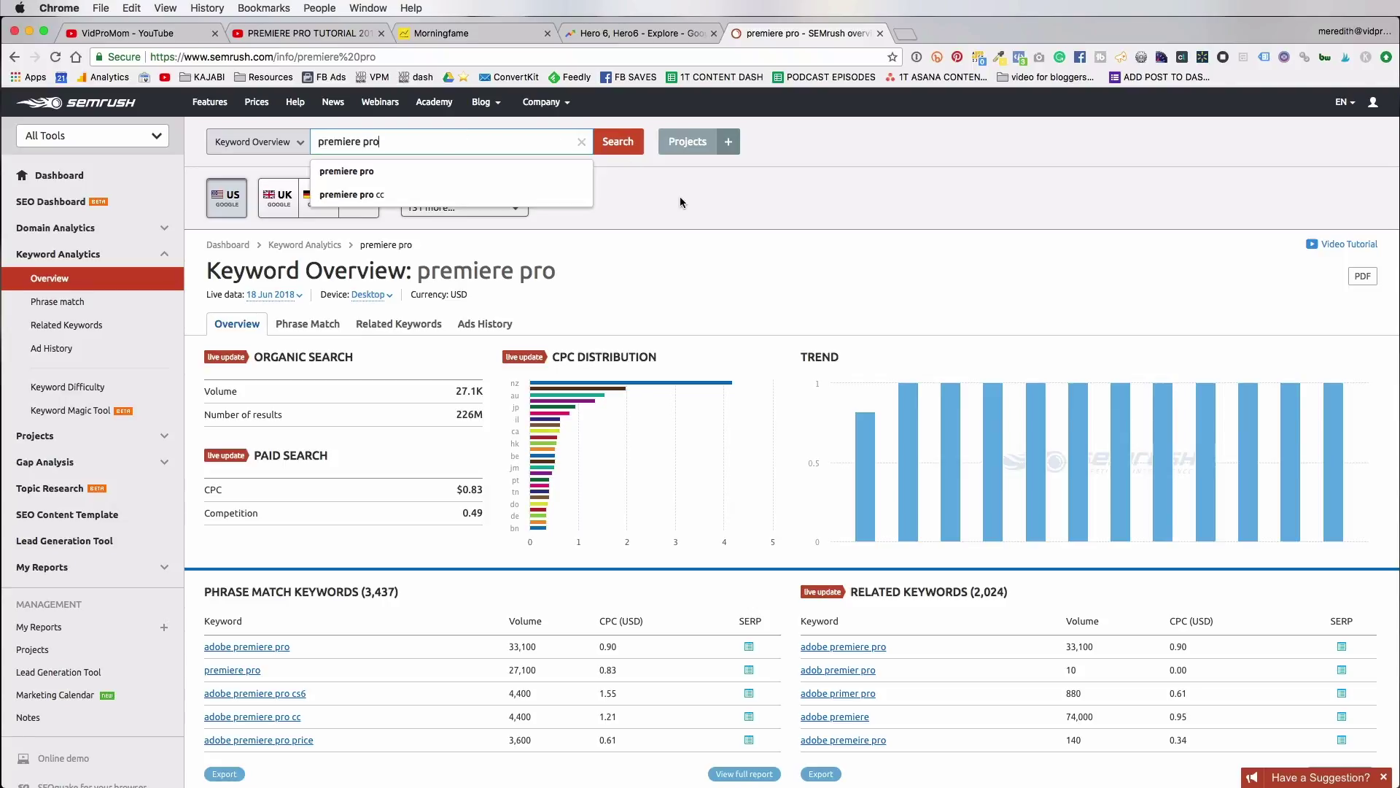
scroll(679, 202, "down", 2)
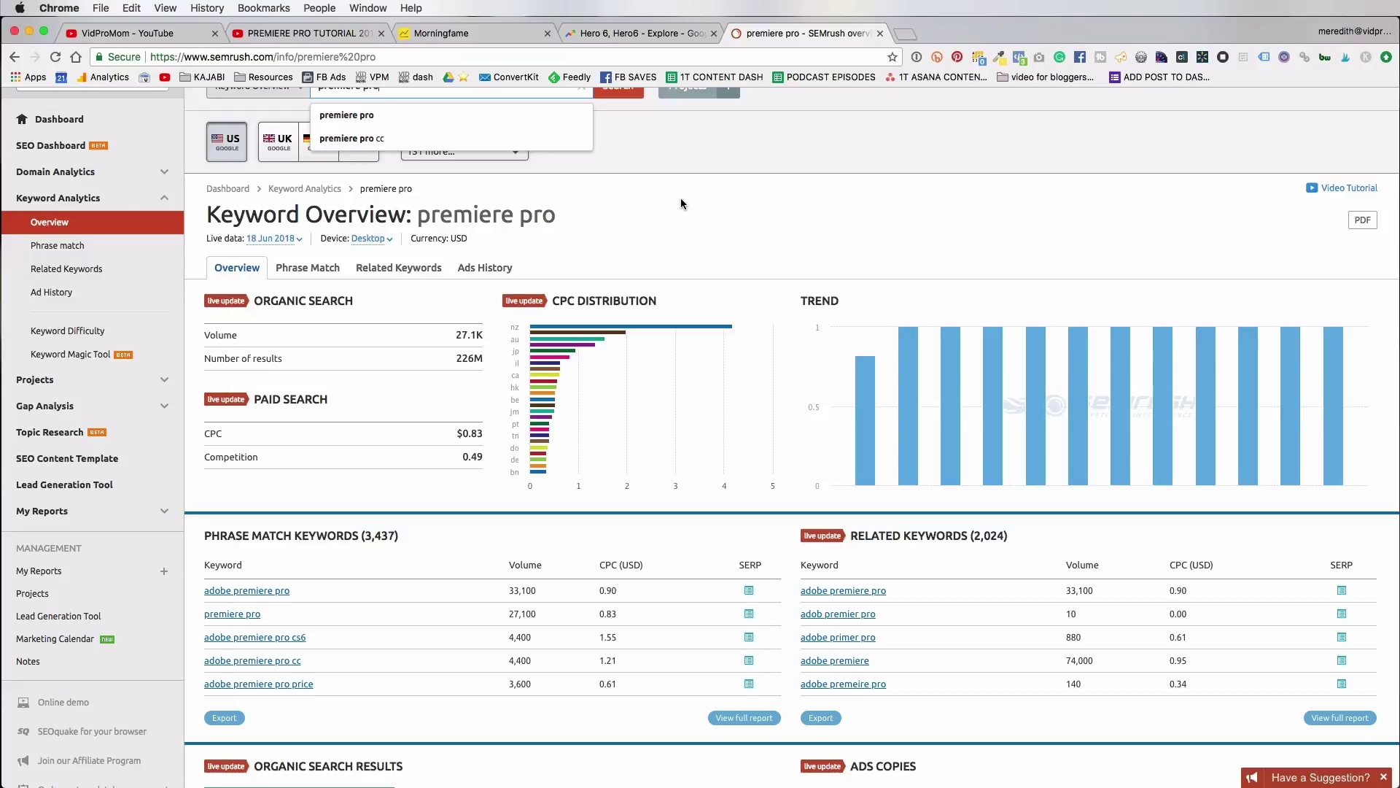
scroll(682, 200, "up", 2)
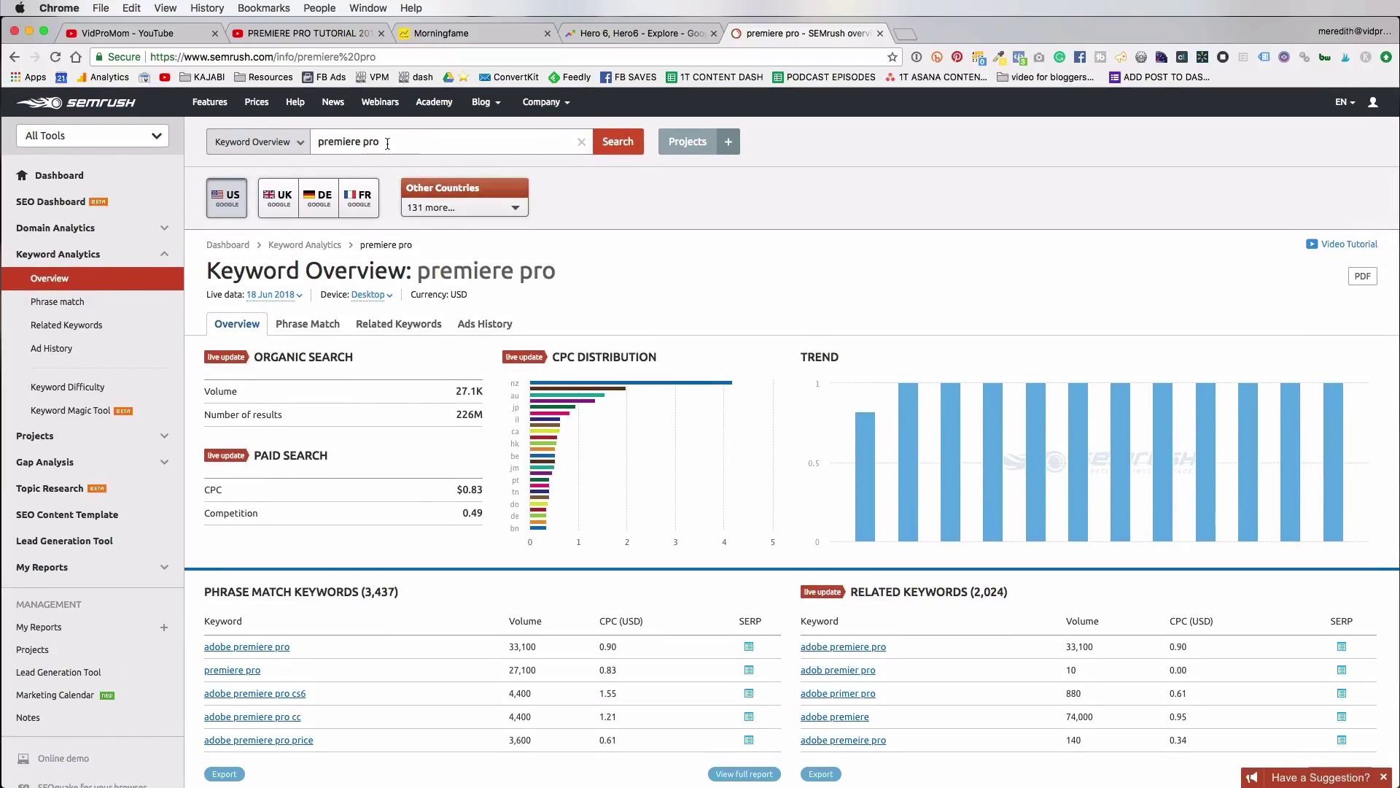
scroll(499, 595, "down", 3)
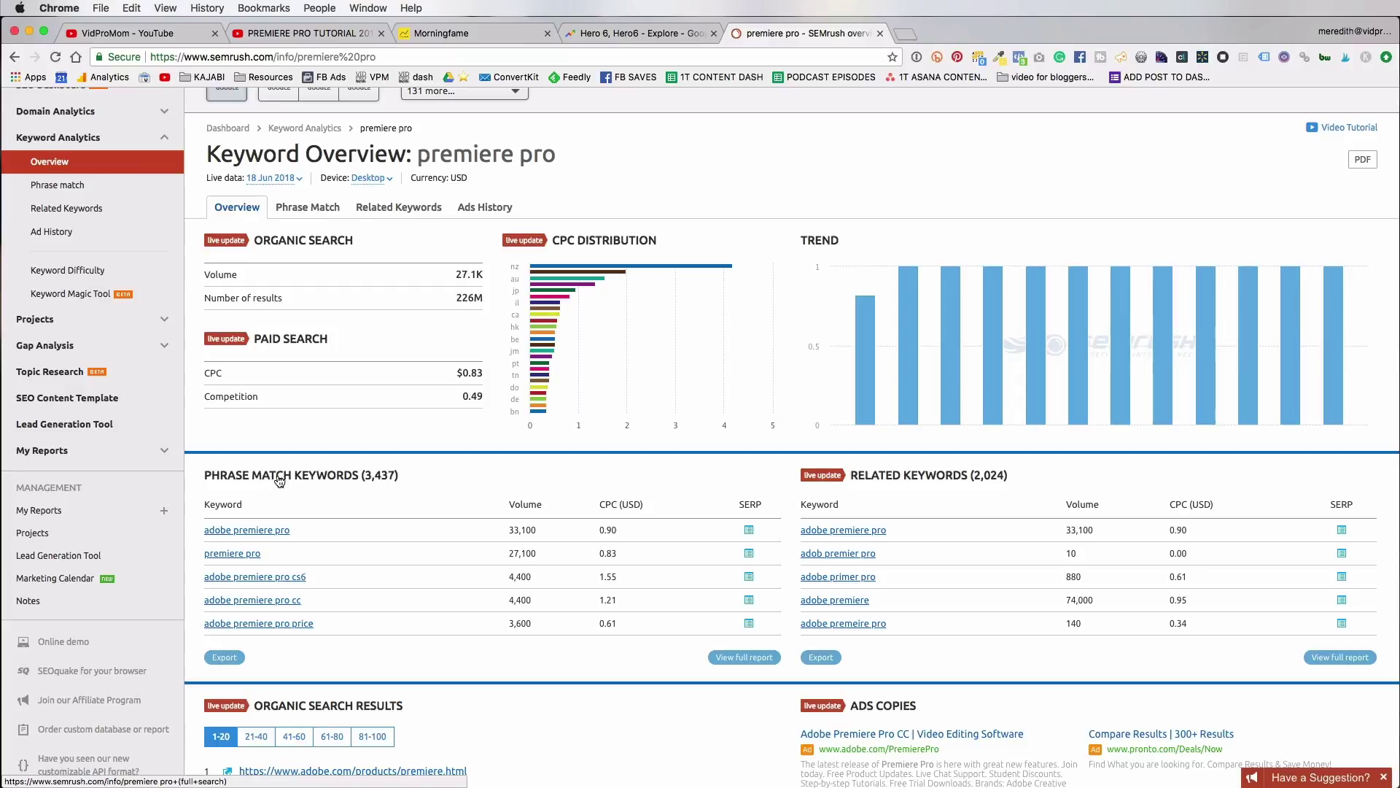
Open the full phrase match report for "premiere pro" and examine its highest-volume keywords.
left_click(739, 657)
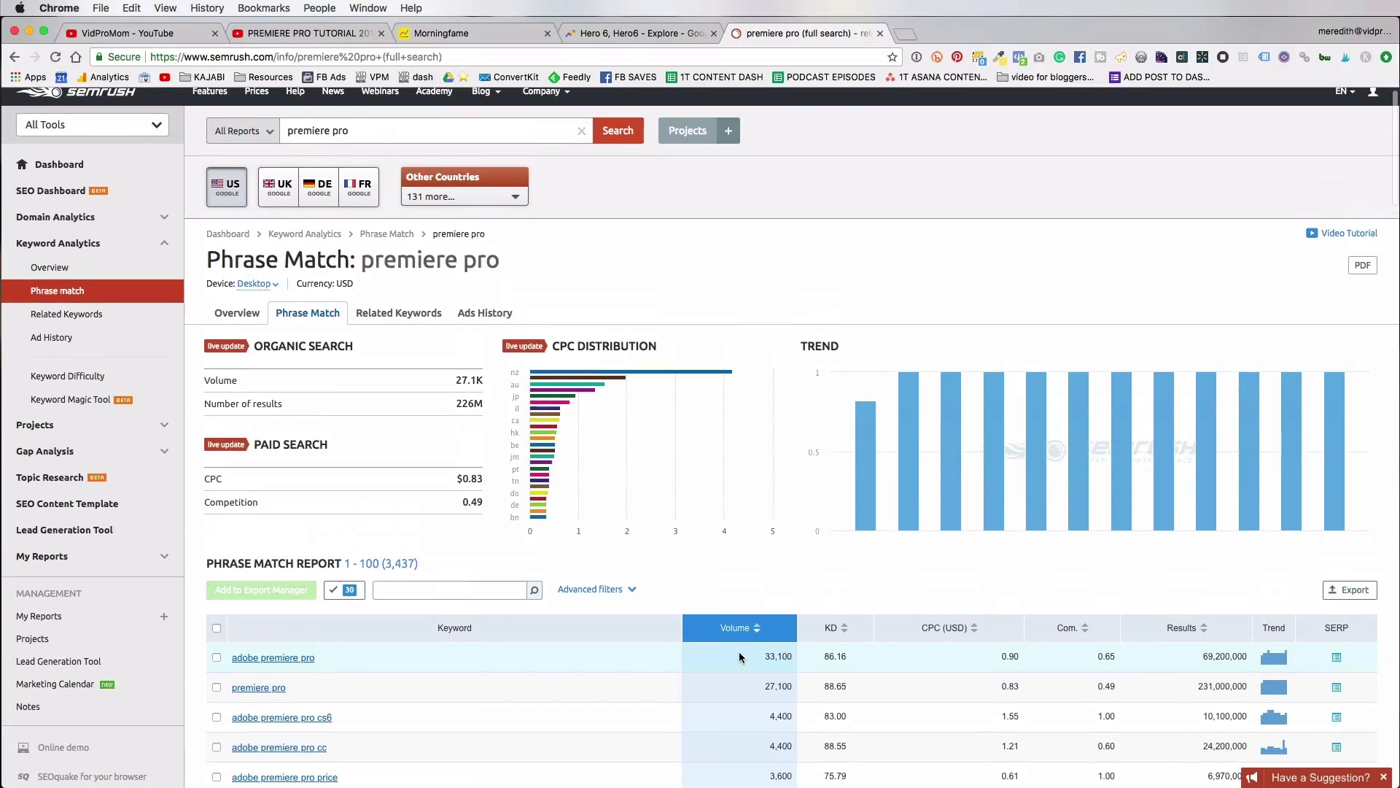
scroll(739, 657, "down", 1)
scroll(319, 134, "up", 1)
left_click_drag(287, 130, 349, 129)
scroll(532, 305, "down", 5)
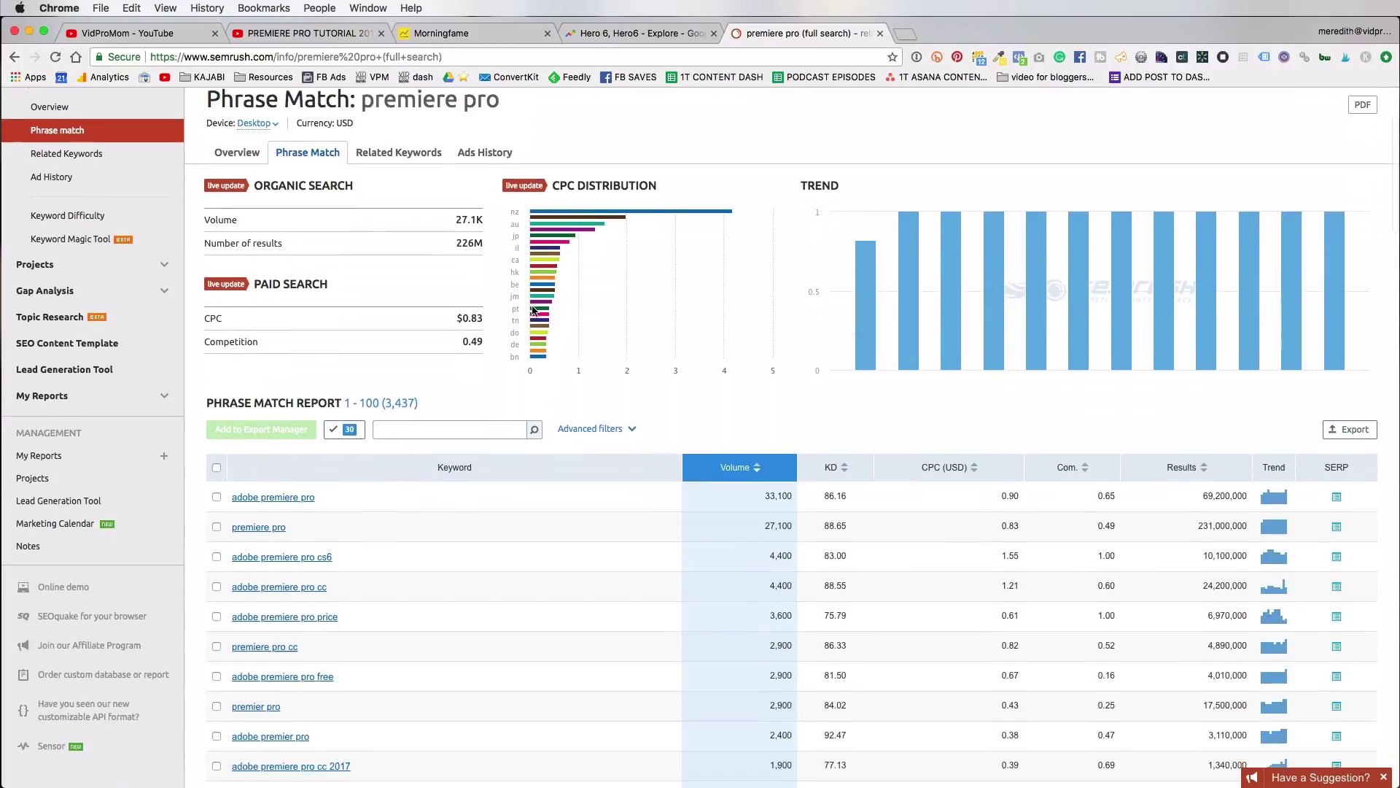
scroll(534, 312, "down", 9)
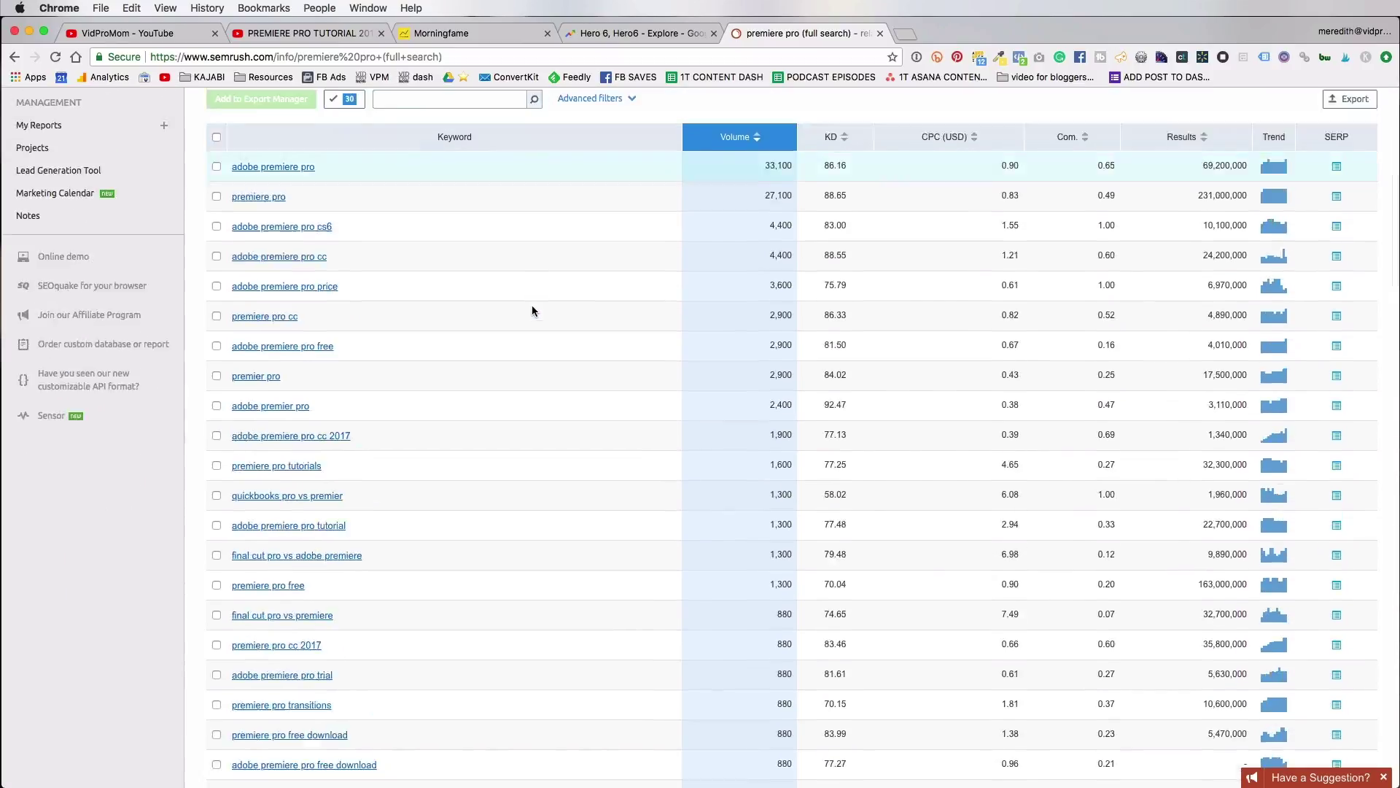
Examine the phrase match keywords down to the end of the first page, checking the search volume of "free premiere pro title templates".
scroll(533, 310, "up", 4)
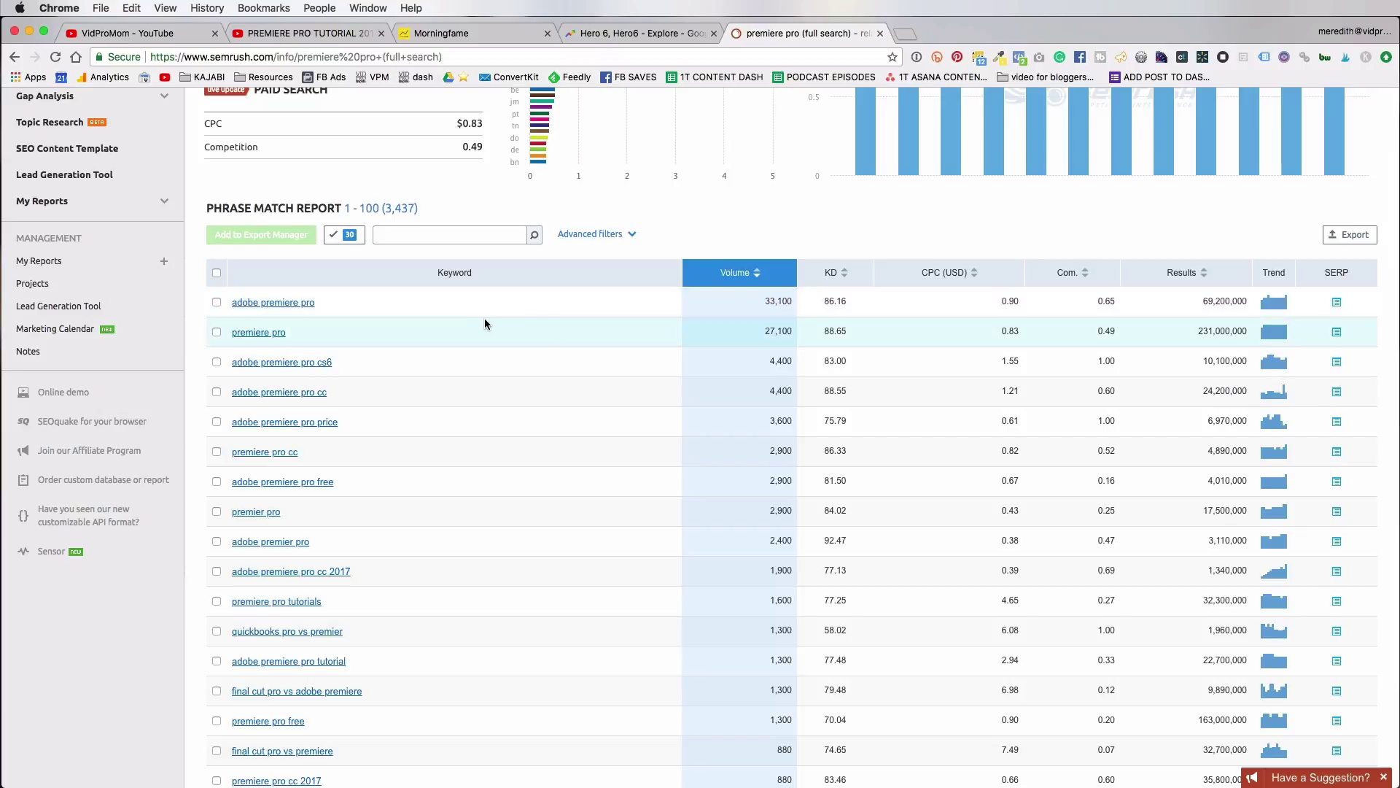
scroll(480, 317, "up", 3)
scroll(481, 319, "down", 15)
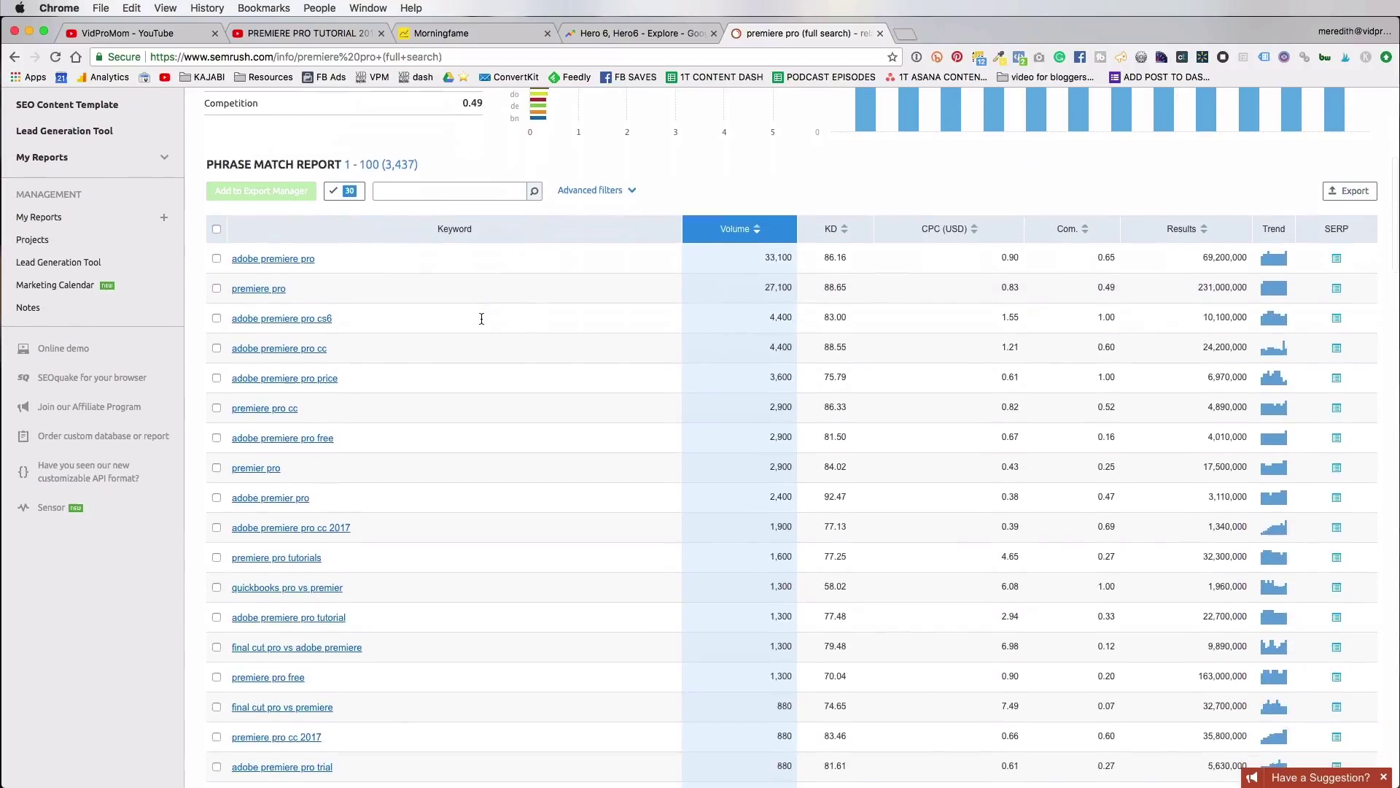
scroll(481, 319, "down", 20)
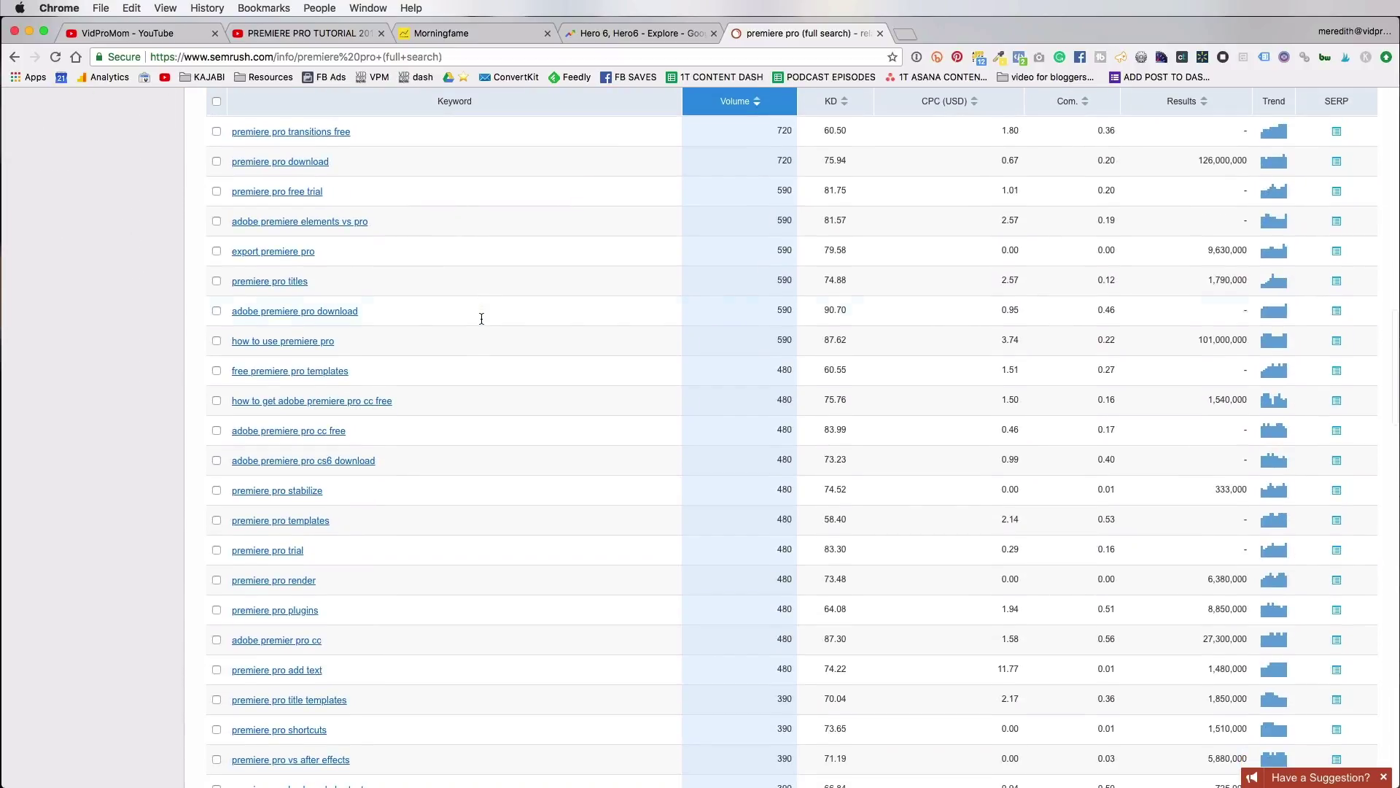
scroll(482, 324, "up", 6)
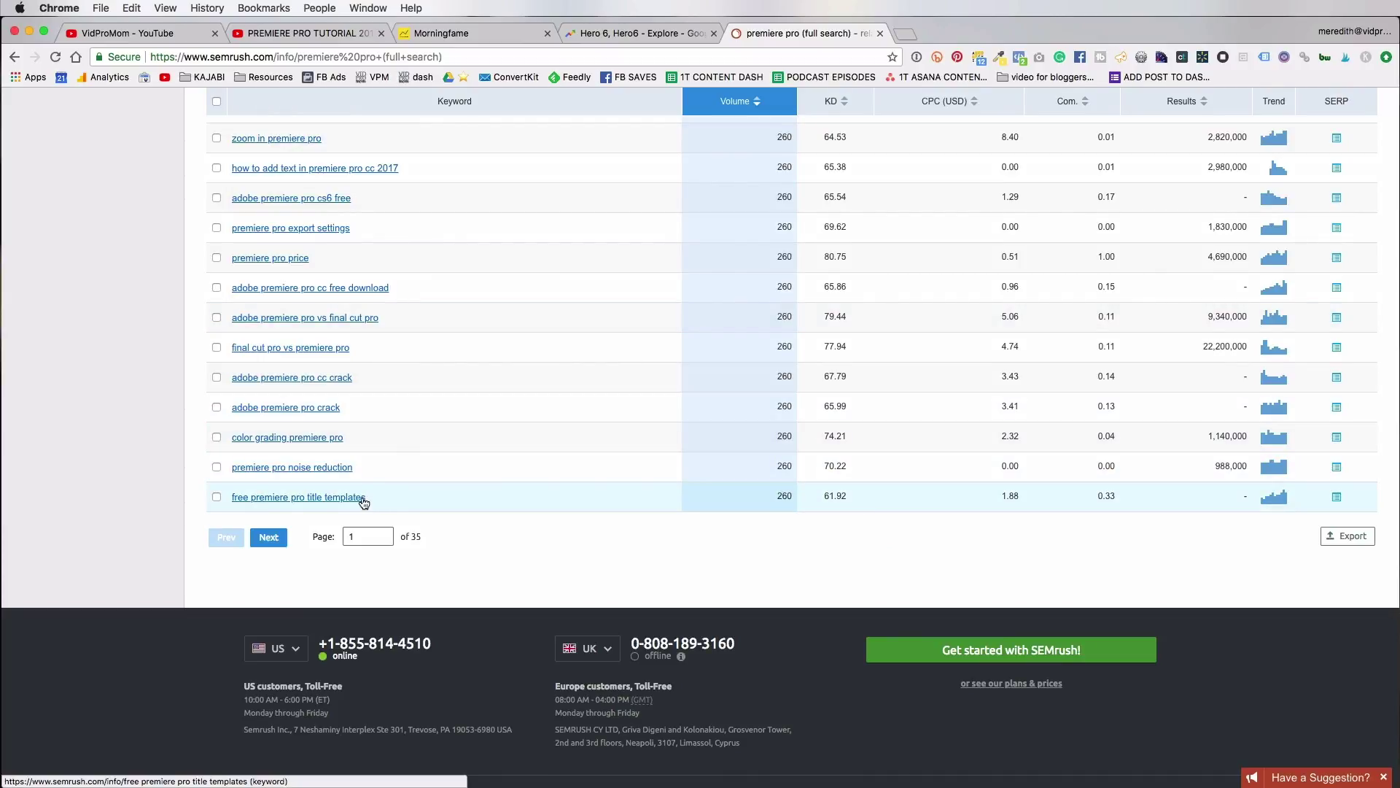
left_click_drag(774, 497, 791, 497)
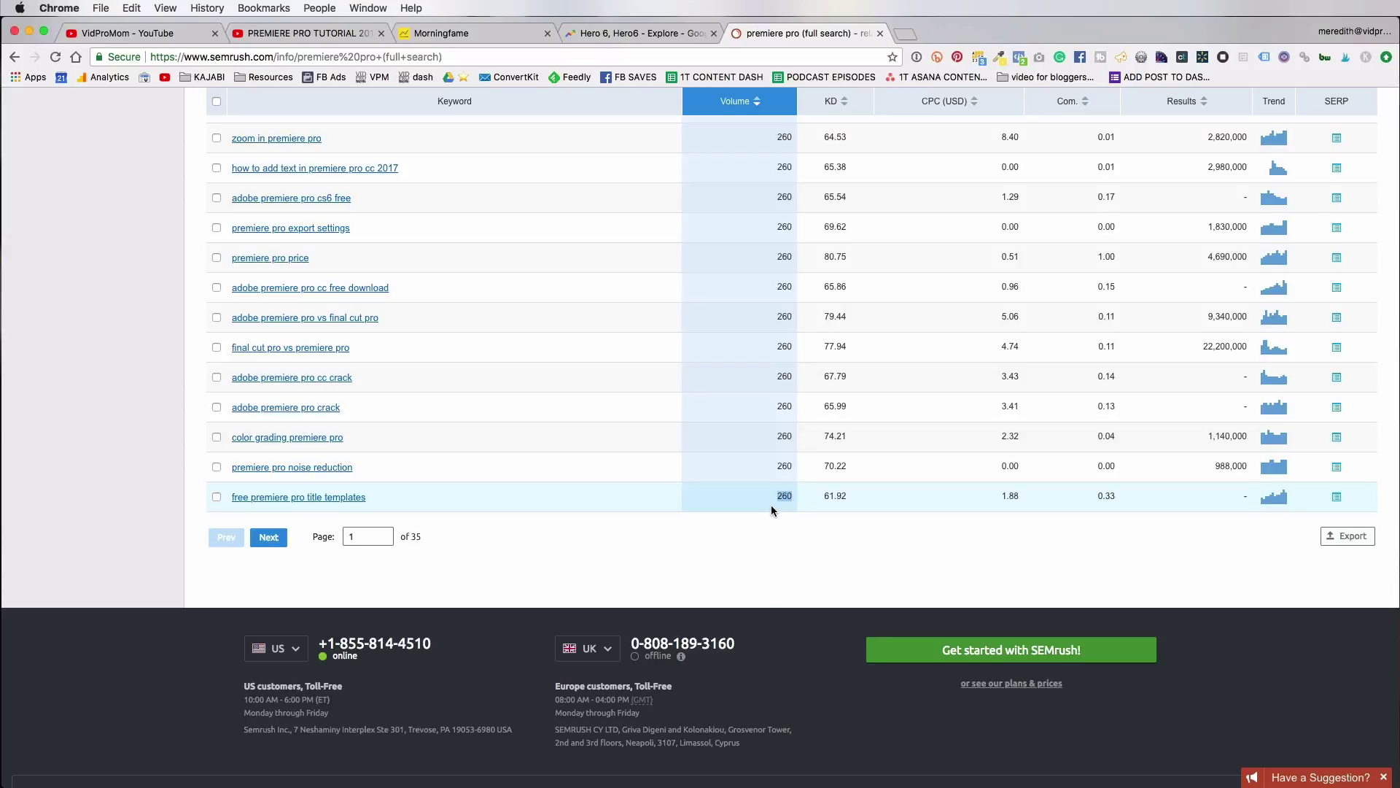
scroll(697, 448, "up", 20)
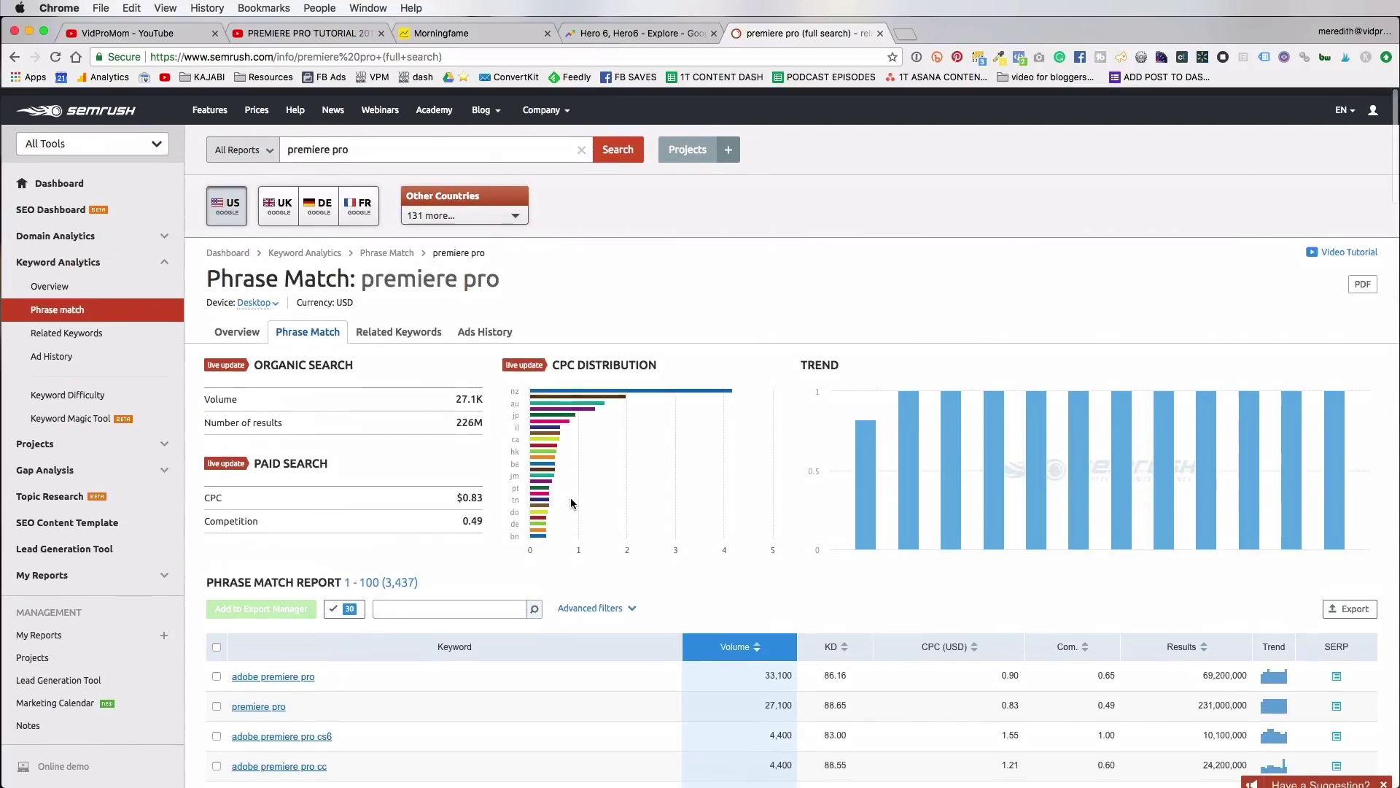